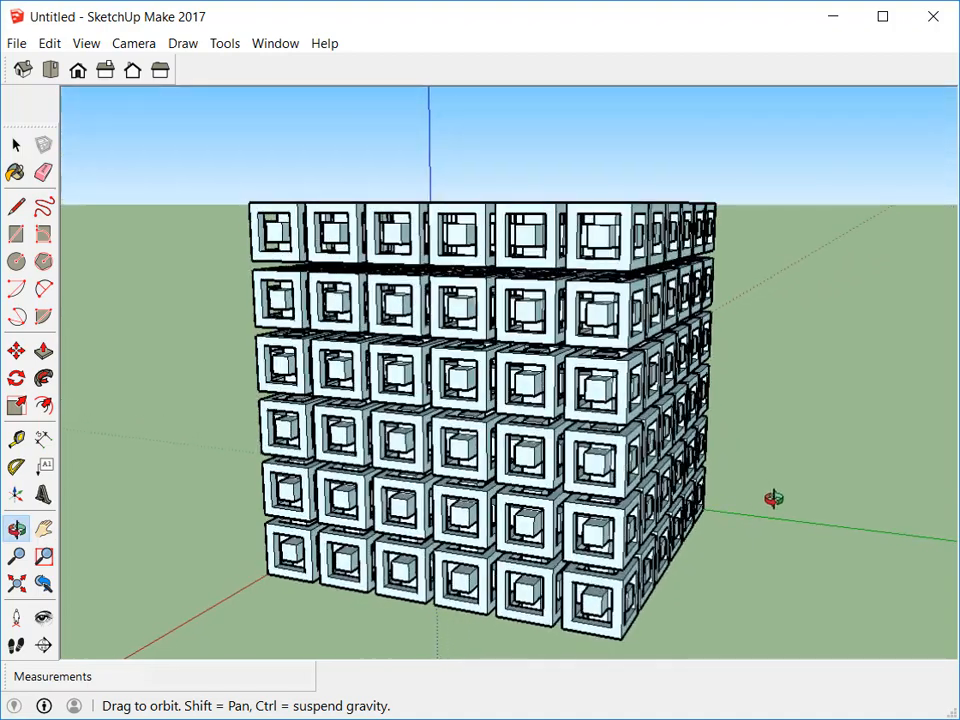
# Start a new model and delete the default human scale figure
pyautogui.press('space')
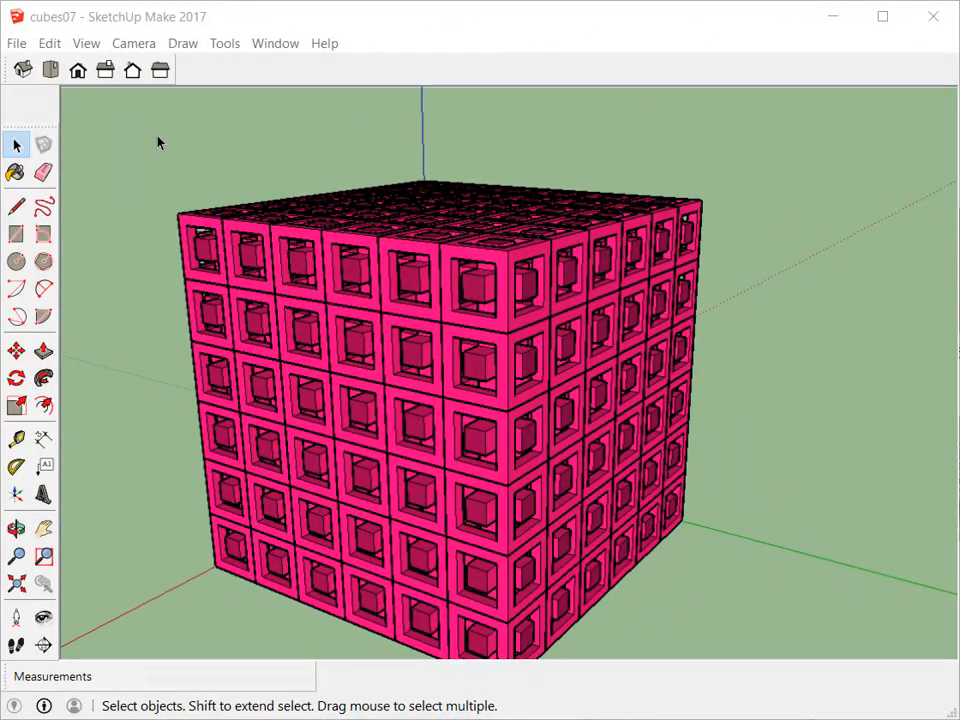
pyautogui.click(17, 43)
pyautogui.click(24, 66)
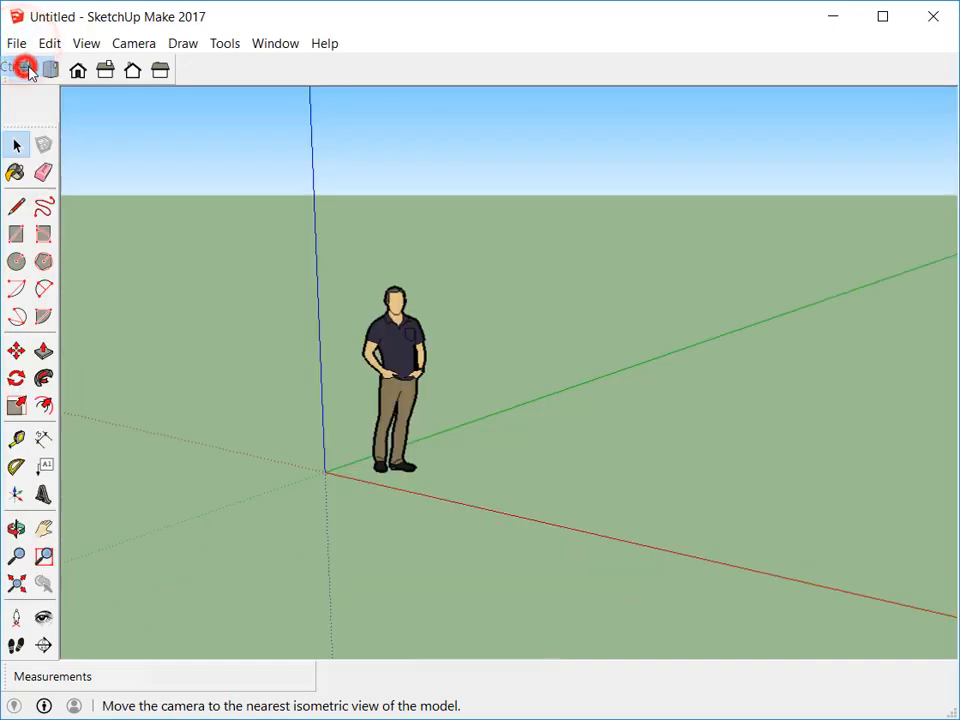
pyautogui.click(388, 348)
pyautogui.press('Delete')
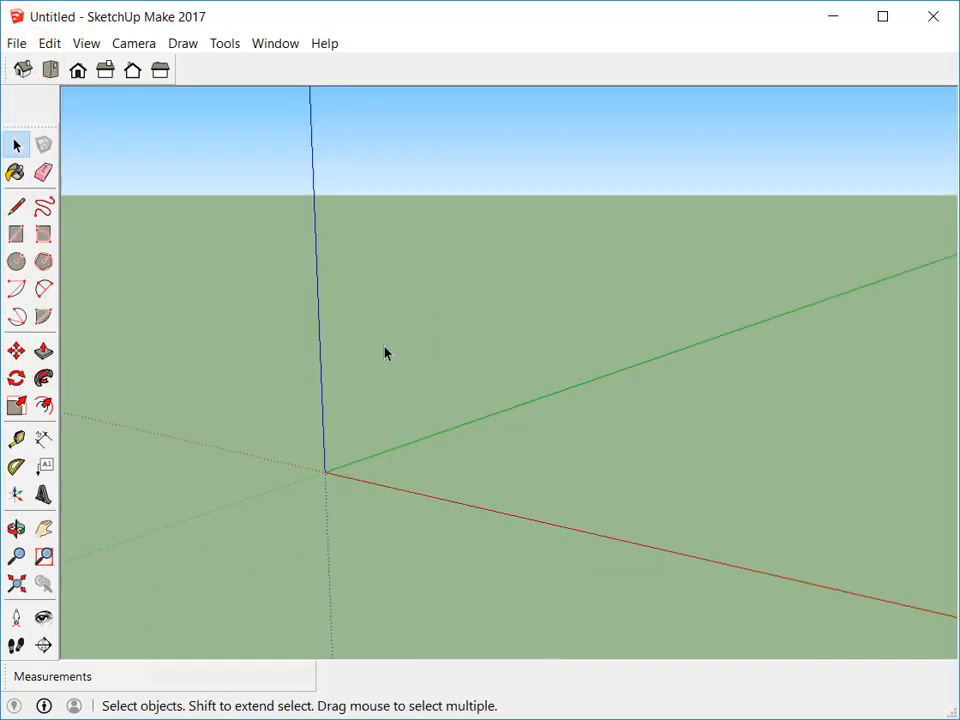
# Draw a 1' by 1' square on the ground plane with one corner at the origin
pyautogui.moveTo(344, 427)
pyautogui.mouseDown(button='middle')
pyautogui.moveTo(358, 448)
pyautogui.moveTo(351, 416)
pyautogui.mouseUp(button='middle')
pyautogui.click(16, 233)
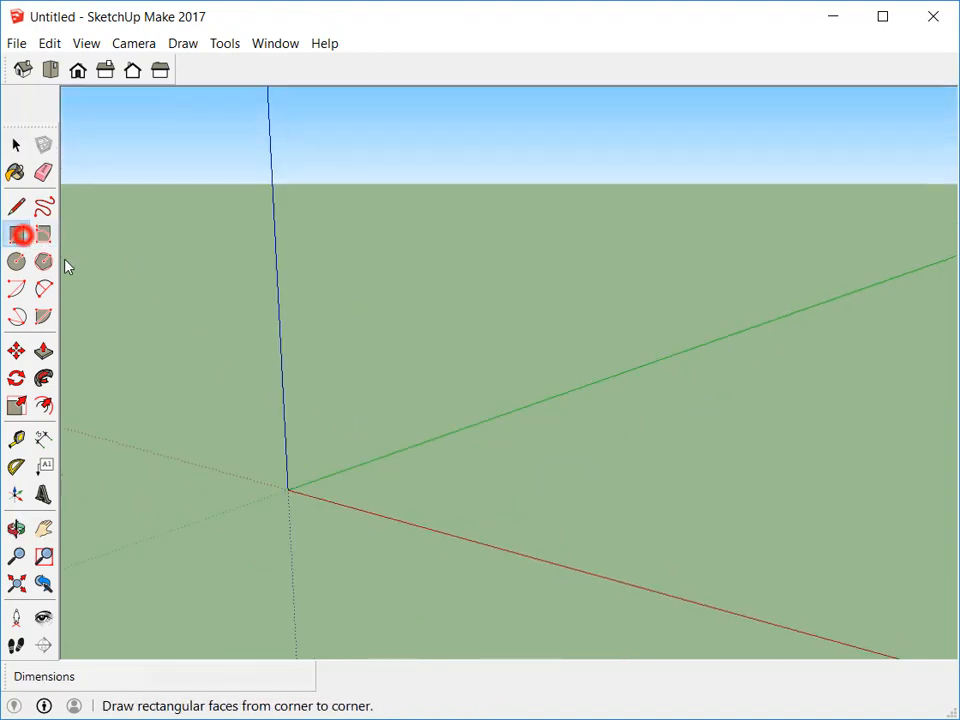
pyautogui.click(288, 487)
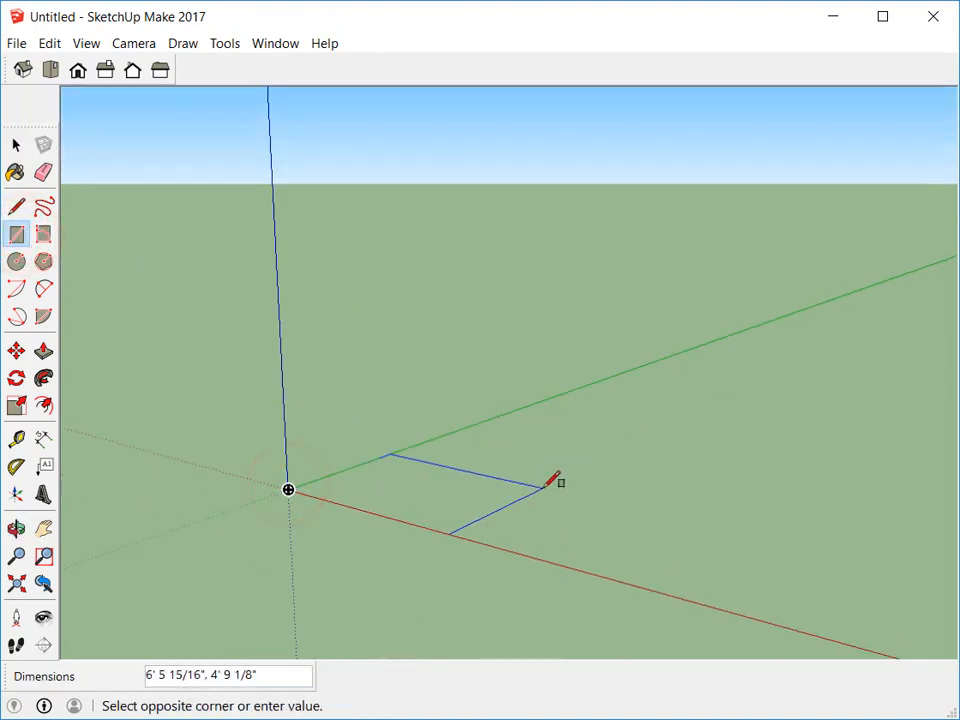
pyautogui.write('1"')
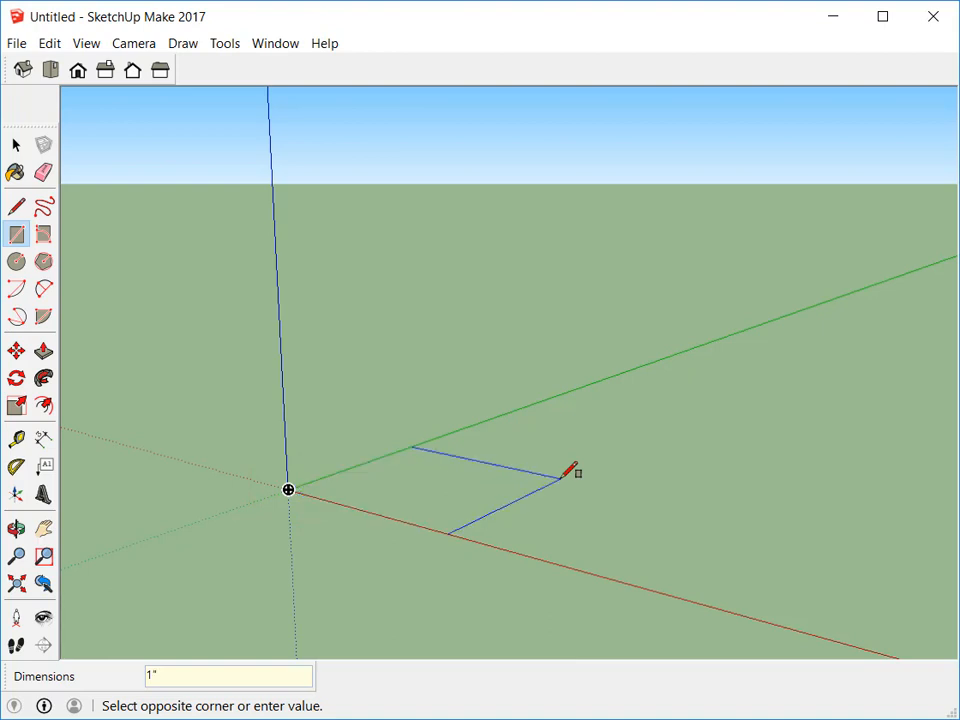
pyautogui.write(',1"')
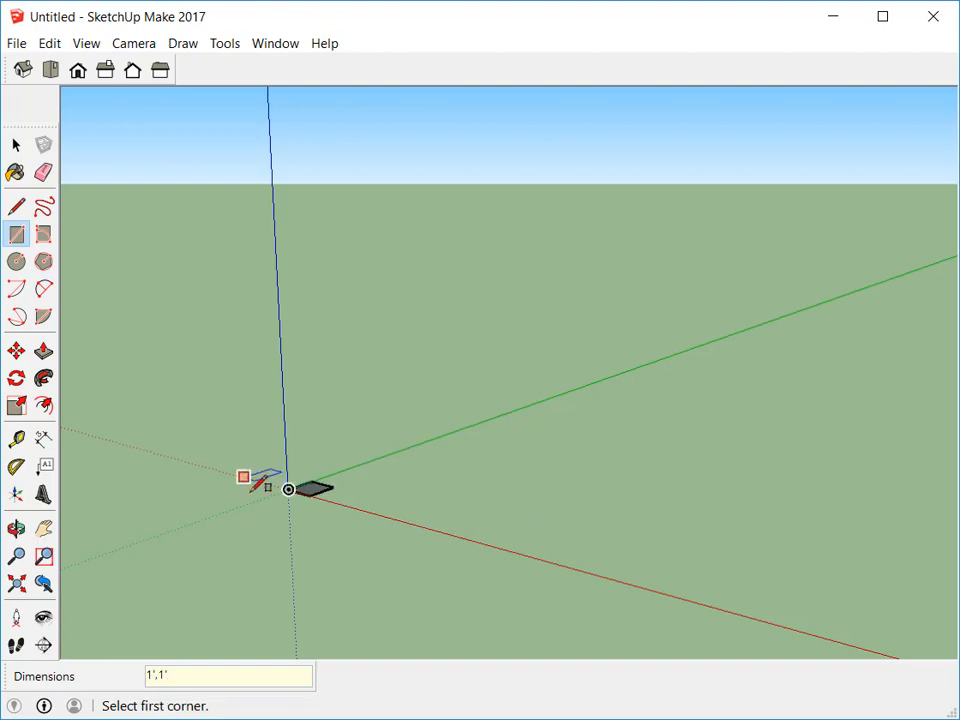
# Delete the ground square's face, keeping only its four edges as an outline
pyautogui.hotkey('shift', 'z')
pyautogui.click(18, 147)
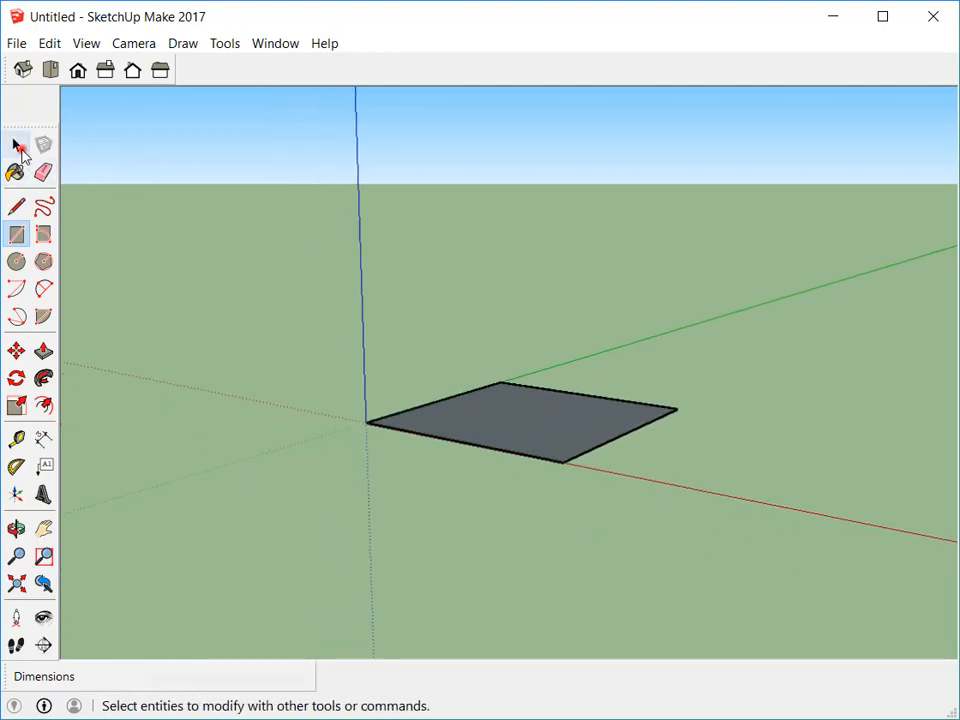
pyautogui.click(18, 147)
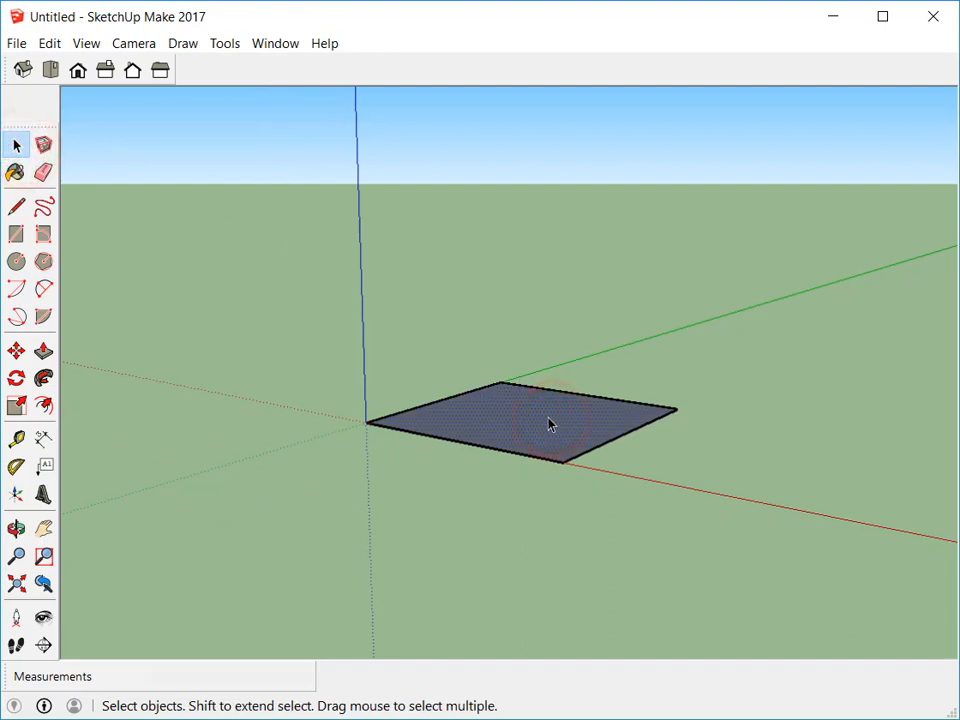
pyautogui.press('Delete')
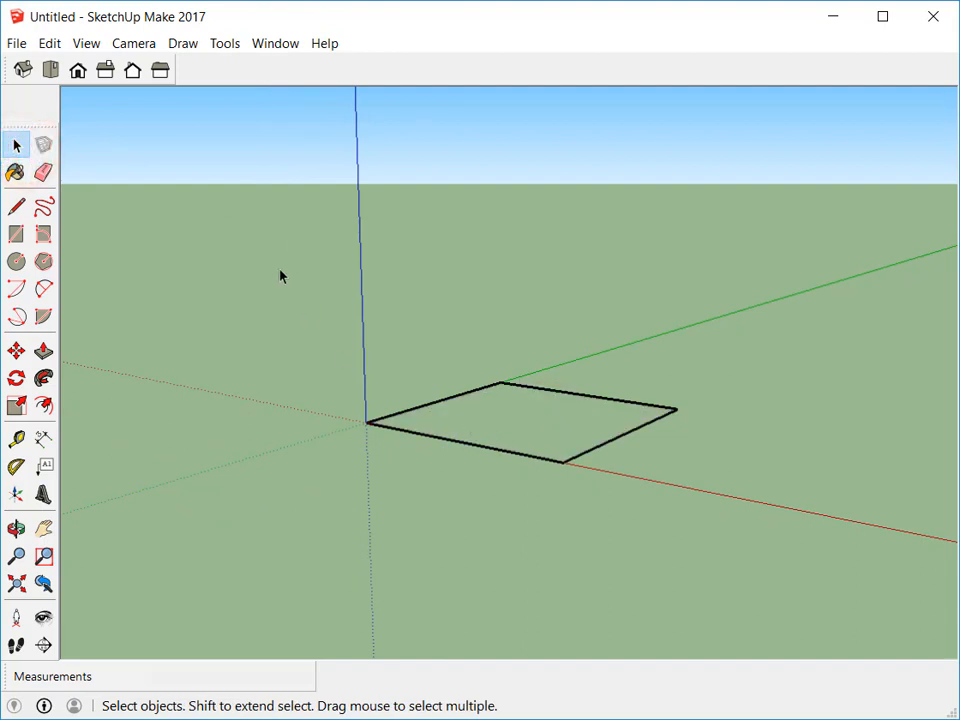
# Set the camera to parallel projection and the standard right view
pyautogui.click(105, 69)
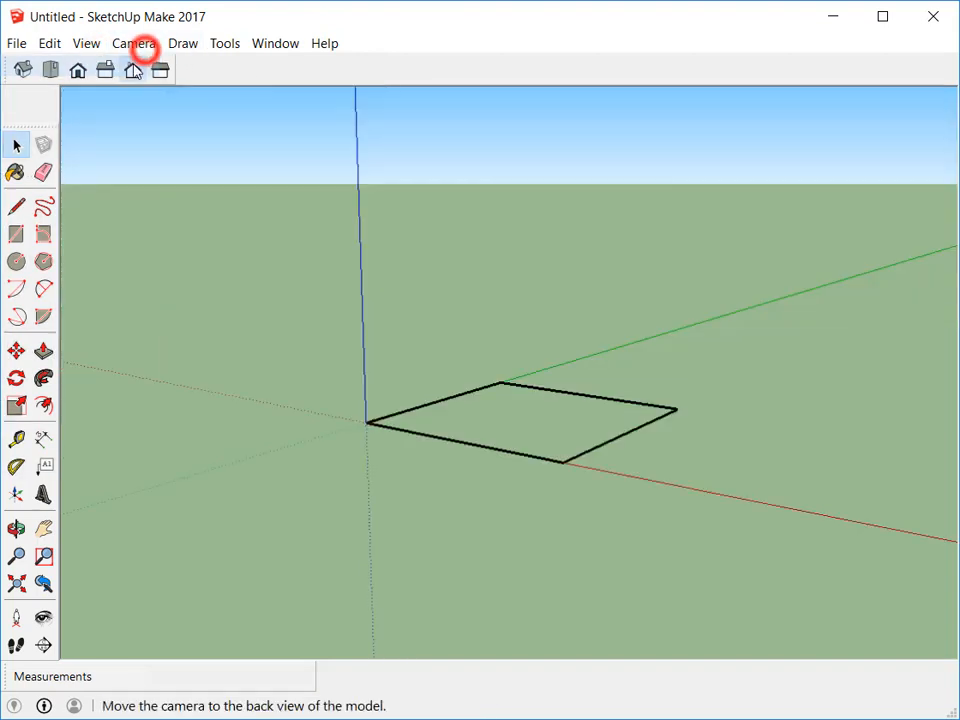
pyautogui.click(136, 45)
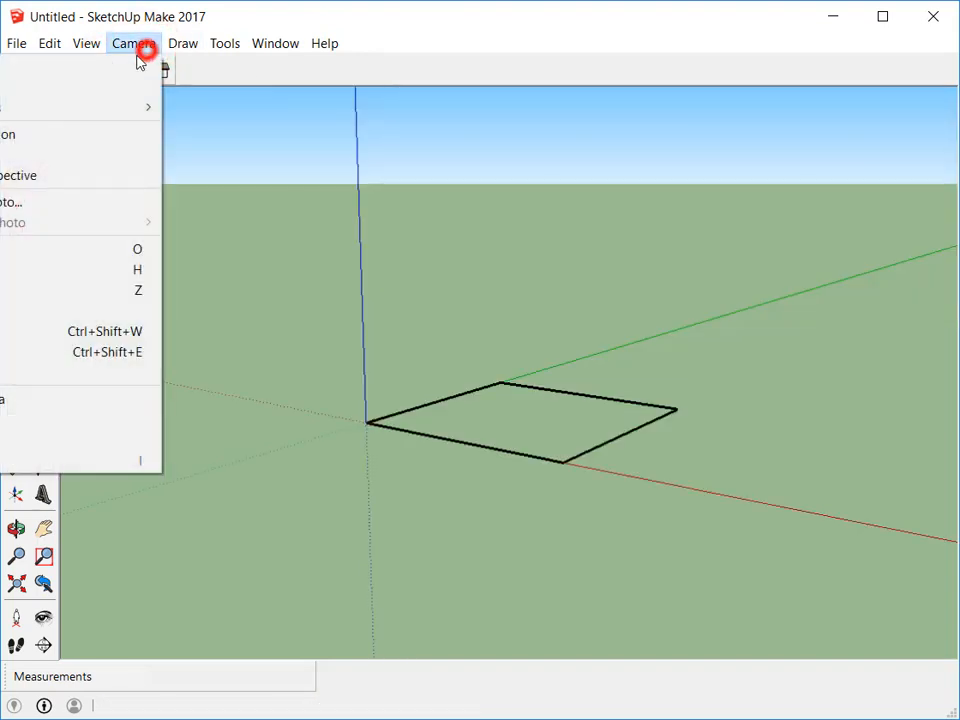
pyautogui.click(77, 134)
pyautogui.click(112, 75)
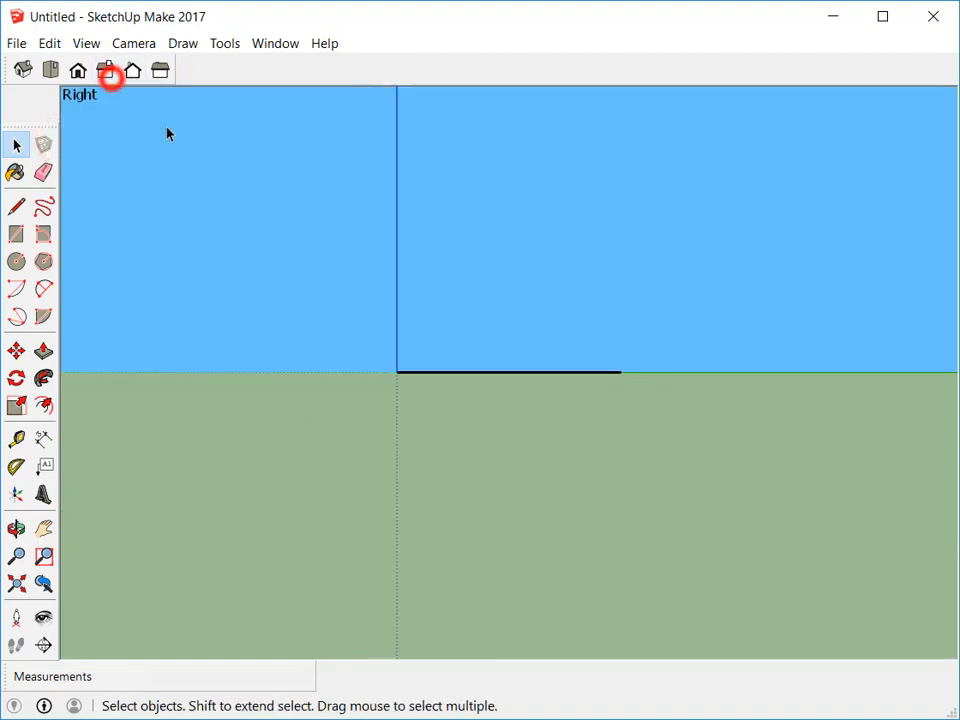
# Draw a vertical 2" by 2" square profile standing on the outline's corner on the red axis
pyautogui.click(18, 234)
pyautogui.click(342, 330)
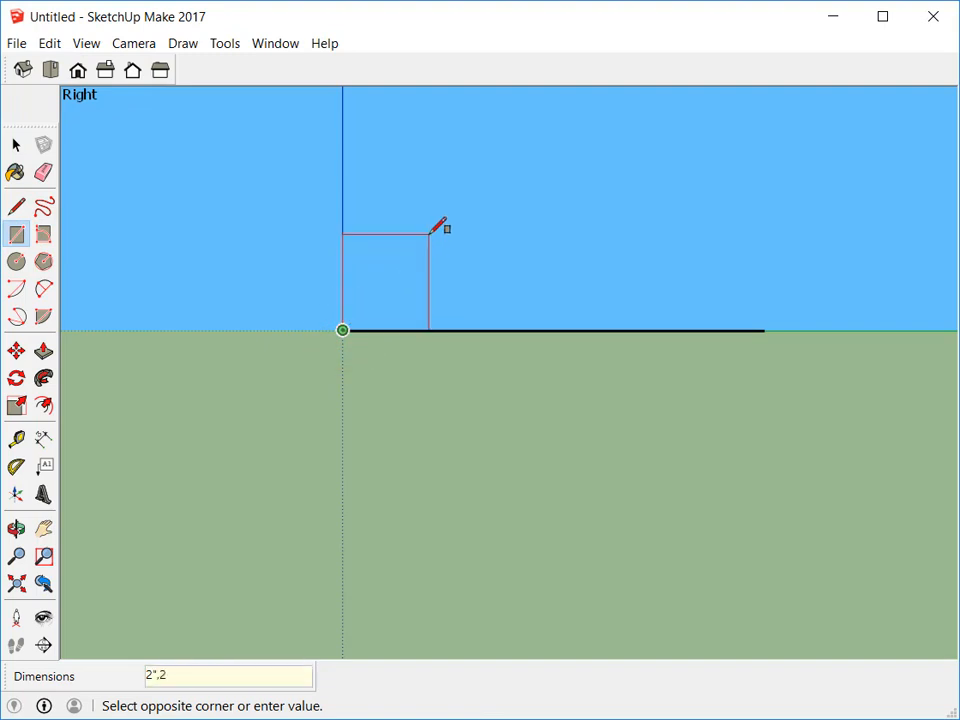
pyautogui.press('Return')
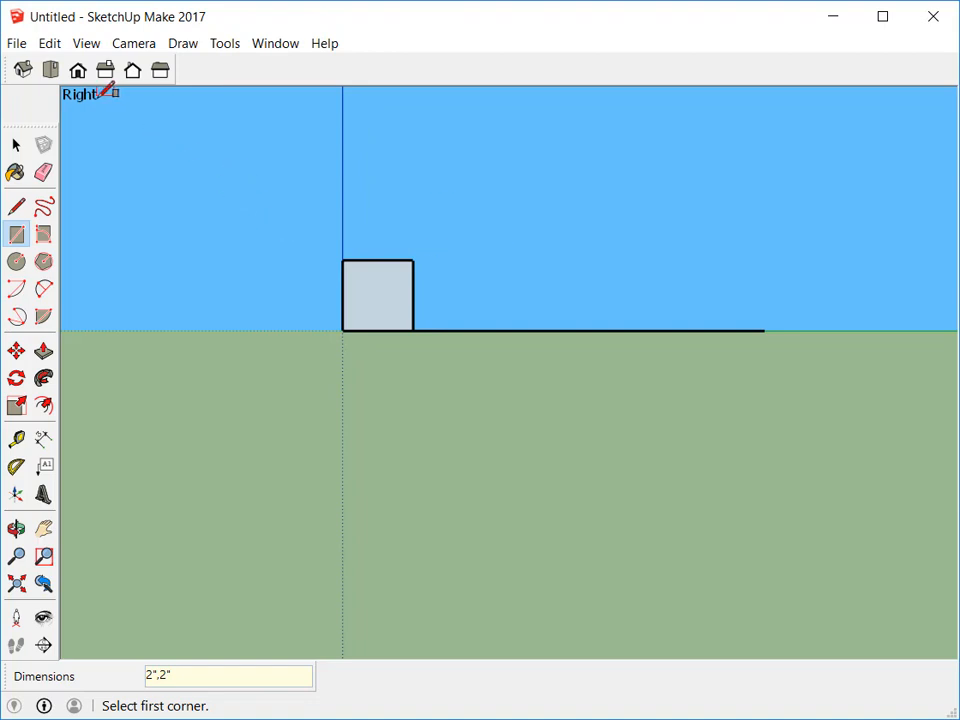
# Delete the face filling the 1' outline, keeping the small vertical profile and the outline edges
pyautogui.click(22, 69)
pyautogui.click(16, 145)
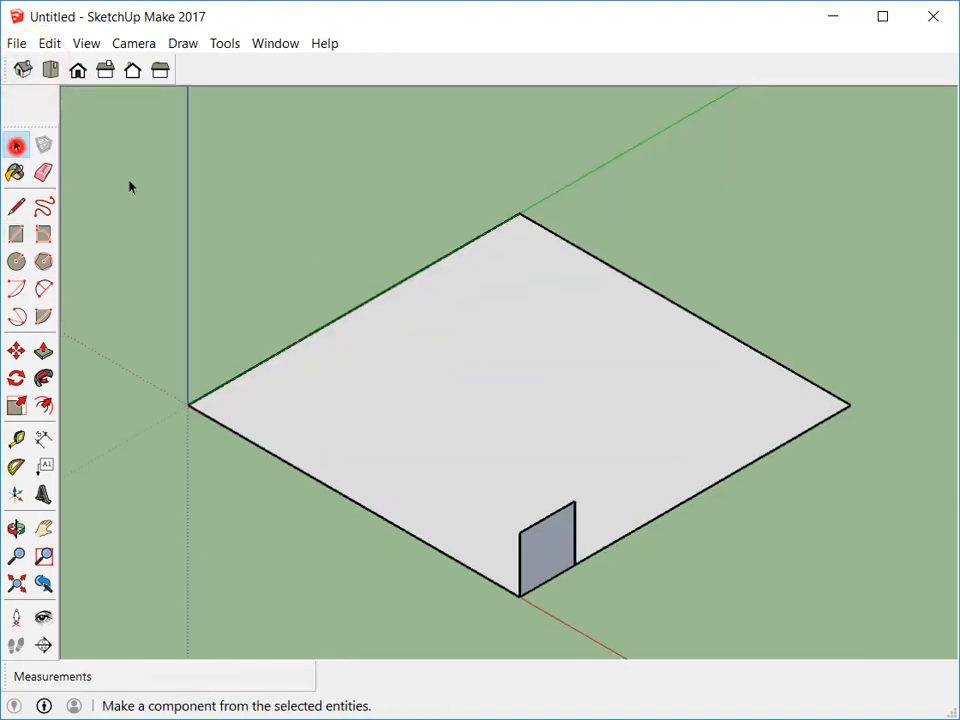
pyautogui.click(446, 356)
pyautogui.press('Delete')
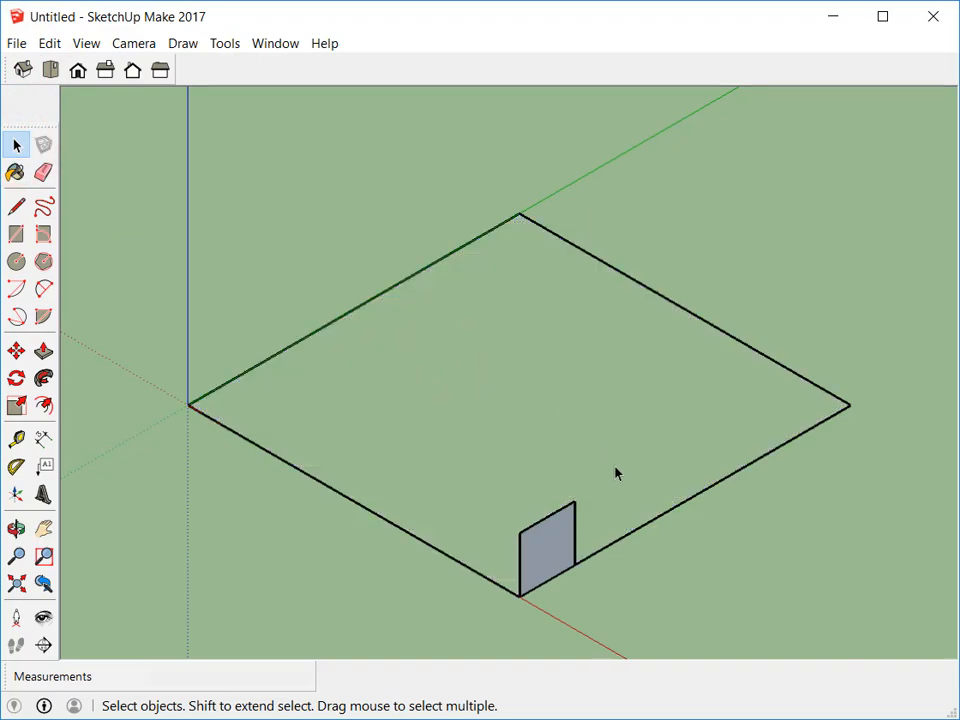
# Set the camera to perspective projection
pyautogui.moveTo(616, 474); pyautogui.dragTo(254, 299, button='middle')
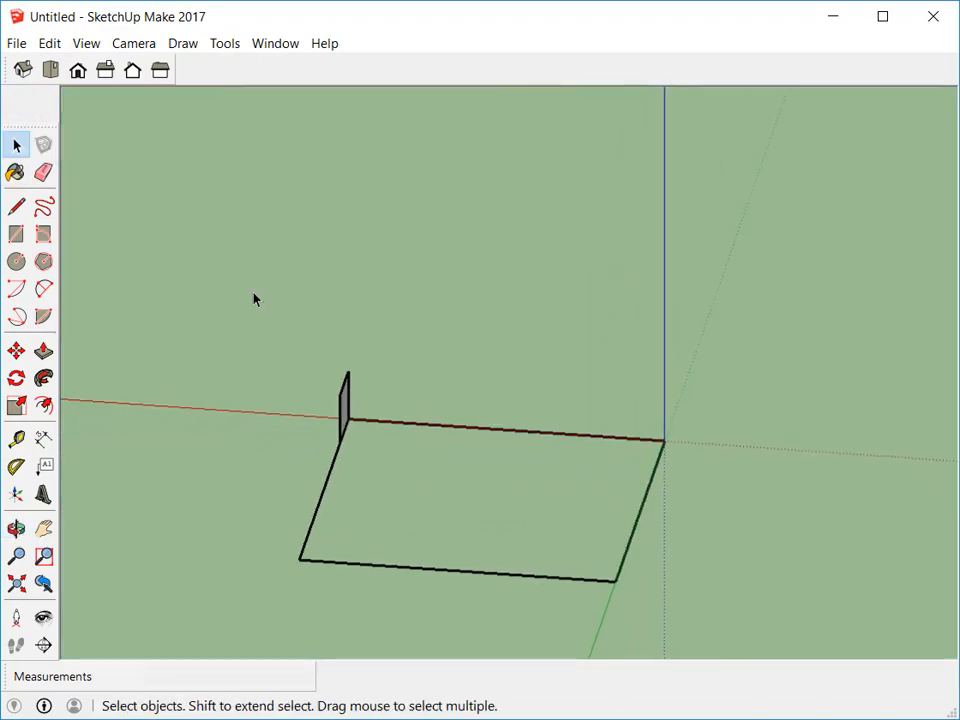
pyautogui.click(133, 42)
pyautogui.click(43, 153)
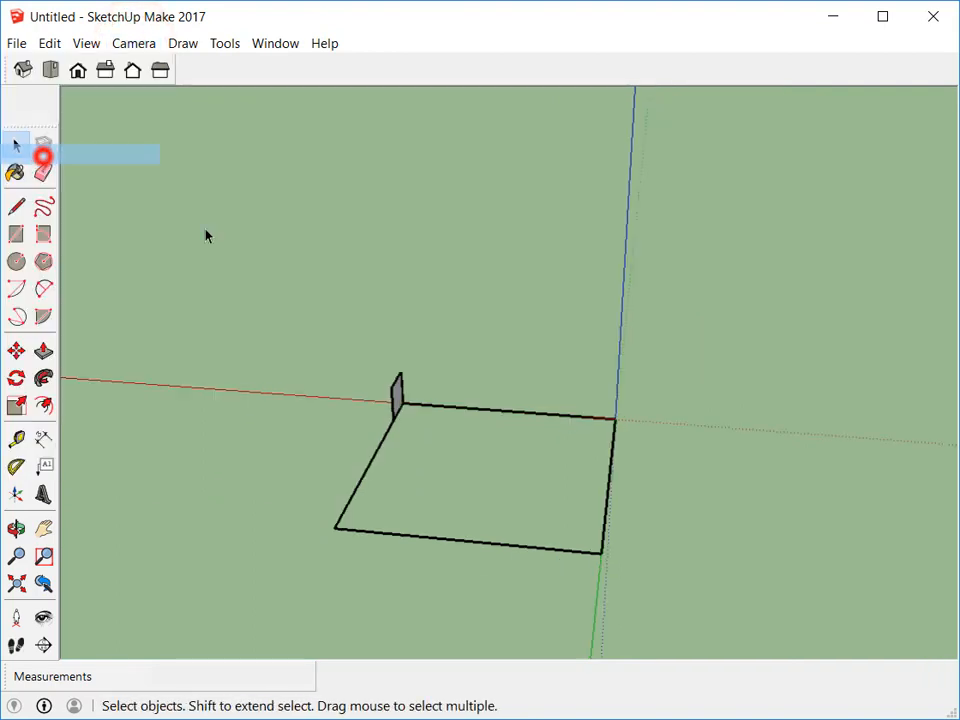
# Sweep the 2" square profile around the four edges of the ground outline with Follow Me to form a square frame
pyautogui.moveTo(420, 476); pyautogui.dragTo(346, 458, button='middle')
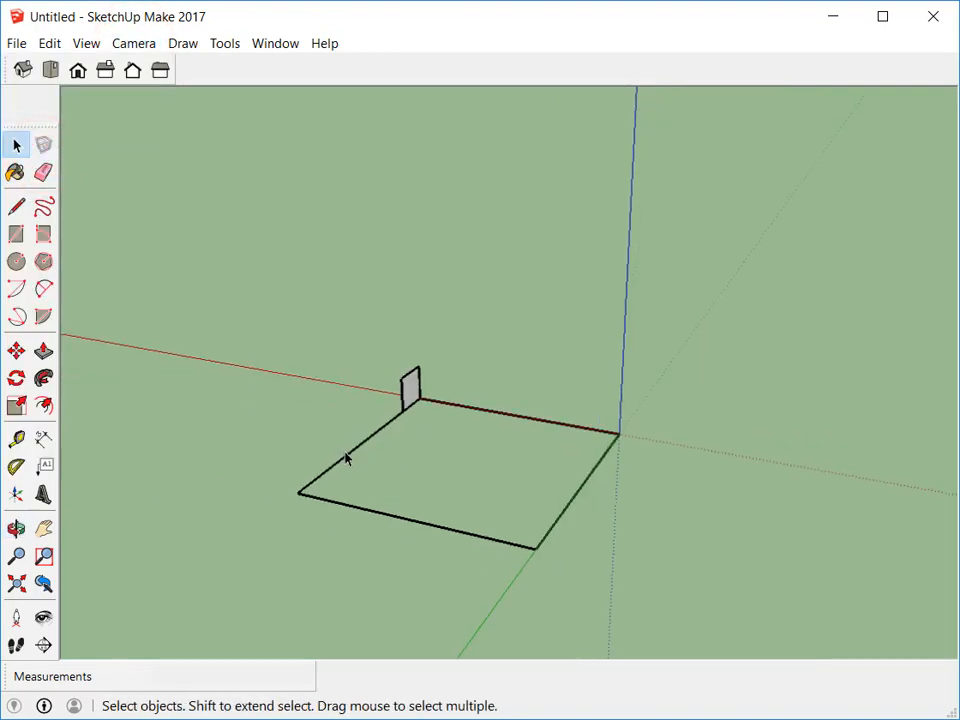
pyautogui.scroll(3, 440, 434)
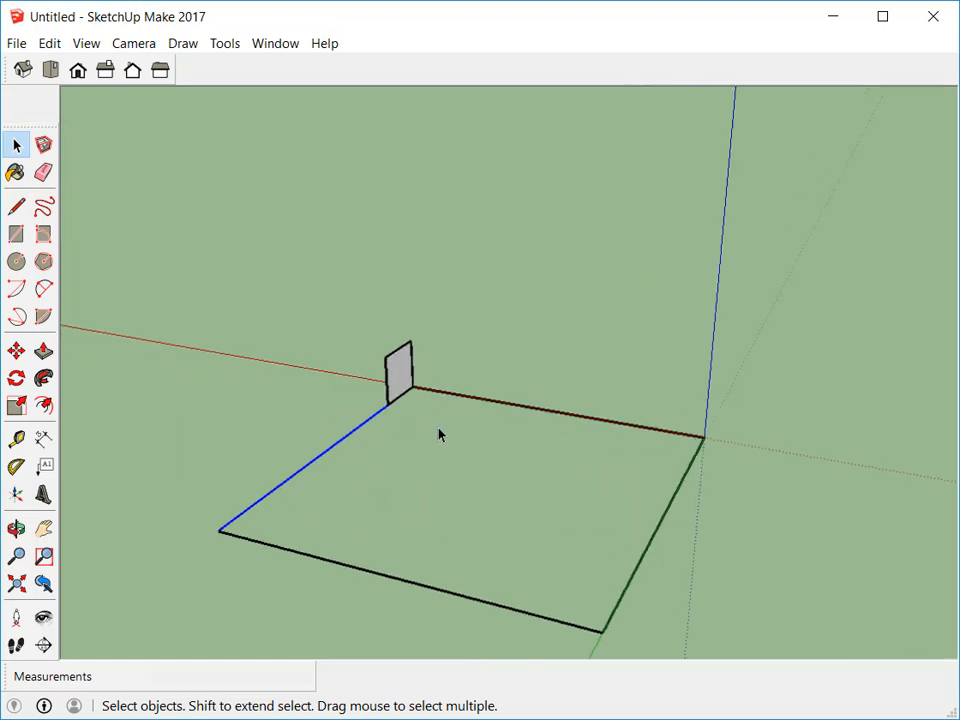
pyautogui.keyDown('shift'); pyautogui.click(440, 394); pyautogui.keyUp('shift')
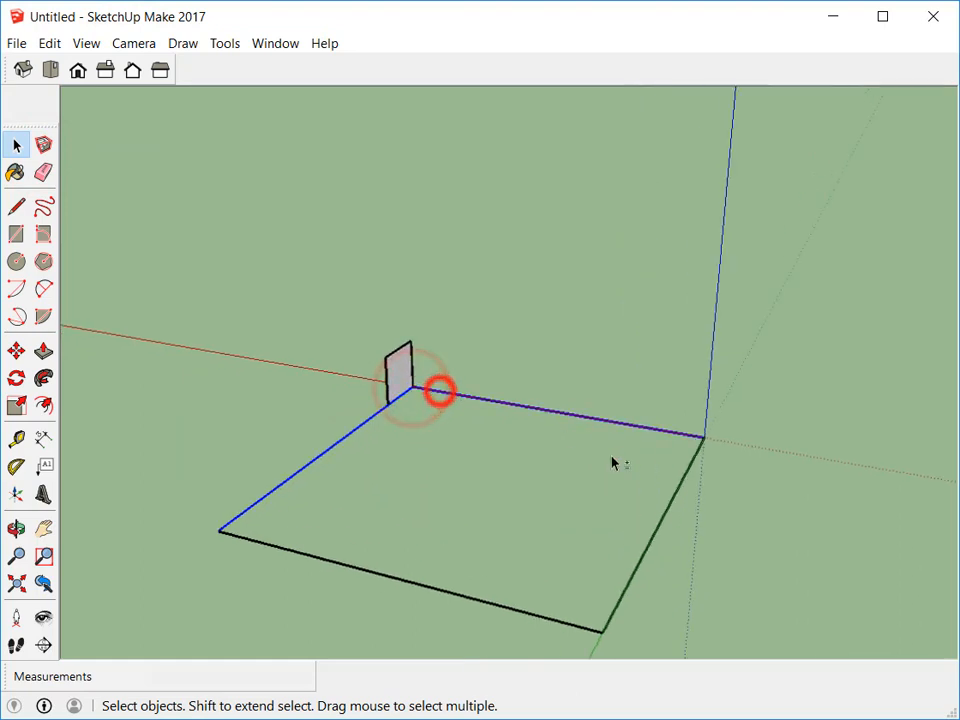
pyautogui.keyDown('shift'); pyautogui.click(668, 509); pyautogui.keyUp('shift')
pyautogui.keyDown('shift'); pyautogui.click(510, 614); pyautogui.keyUp('shift')
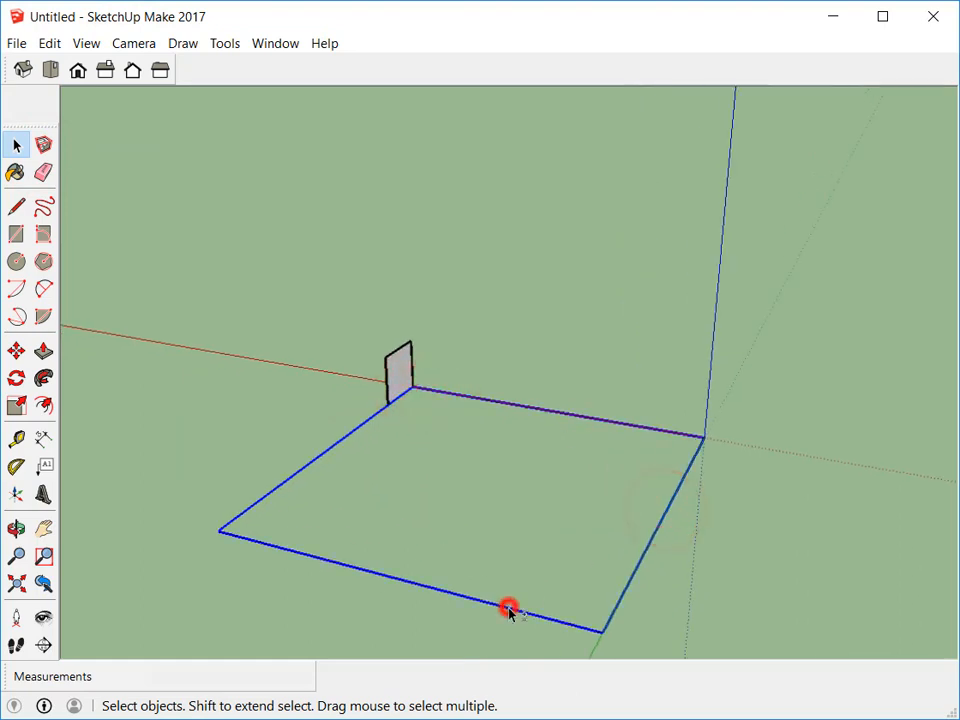
pyautogui.click(45, 380)
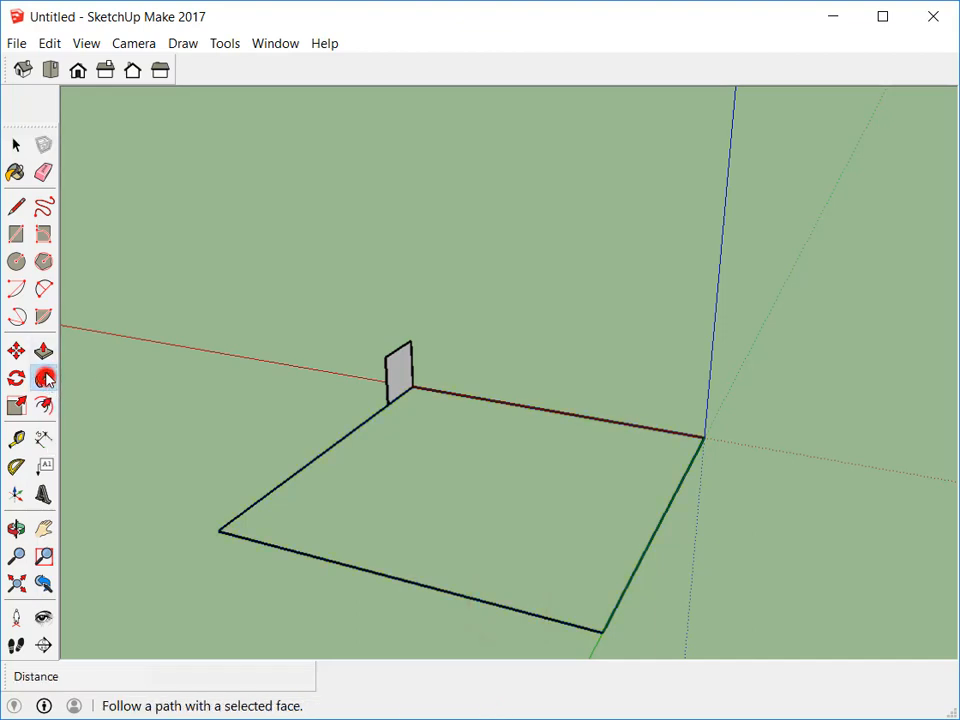
pyautogui.click(399, 379)
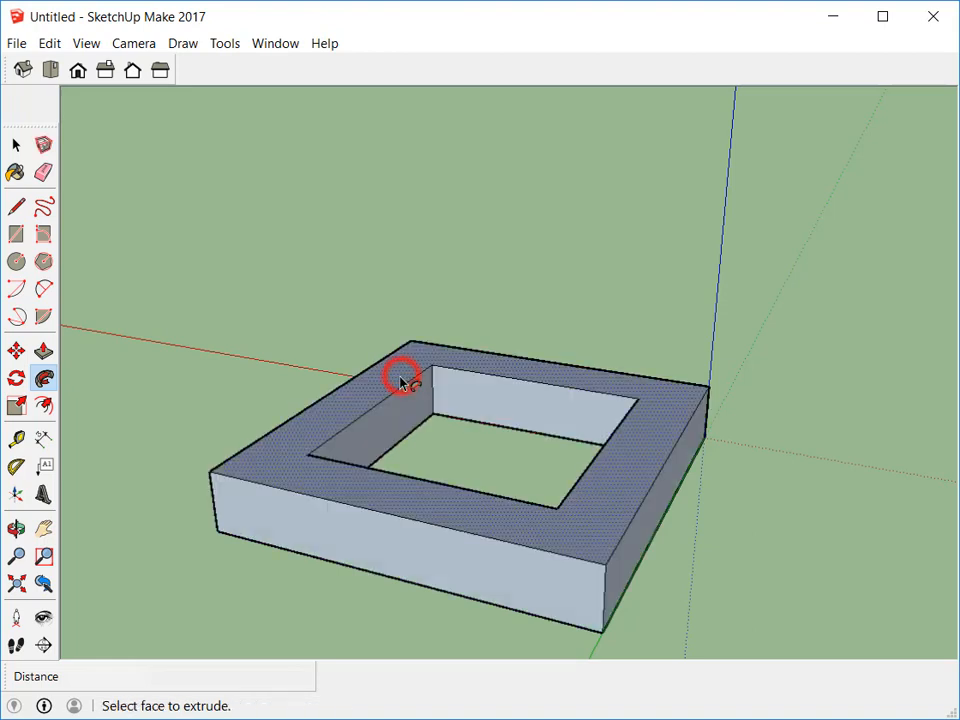
# Copy the whole square frame 10" straight up the blue axis from its corner at the origin
pyautogui.moveTo(572, 439); pyautogui.dragTo(318, 488, button='middle')
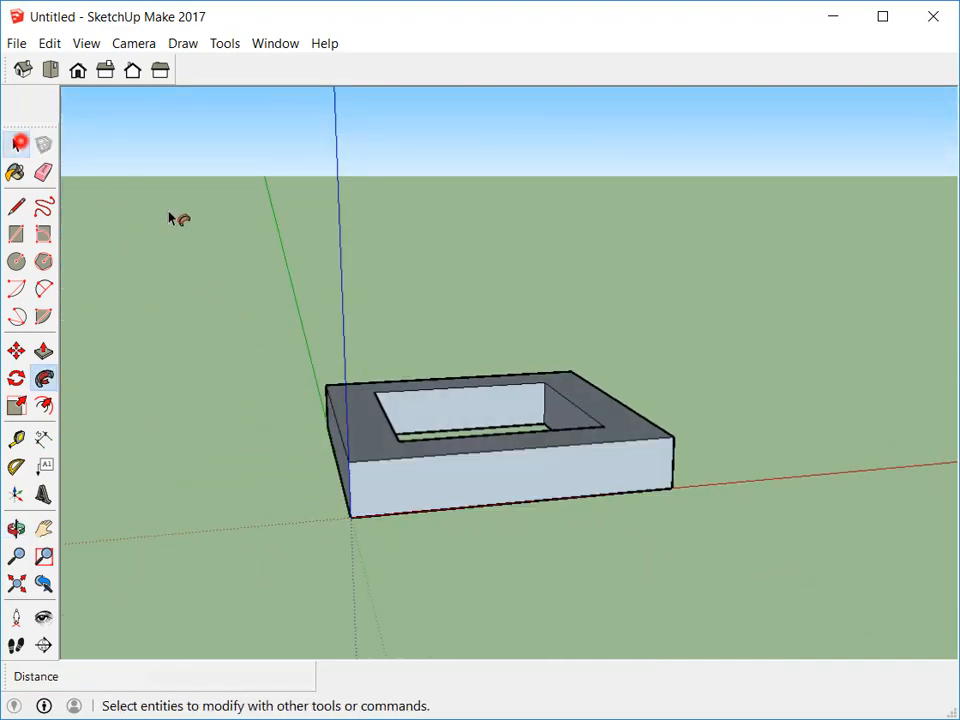
pyautogui.click(212, 246)
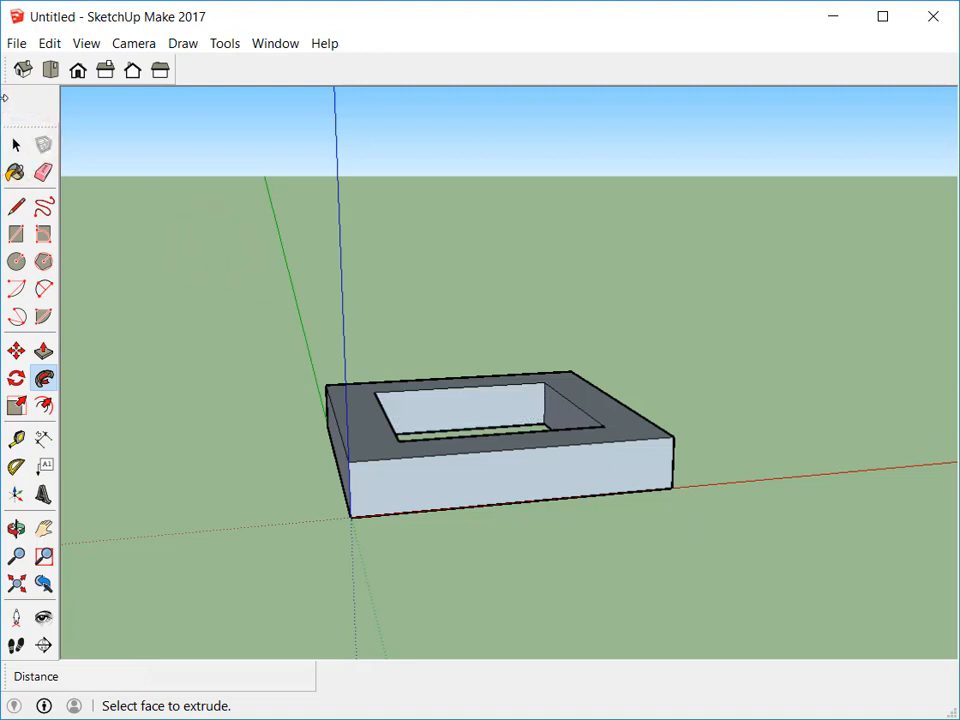
pyautogui.click(16, 146)
pyautogui.moveTo(259, 314); pyautogui.dragTo(754, 536)
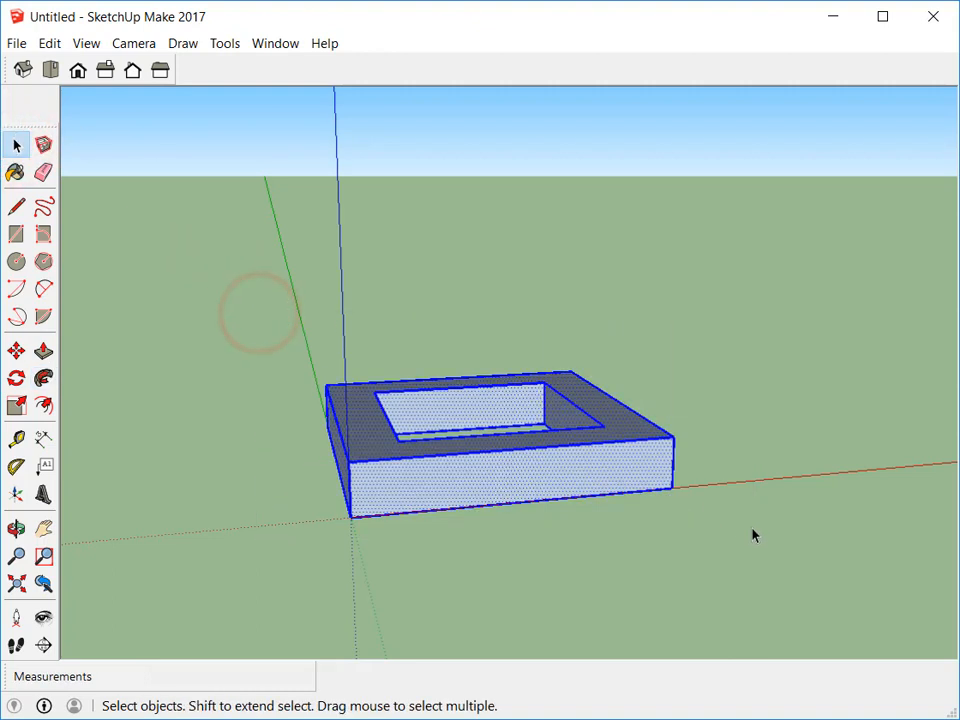
pyautogui.moveTo(733, 507); pyautogui.dragTo(622, 432, button='middle')
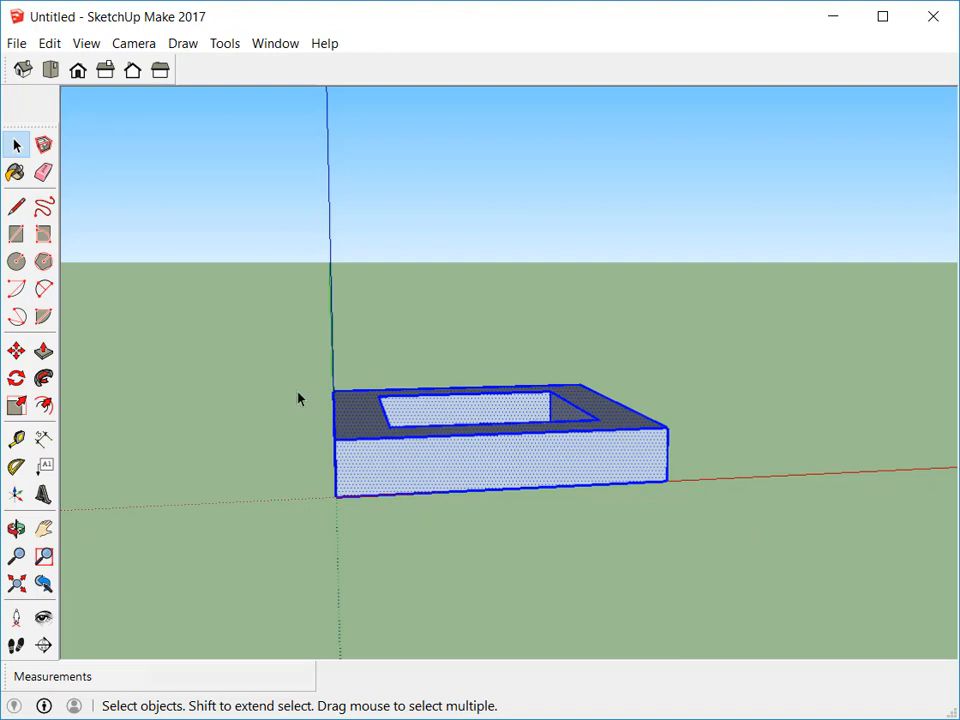
pyautogui.click(17, 352)
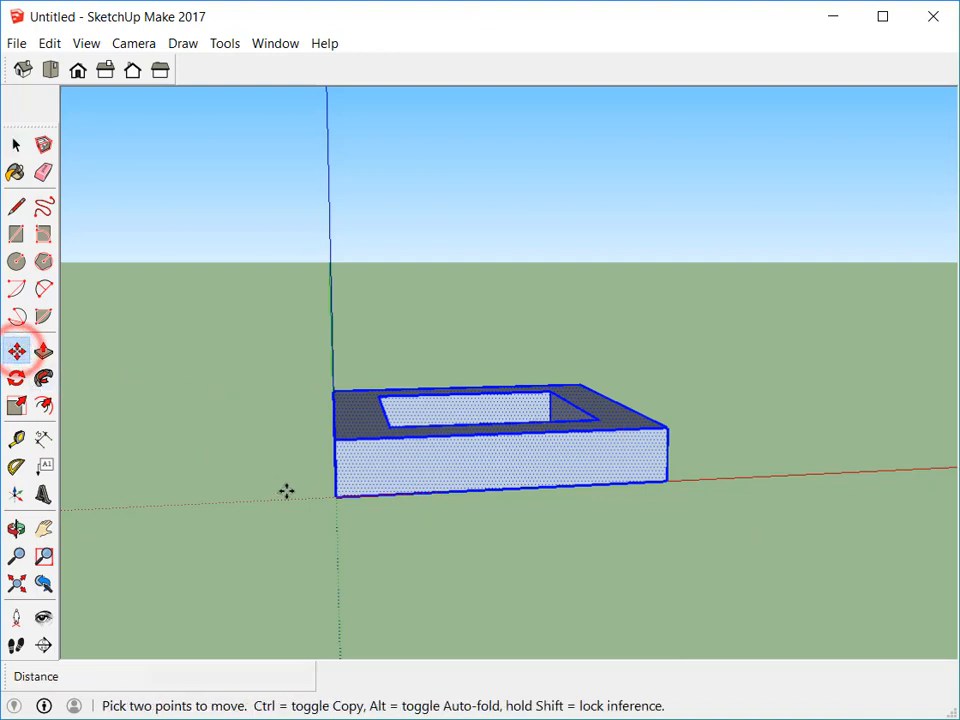
pyautogui.click(338, 498)
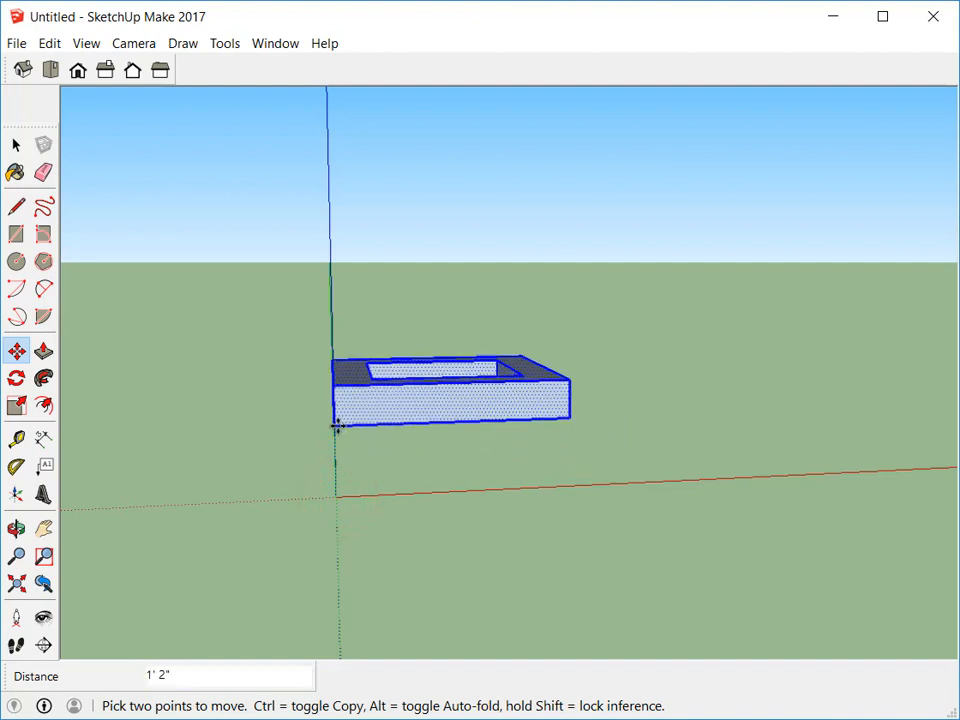
pyautogui.moveTo(328, 489); pyautogui.dragTo(296, 481, button='middle')
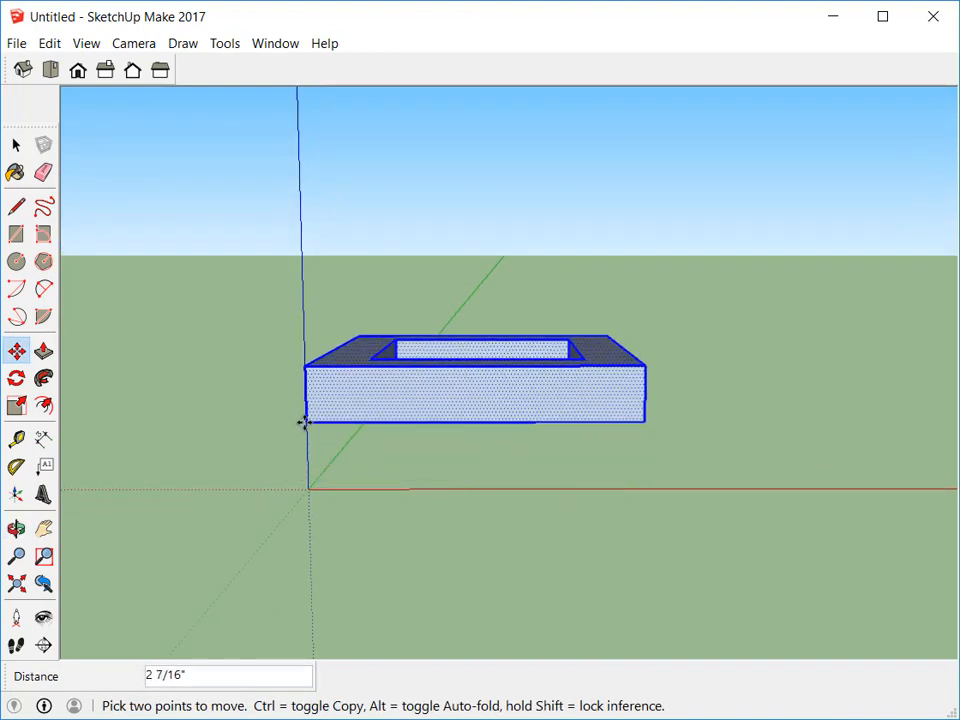
pyautogui.press('ctrl')
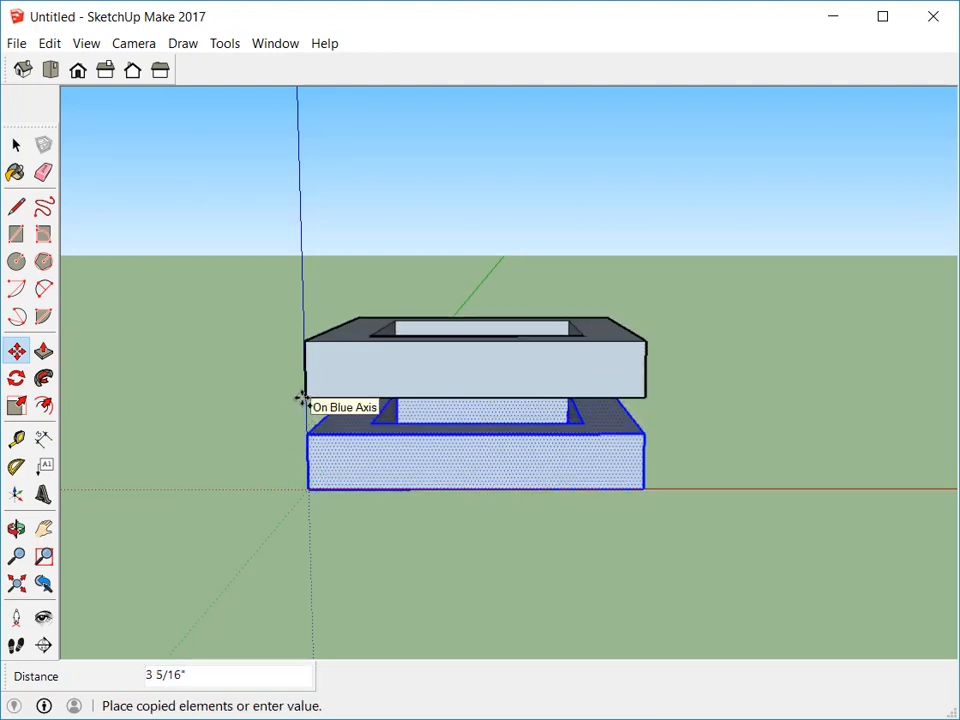
pyautogui.press('Return')
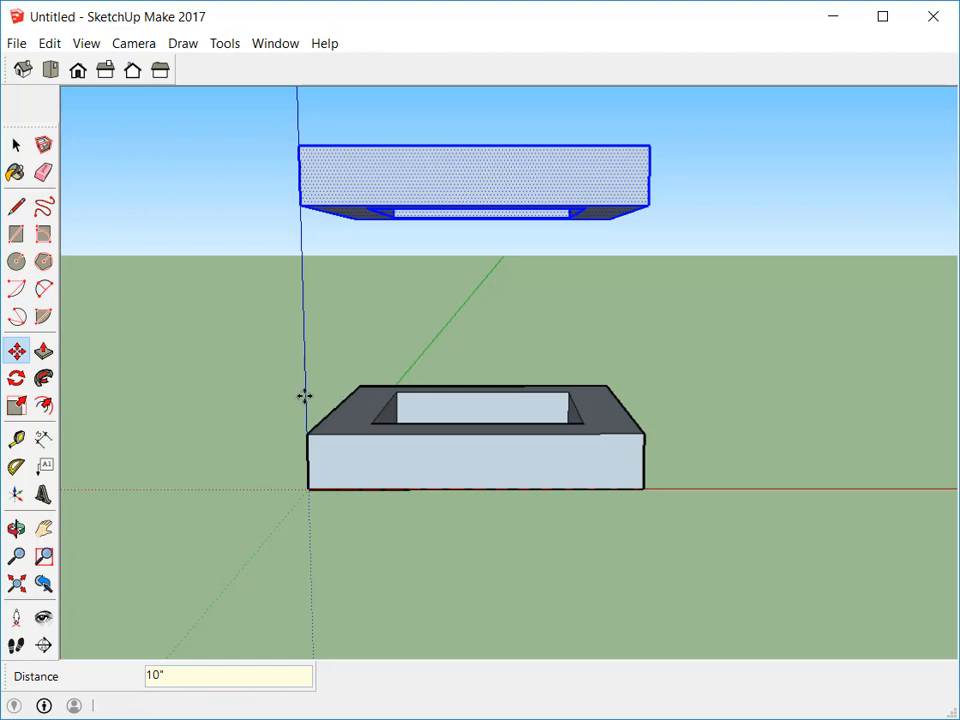
pyautogui.moveTo(424, 339); pyautogui.dragTo(373, 278, button='middle')
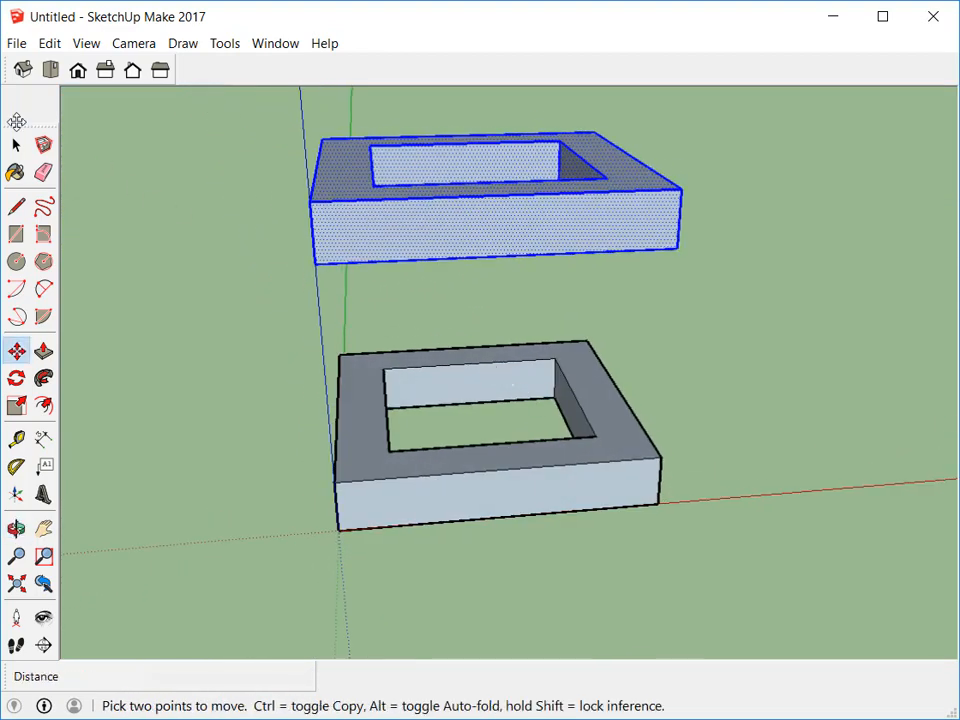
# Draw a 2" by 2" rectangle on the lower frame's top face, at the corner above the origin
pyautogui.click(16, 145)
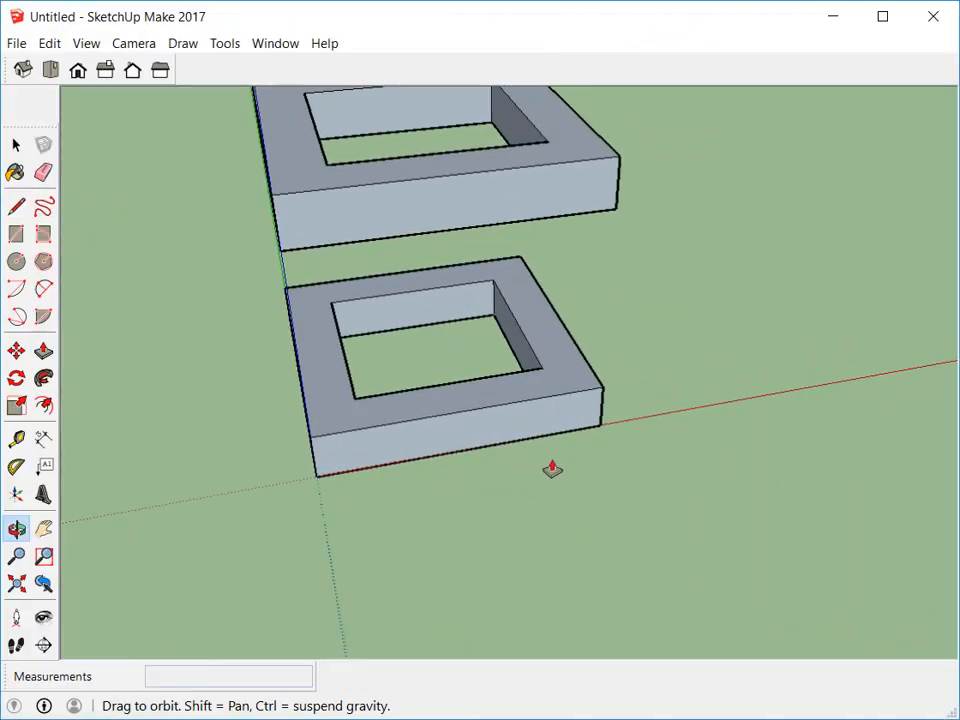
pyautogui.moveTo(552, 469); pyautogui.dragTo(484, 468, button='middle')
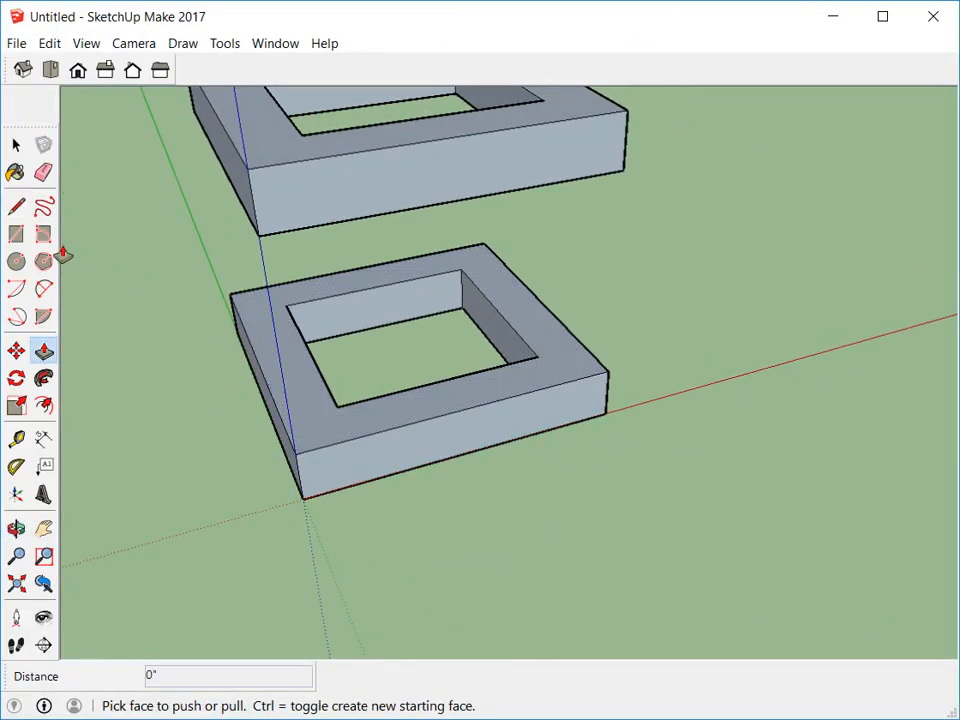
pyautogui.click(17, 234)
pyautogui.moveTo(356, 375); pyautogui.dragTo(305, 428, button='middle')
pyautogui.scroll(3, 296, 460)
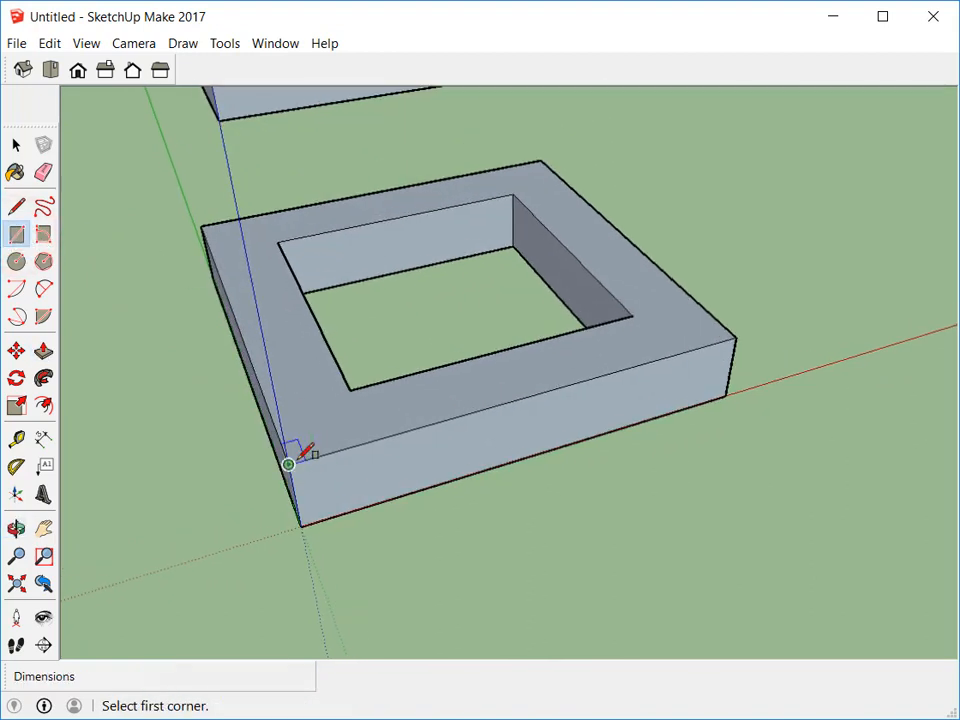
pyautogui.click(288, 464)
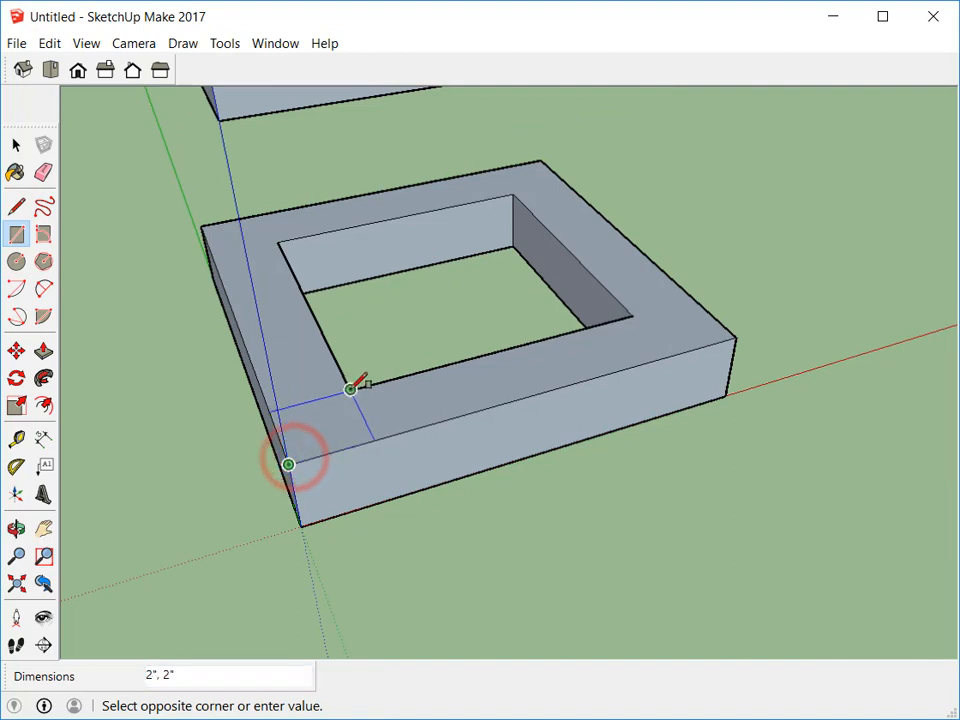
pyautogui.click(350, 388)
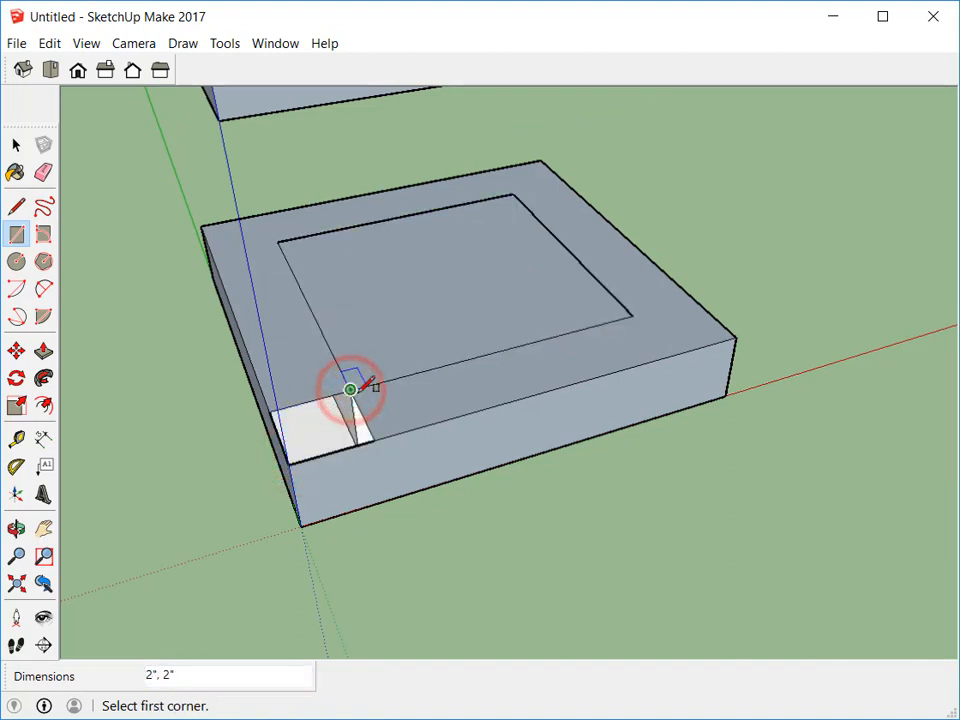
pyautogui.hotkey('ctrl', 'z')
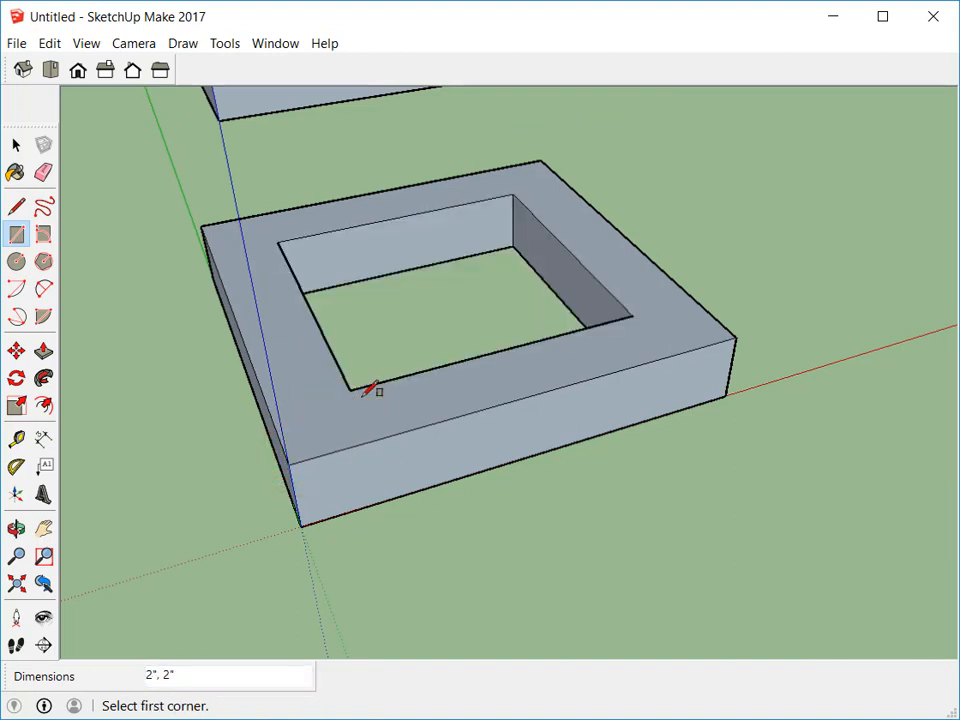
pyautogui.click(288, 464)
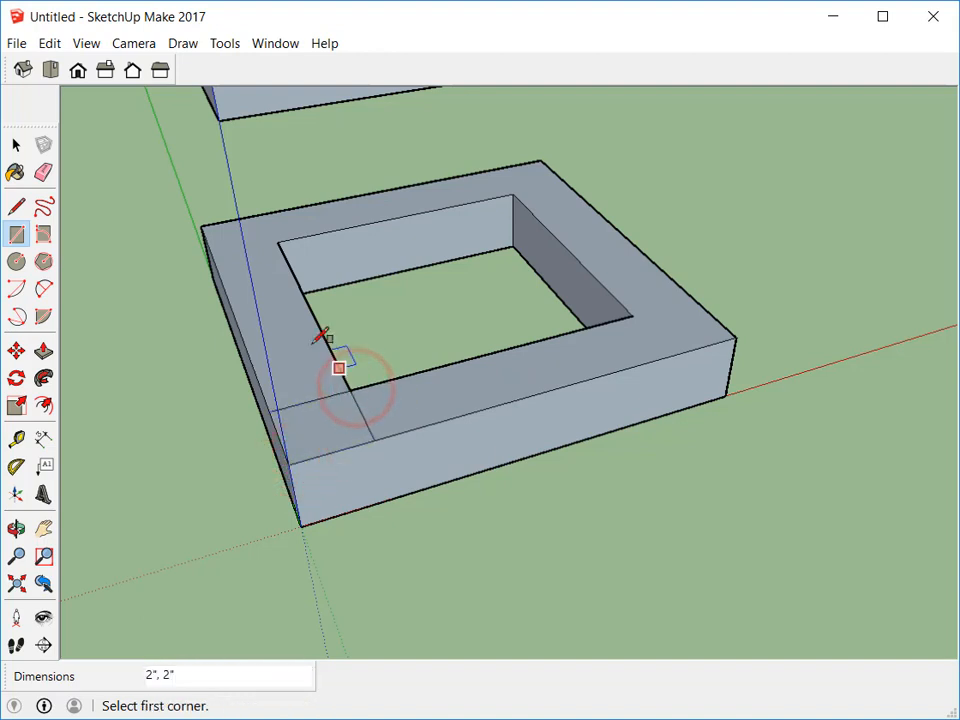
# Pull the 2" square above the origin up 8" to form a corner post reaching the upper frame
pyautogui.click(43, 350)
pyautogui.moveTo(302, 420); pyautogui.dragTo(296, 343)
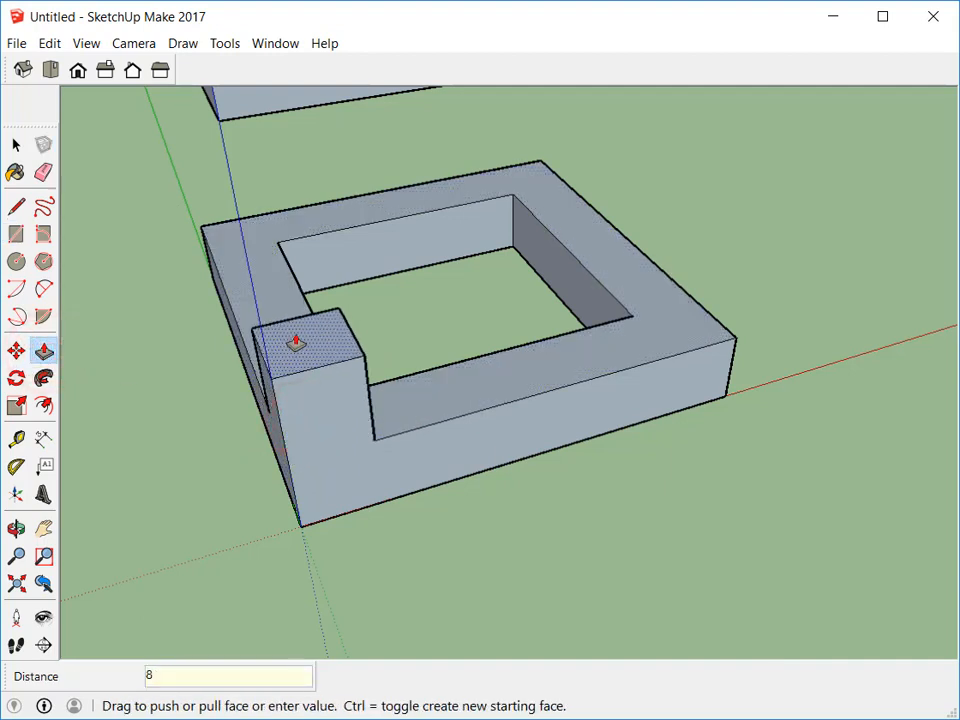
pyautogui.press('Return')
# Draw a 2" by 2" rectangle on the lower frame's top face, at the next corner along the red axis
pyautogui.moveTo(420, 364); pyautogui.dragTo(225, 385, button='middle')
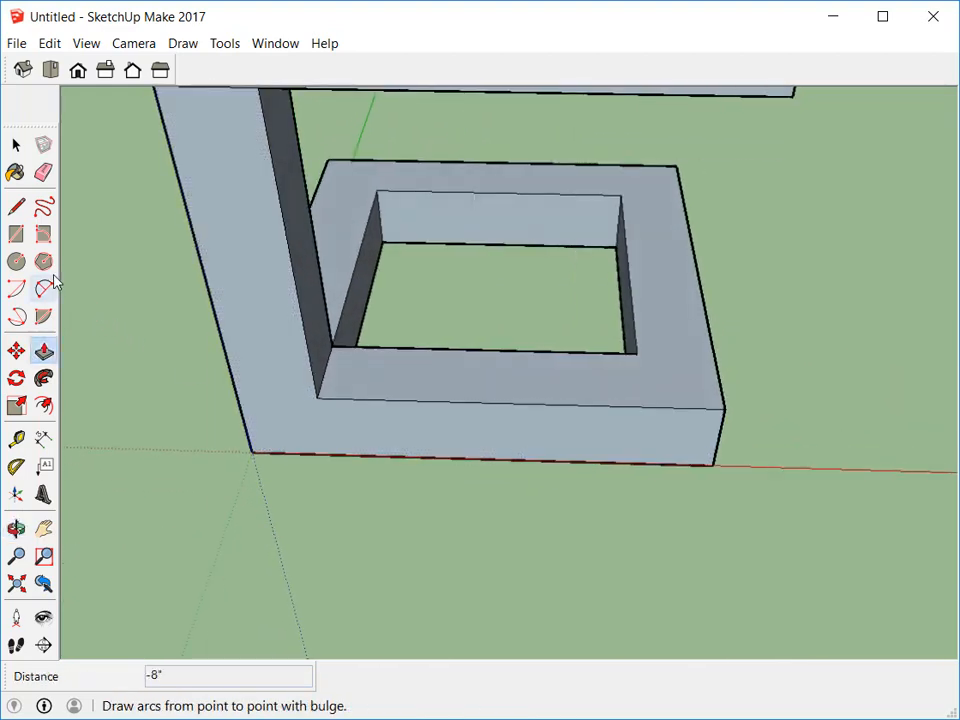
pyautogui.click(16, 233)
pyautogui.click(636, 352)
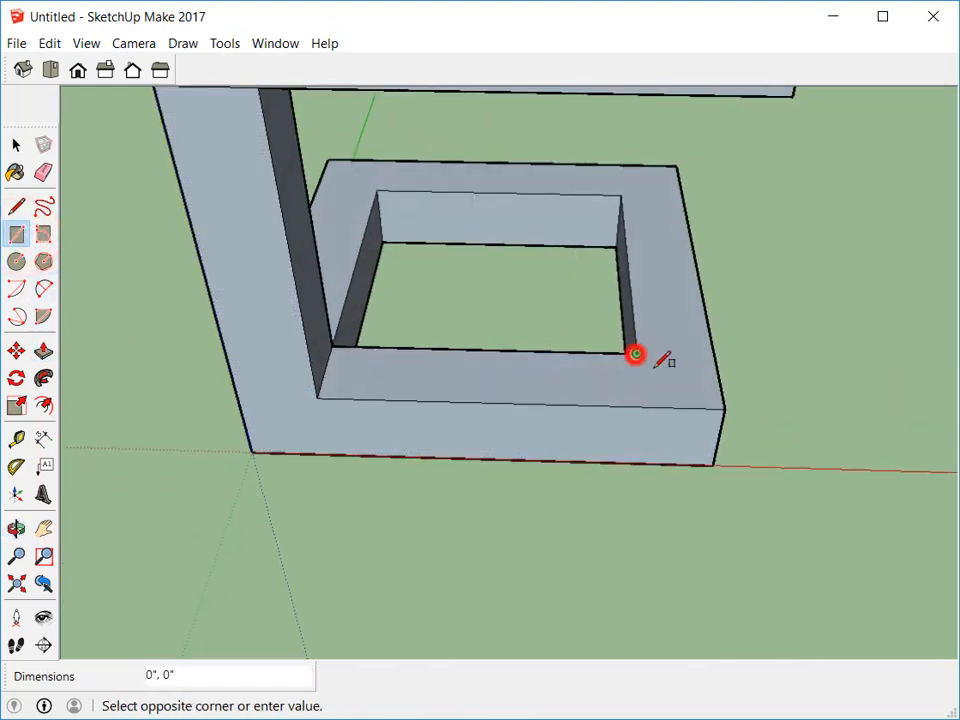
pyautogui.click(725, 407)
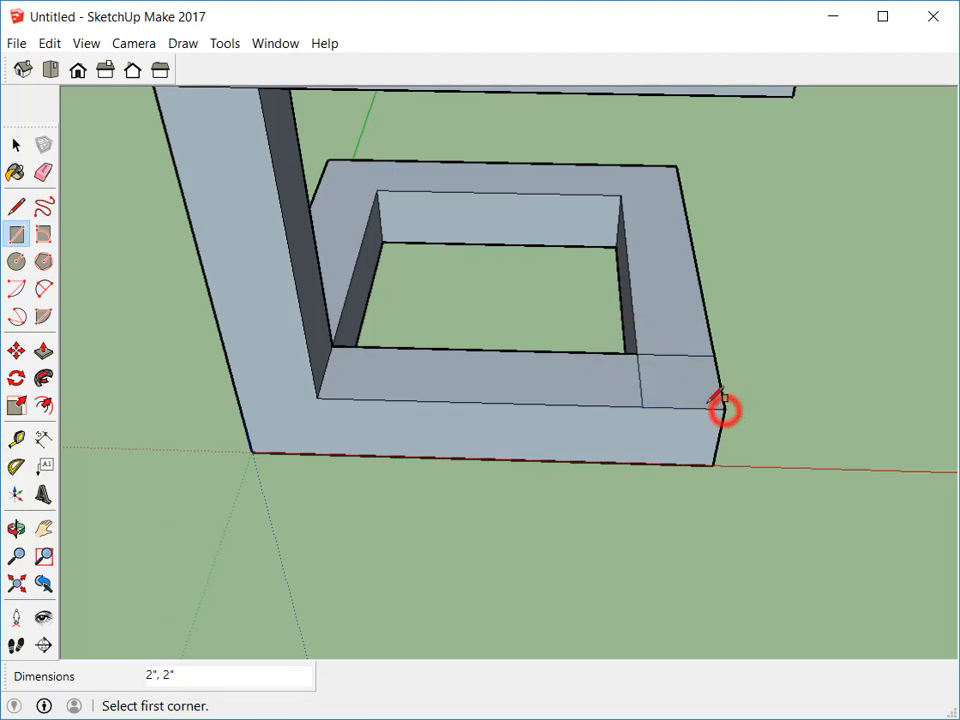
# Pull the square at the red-axis corner up 8" to form the second visible corner post
pyautogui.click(44, 350)
pyautogui.click(666, 384)
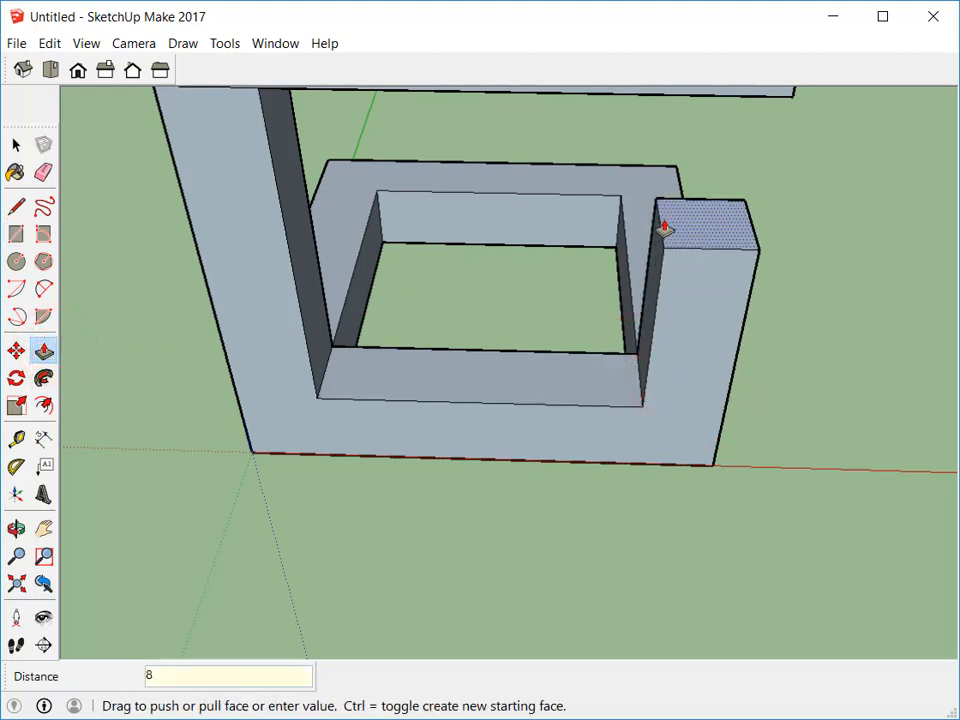
pyautogui.write('8')
pyautogui.press('Return')
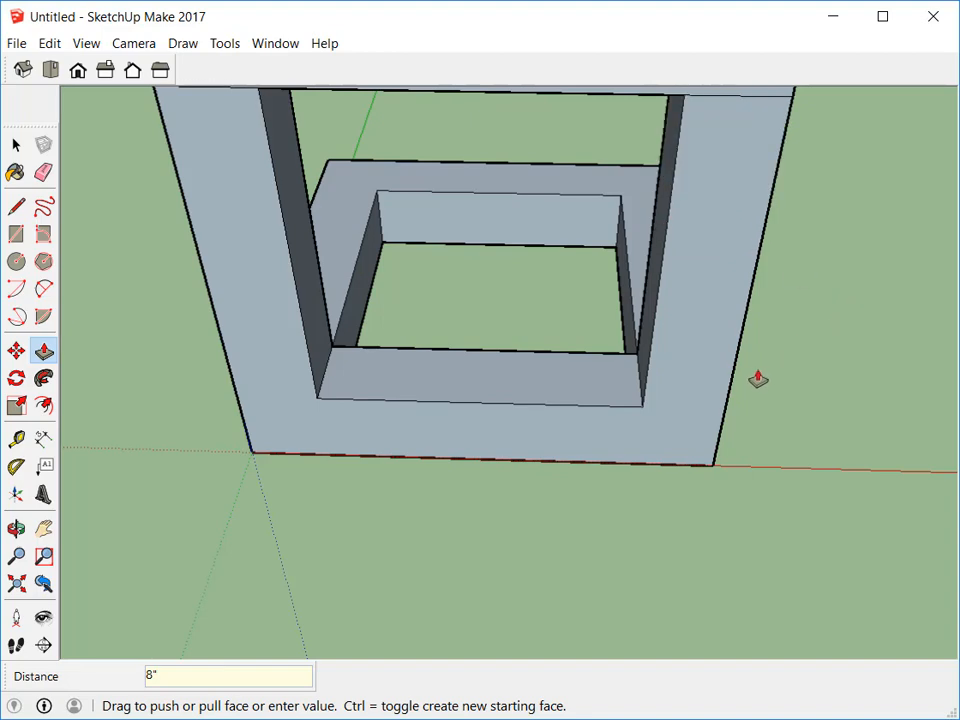
# Erase the seam lines where the corner posts meet the upper frame on all sides of the cube
pyautogui.moveTo(758, 380); pyautogui.dragTo(570, 281, button='middle')
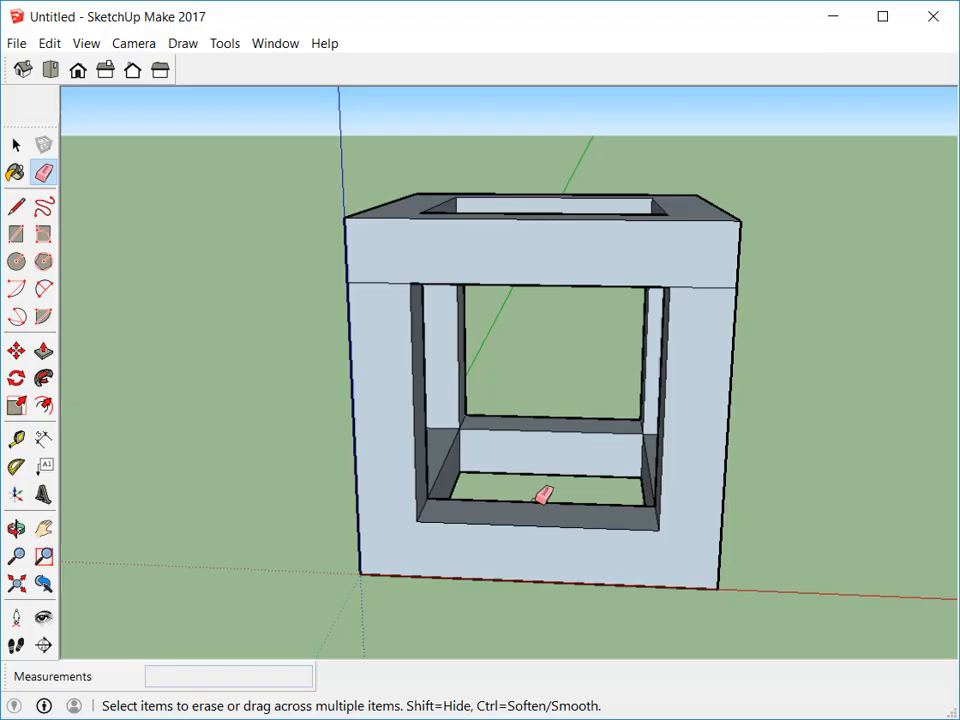
pyautogui.moveTo(503, 428)
pyautogui.mouseDown(button='middle')
pyautogui.moveTo(559, 450)
pyautogui.moveTo(600, 429)
pyautogui.moveTo(637, 487)
pyautogui.moveTo(696, 486)
pyautogui.moveTo(557, 369)
pyautogui.moveTo(500, 287)
pyautogui.mouseUp(button='middle')
pyautogui.click(487, 285)
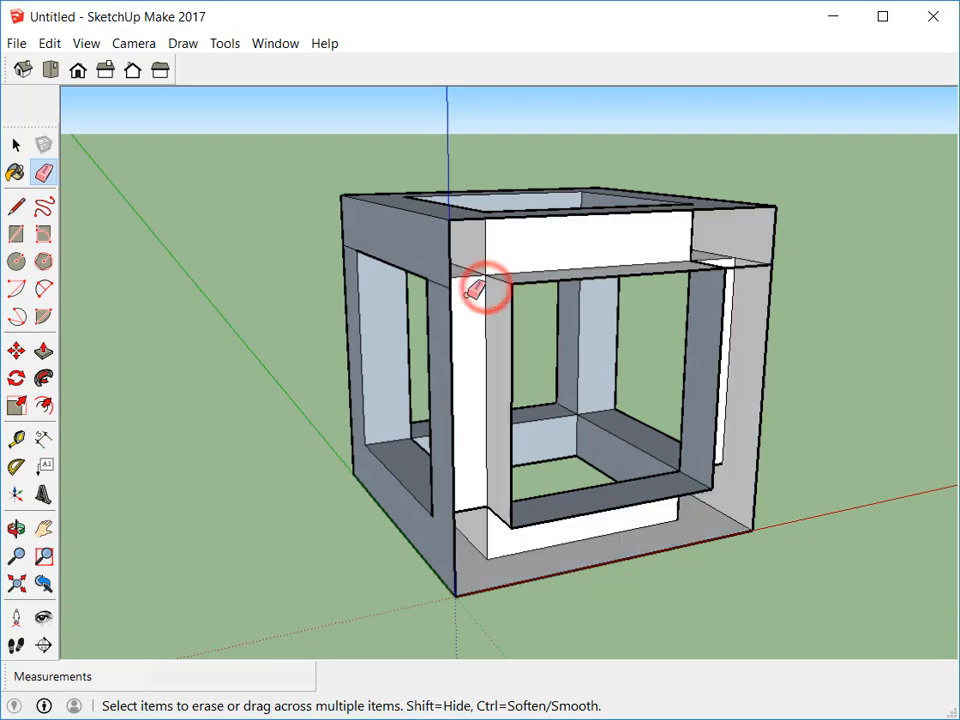
pyautogui.hotkey('ctrl', 'z')
pyautogui.moveTo(478, 294)
pyautogui.mouseDown(button='middle')
pyautogui.moveTo(585, 377)
pyautogui.moveTo(535, 316)
pyautogui.mouseUp(button='middle')
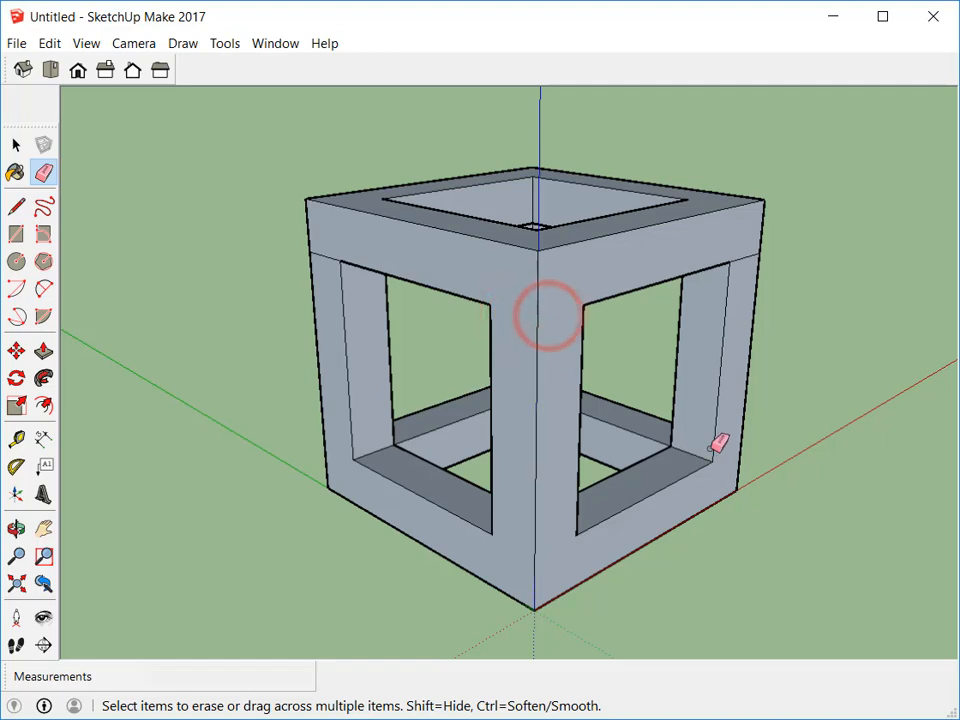
pyautogui.moveTo(720, 446); pyautogui.dragTo(694, 358, button='middle')
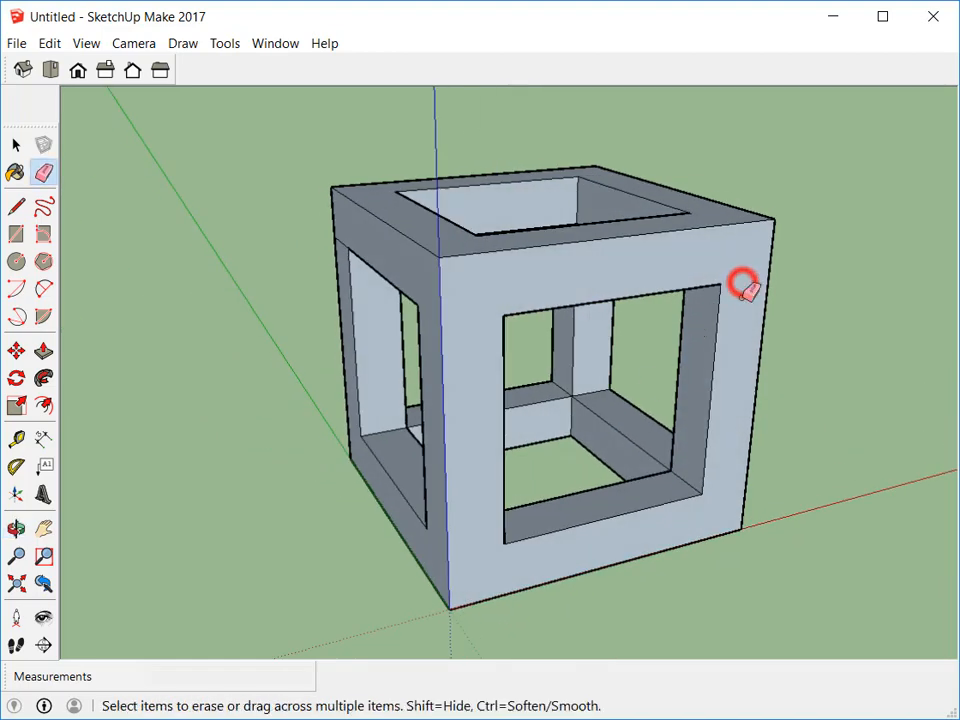
pyautogui.moveTo(745, 287)
pyautogui.mouseDown(button='middle')
pyautogui.moveTo(660, 424)
pyautogui.moveTo(671, 456)
pyautogui.moveTo(604, 471)
pyautogui.moveTo(563, 446)
pyautogui.mouseUp(button='middle')
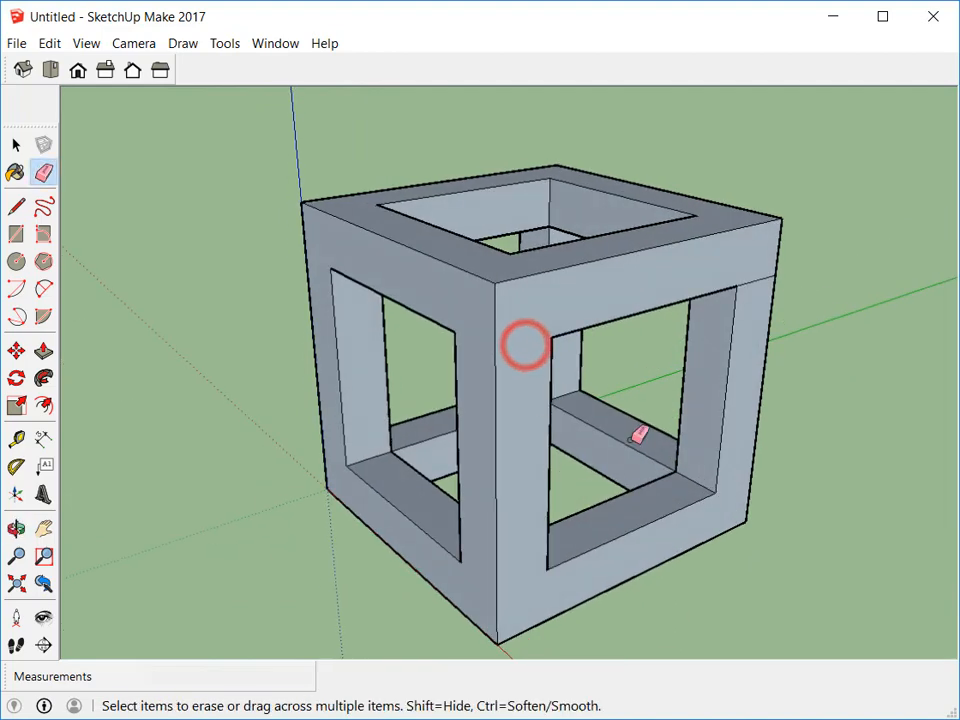
pyautogui.moveTo(637, 436); pyautogui.dragTo(668, 412, button='middle')
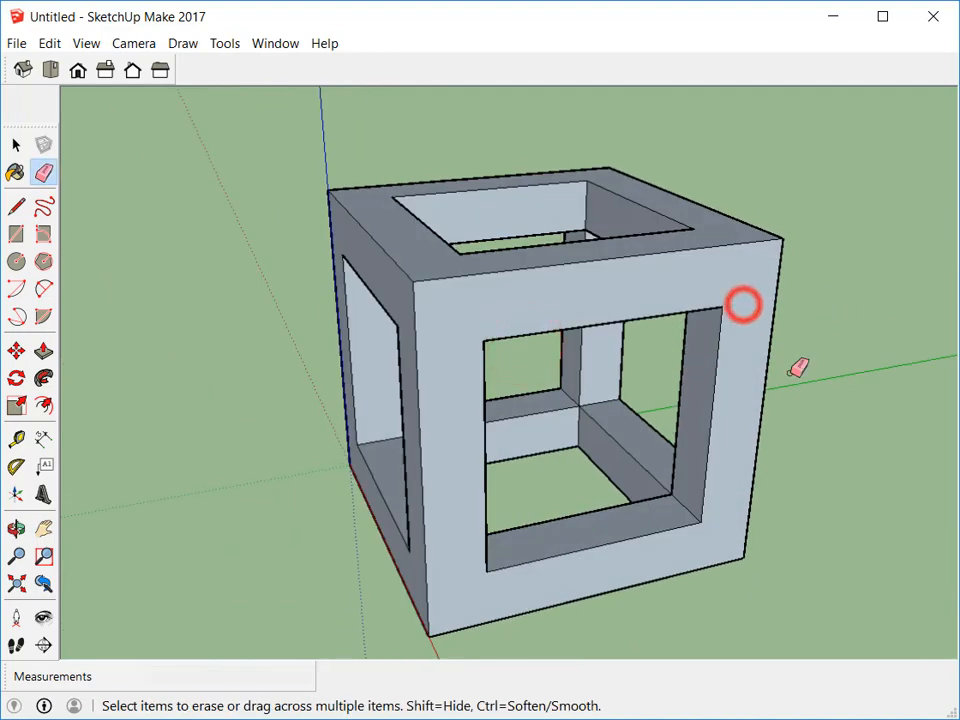
pyautogui.moveTo(797, 368)
pyautogui.mouseDown(button='middle')
pyautogui.moveTo(739, 486)
pyautogui.moveTo(603, 352)
pyautogui.moveTo(594, 411)
pyautogui.moveTo(700, 314)
pyautogui.moveTo(748, 459)
pyautogui.moveTo(744, 420)
pyautogui.moveTo(731, 409)
pyautogui.moveTo(737, 152)
pyautogui.moveTo(784, 362)
pyautogui.moveTo(816, 422)
pyautogui.moveTo(776, 514)
pyautogui.moveTo(547, 538)
pyautogui.moveTo(508, 482)
pyautogui.mouseUp(button='middle')
pyautogui.moveTo(598, 486)
pyautogui.mouseDown(button='middle')
pyautogui.moveTo(540, 486)
pyautogui.moveTo(517, 449)
pyautogui.mouseUp(button='middle')
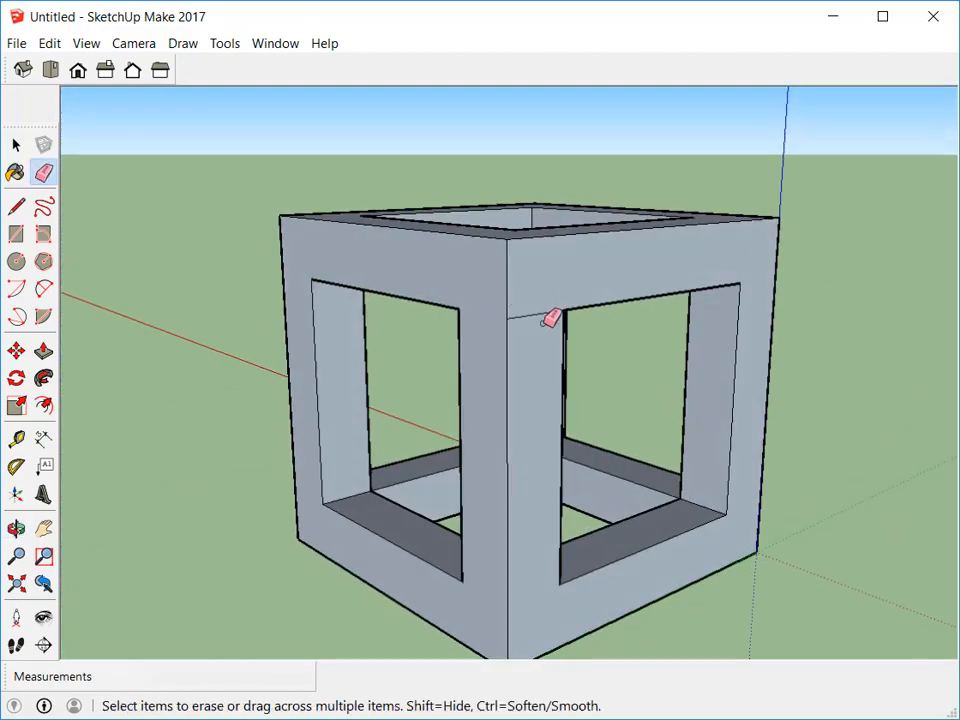
pyautogui.moveTo(606, 321)
pyautogui.mouseDown(button='middle')
pyautogui.moveTo(480, 407)
pyautogui.moveTo(446, 313)
pyautogui.moveTo(371, 274)
pyautogui.moveTo(491, 461)
pyautogui.moveTo(611, 429)
pyautogui.moveTo(544, 416)
pyautogui.moveTo(508, 483)
pyautogui.moveTo(454, 469)
pyautogui.moveTo(426, 377)
pyautogui.moveTo(358, 270)
pyautogui.moveTo(452, 143)
pyautogui.moveTo(546, 101)
pyautogui.moveTo(551, 420)
pyautogui.moveTo(651, 401)
pyautogui.moveTo(690, 405)
pyautogui.mouseUp(button='middle')
pyautogui.press('e')
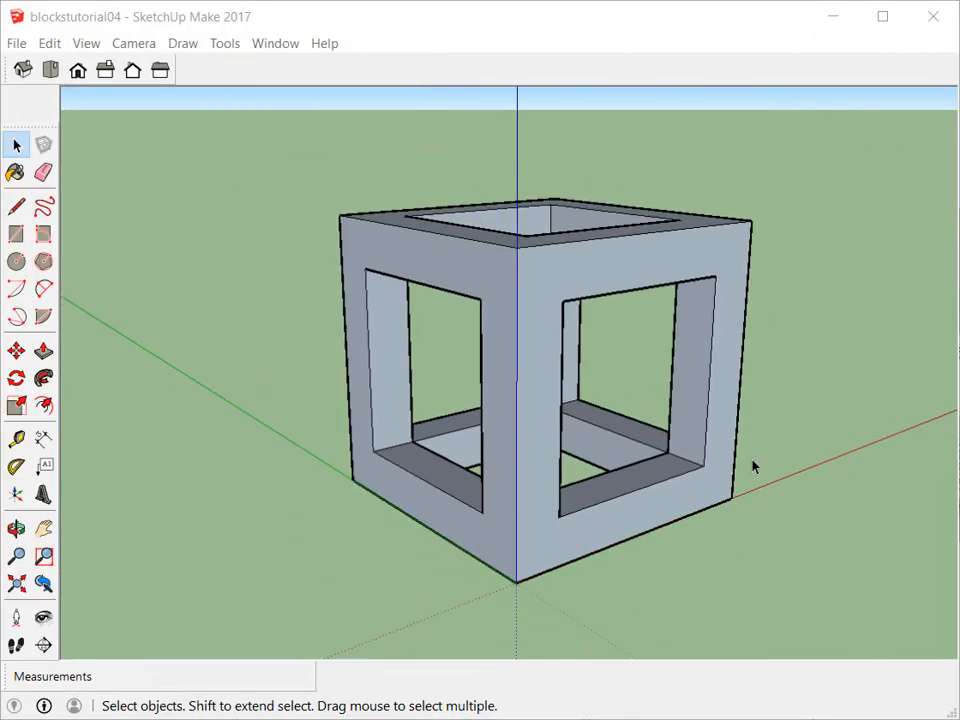
# Draw a long rectangle on the ground beside the cube, with one long side on the red axis
pyautogui.moveTo(754, 467); pyautogui.dragTo(394, 476, button='middle')
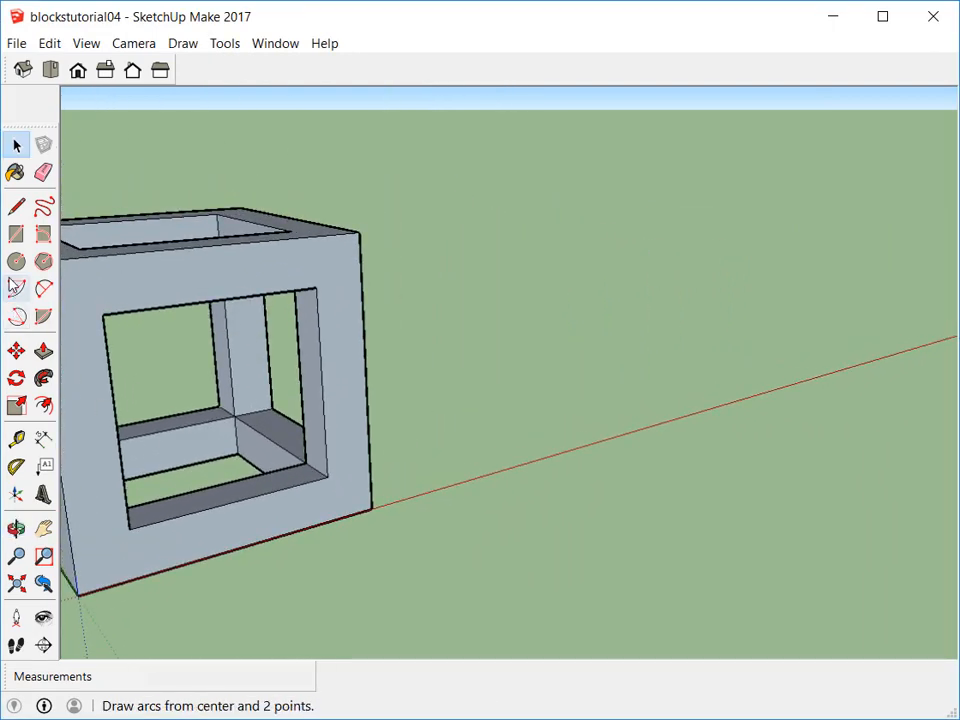
pyautogui.click(20, 232)
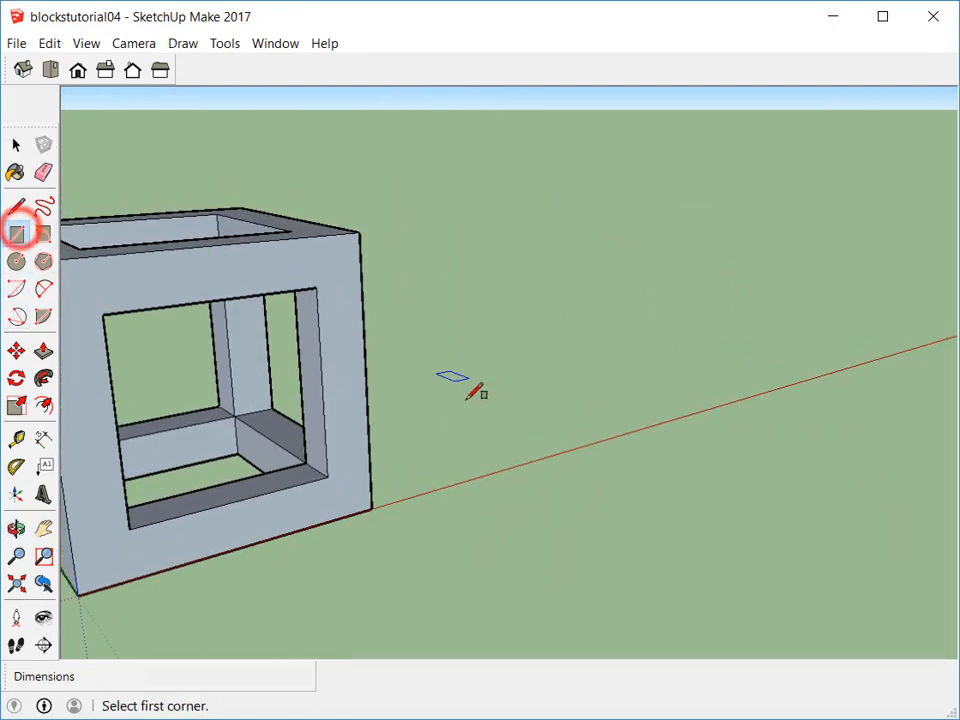
pyautogui.click(531, 460)
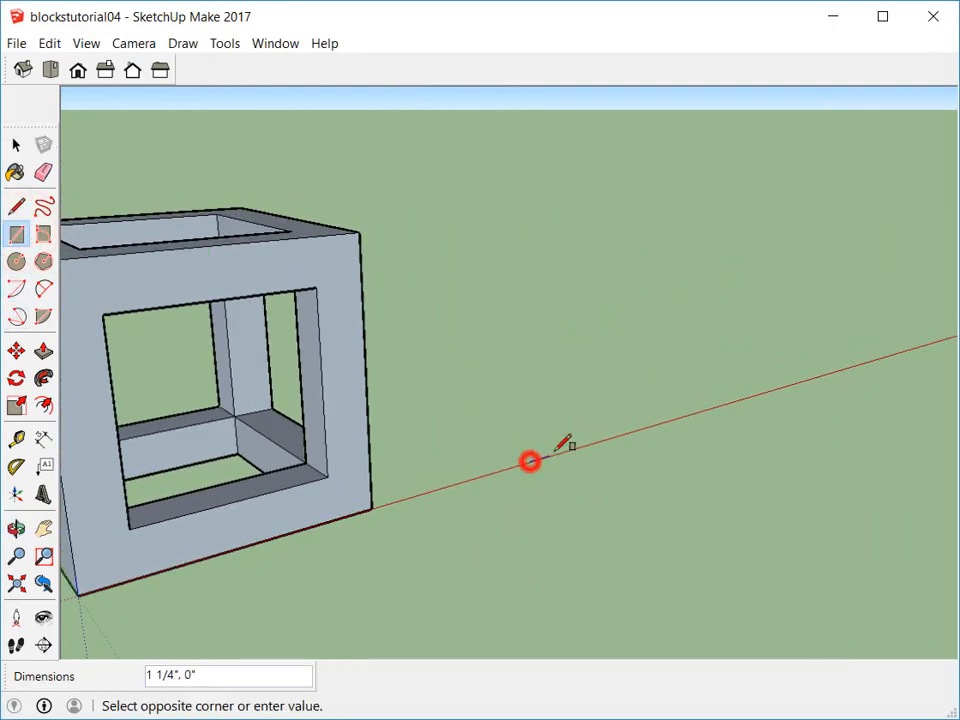
pyautogui.click(751, 343)
pyautogui.moveTo(745, 345); pyautogui.dragTo(228, 336, button='middle')
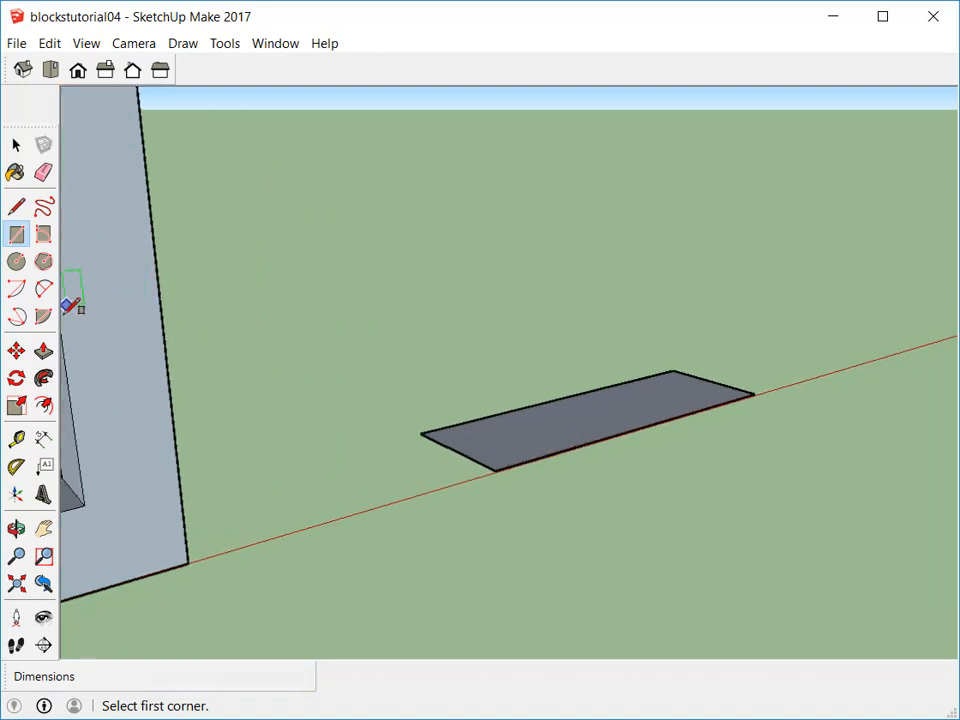
# Pull the ground rectangle beside the cube up 4" into a box
pyautogui.click(43, 350)
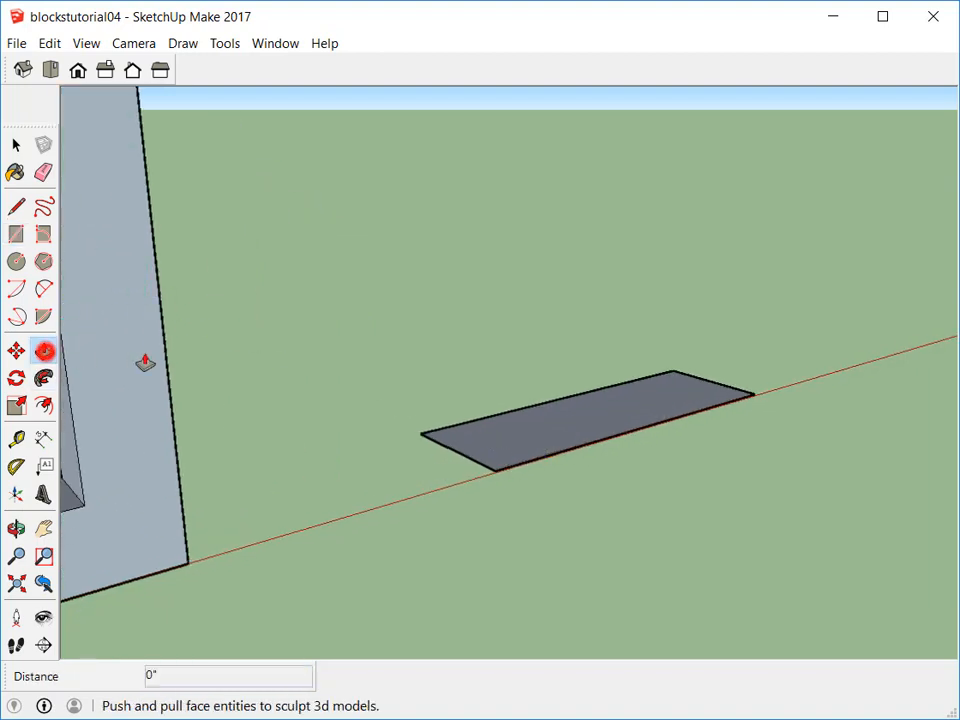
pyautogui.click(520, 443)
pyautogui.write('4')
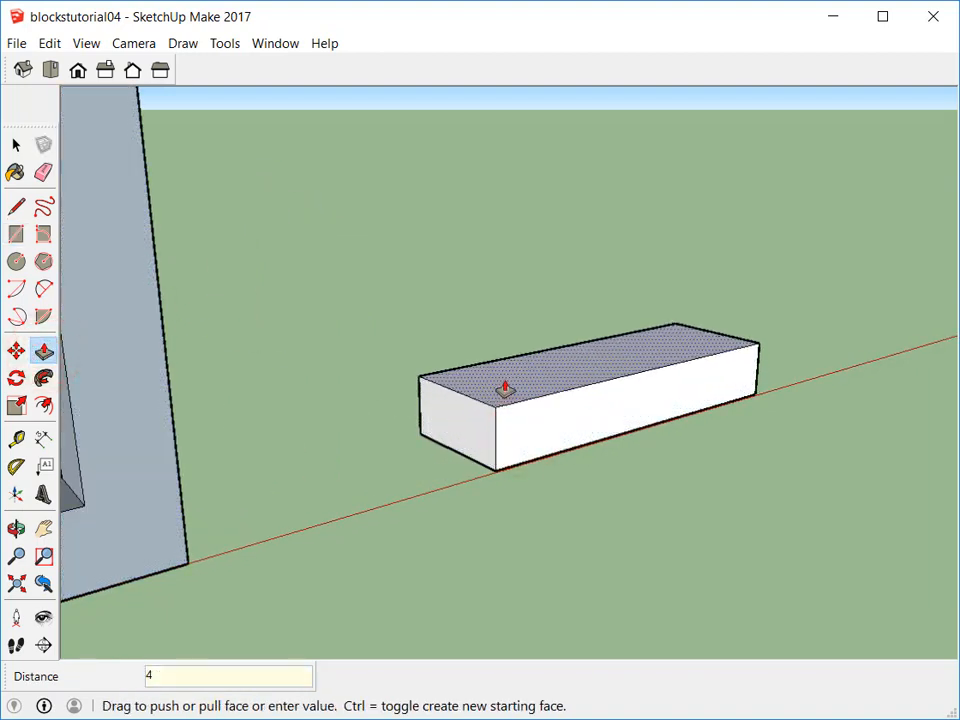
pyautogui.press('Return')
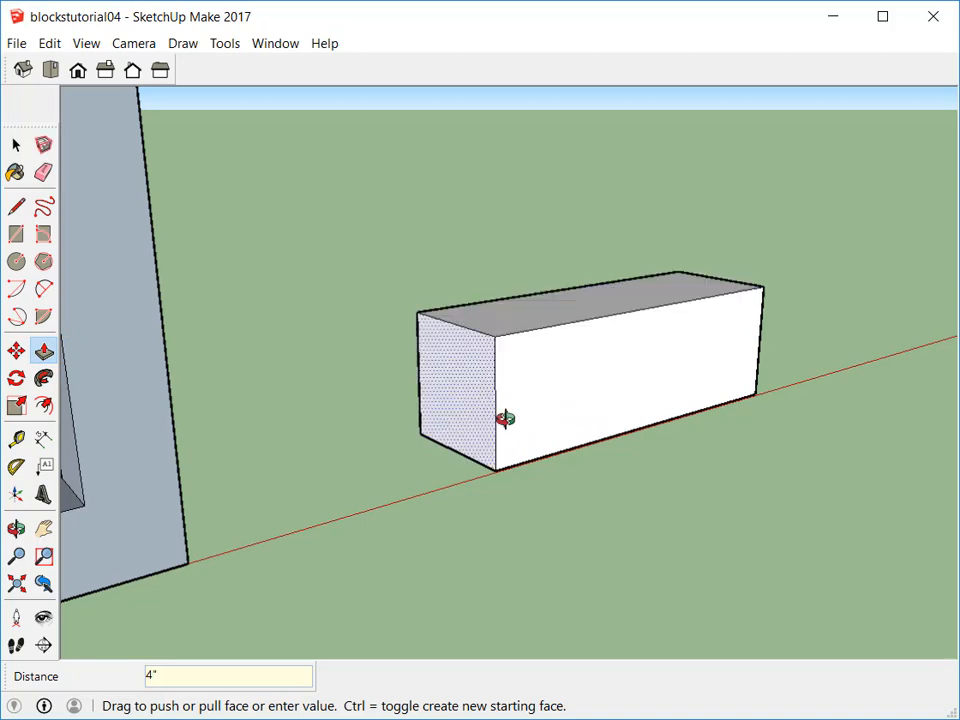
# Rotate a copy of the whole box 90 degrees about the centre of its top face to form a flat cross
pyautogui.moveTo(505, 418); pyautogui.dragTo(570, 381, button='middle')
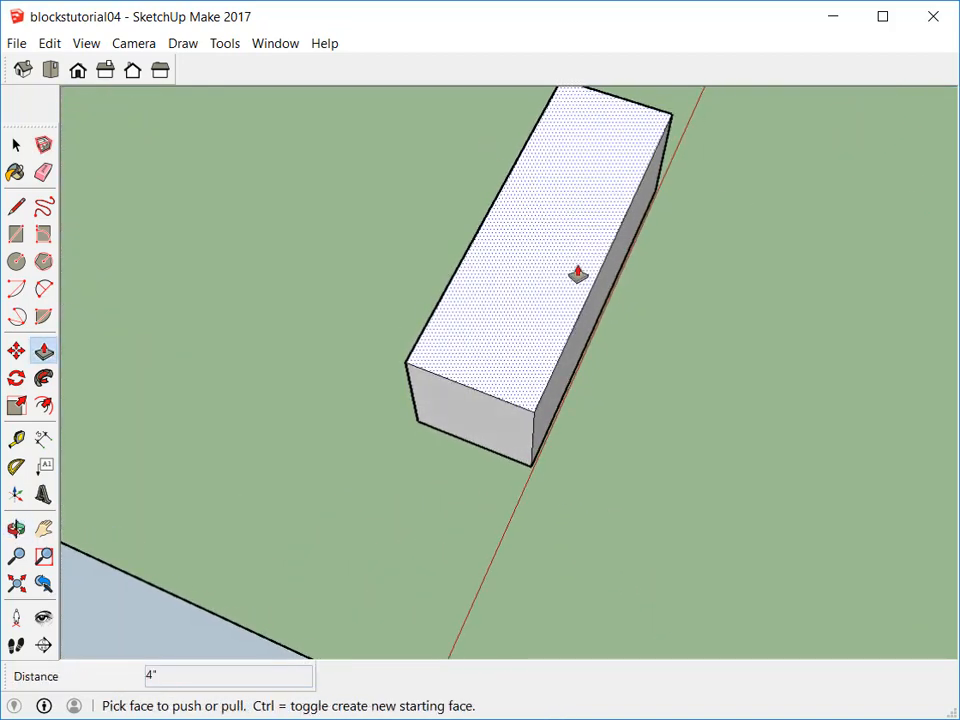
pyautogui.moveTo(578, 274); pyautogui.dragTo(647, 467, button='middle')
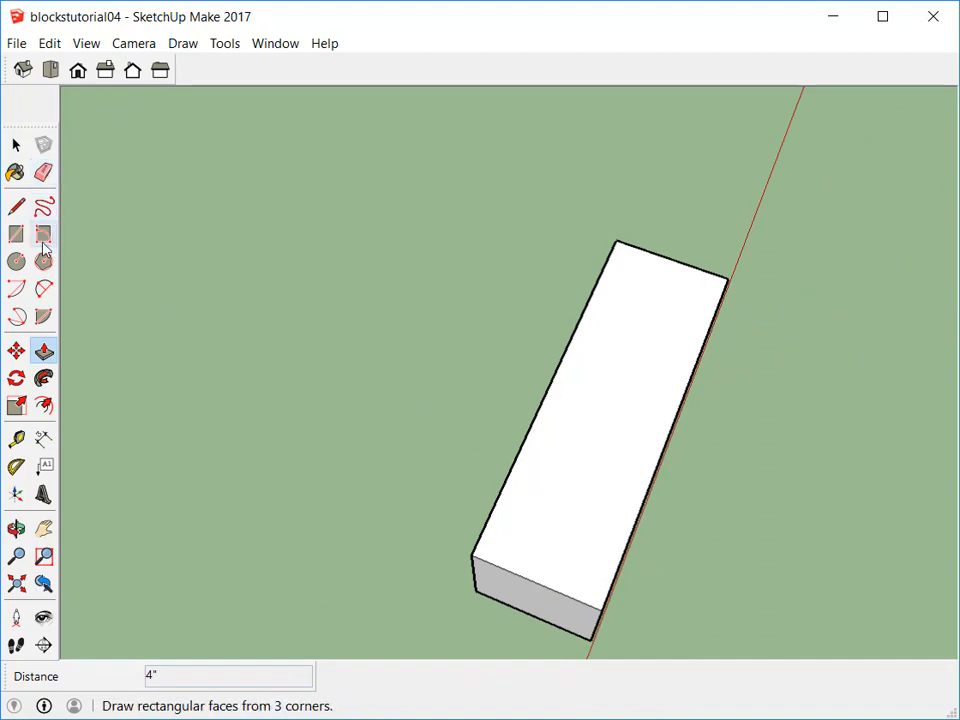
pyautogui.click(16, 143)
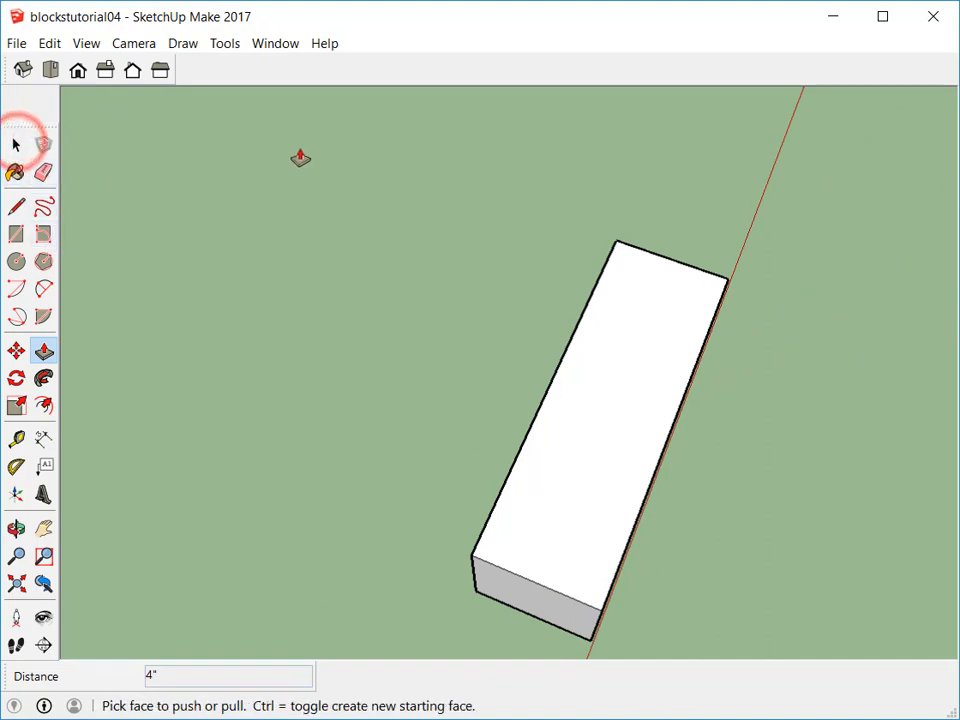
pyautogui.click(16, 143)
pyautogui.moveTo(304, 162); pyautogui.dragTo(844, 660)
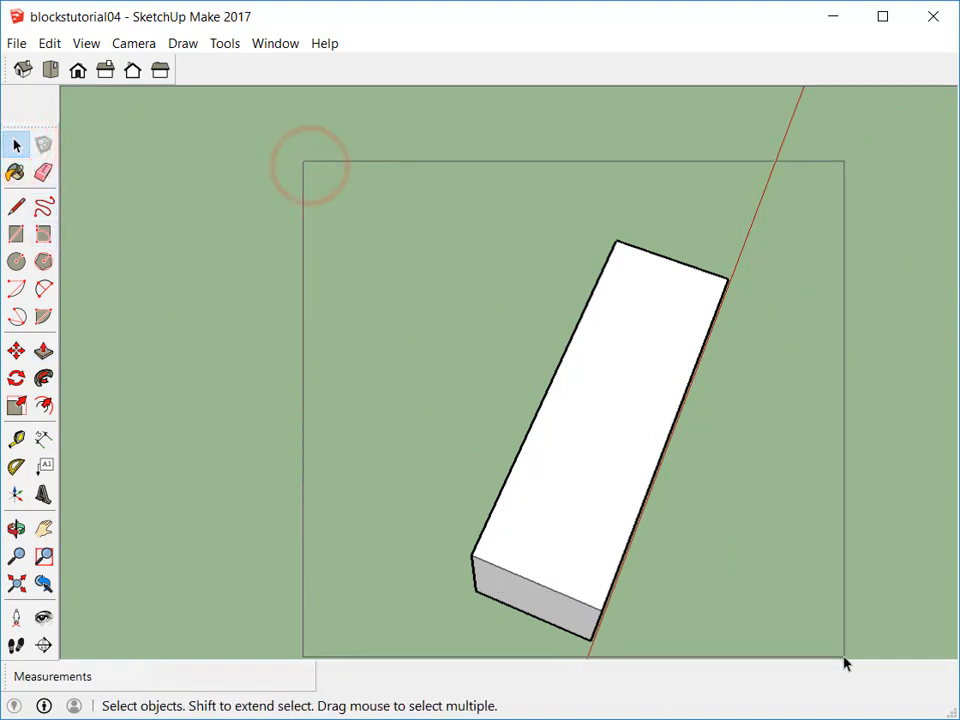
pyautogui.moveTo(670, 520); pyautogui.dragTo(710, 487, button='middle')
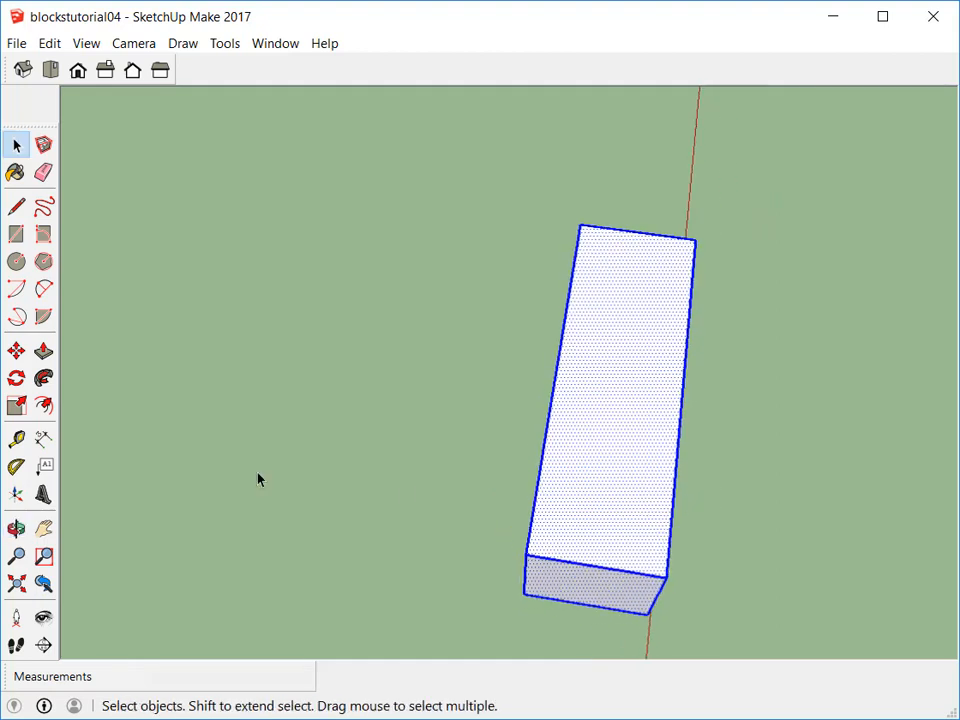
pyautogui.moveTo(433, 404); pyautogui.dragTo(439, 491, button='middle')
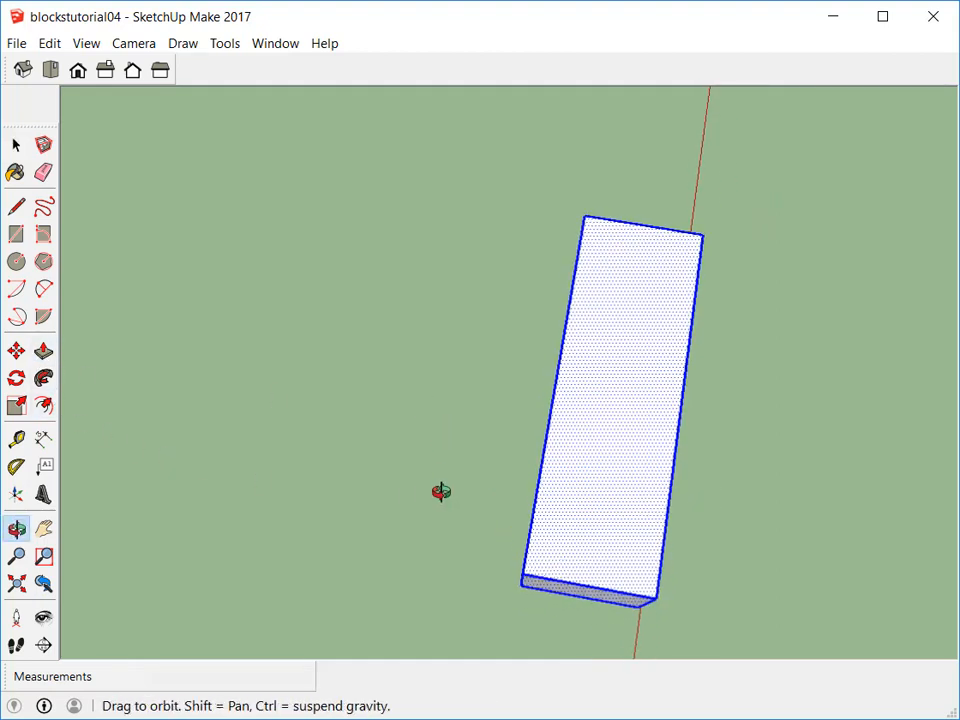
pyautogui.click(17, 378)
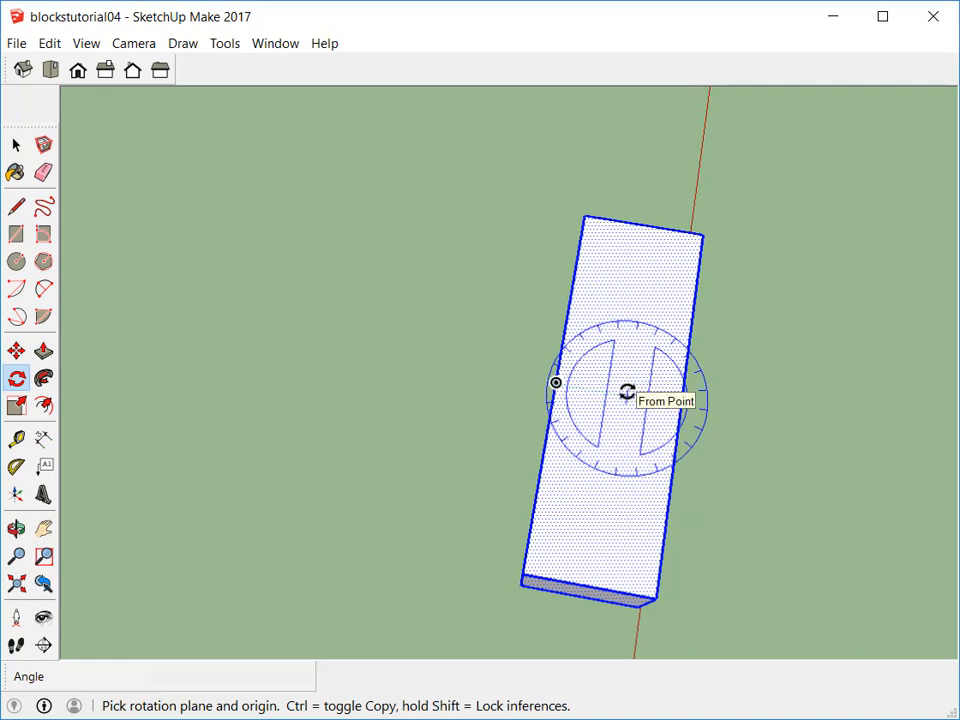
pyautogui.click(627, 392)
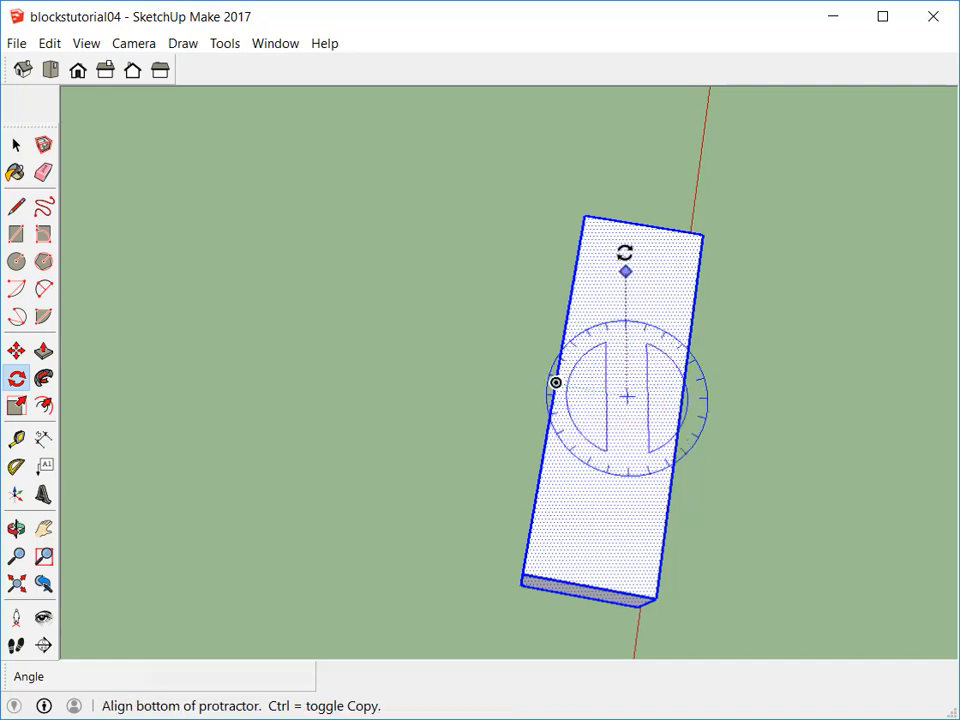
pyautogui.click(666, 139)
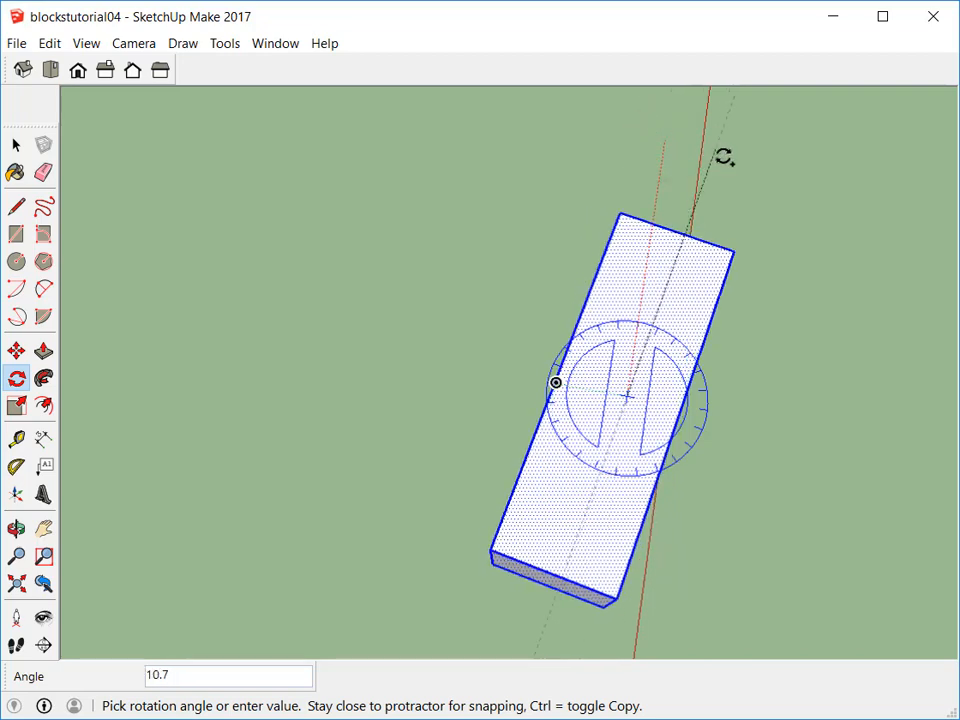
pyautogui.write('90')
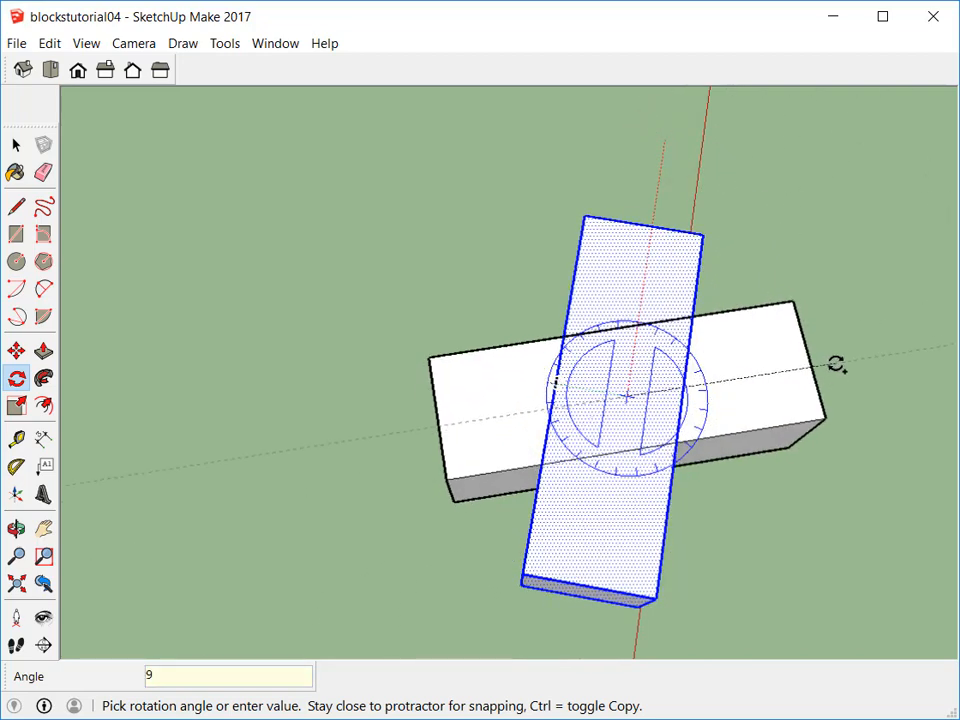
pyautogui.press('Return')
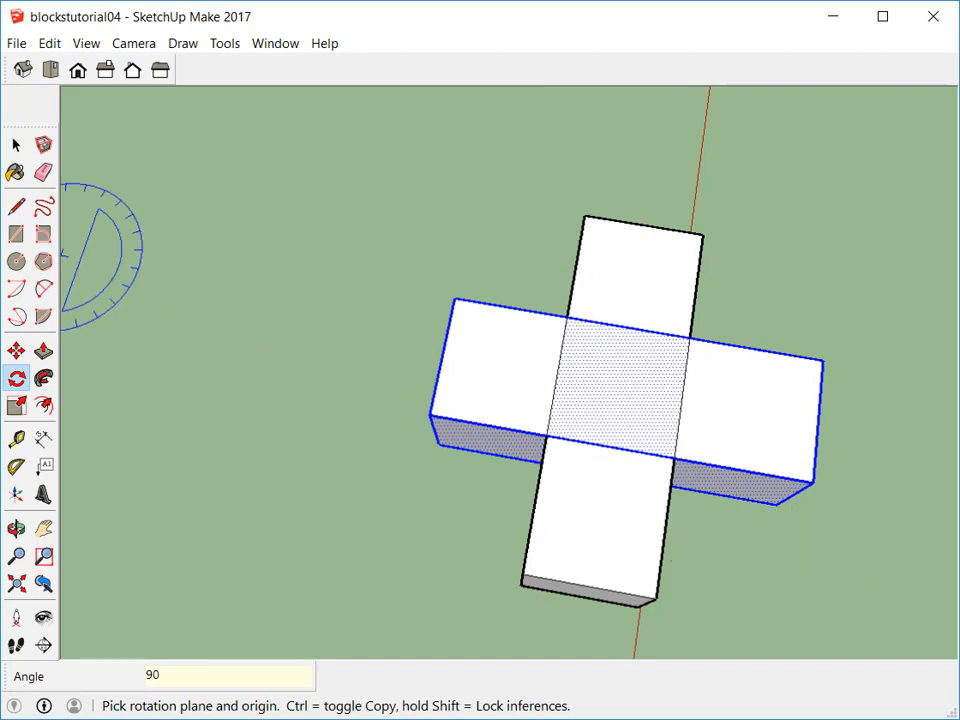
# Rotate a copy of the whole flat cross about the centre of its front end face, adding a vertical bar
pyautogui.click(15, 145)
pyautogui.press('o')
pyautogui.moveTo(694, 429); pyautogui.dragTo(674, 260)
pyautogui.moveTo(674, 260); pyautogui.dragTo(662, 504, button='middle')
pyautogui.click(15, 145)
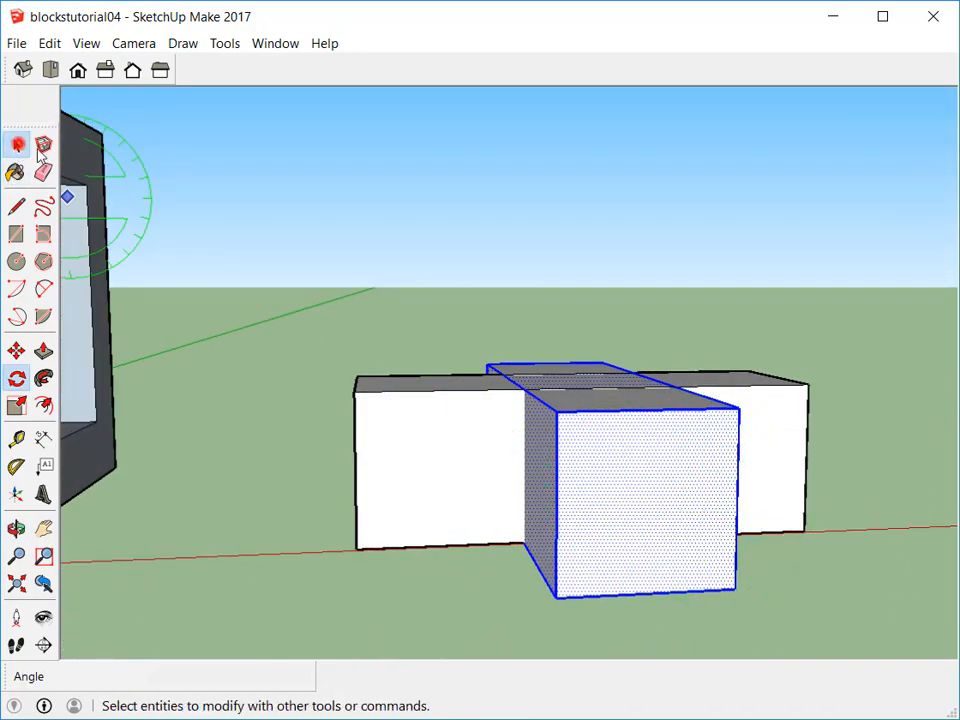
pyautogui.moveTo(286, 266); pyautogui.dragTo(881, 650)
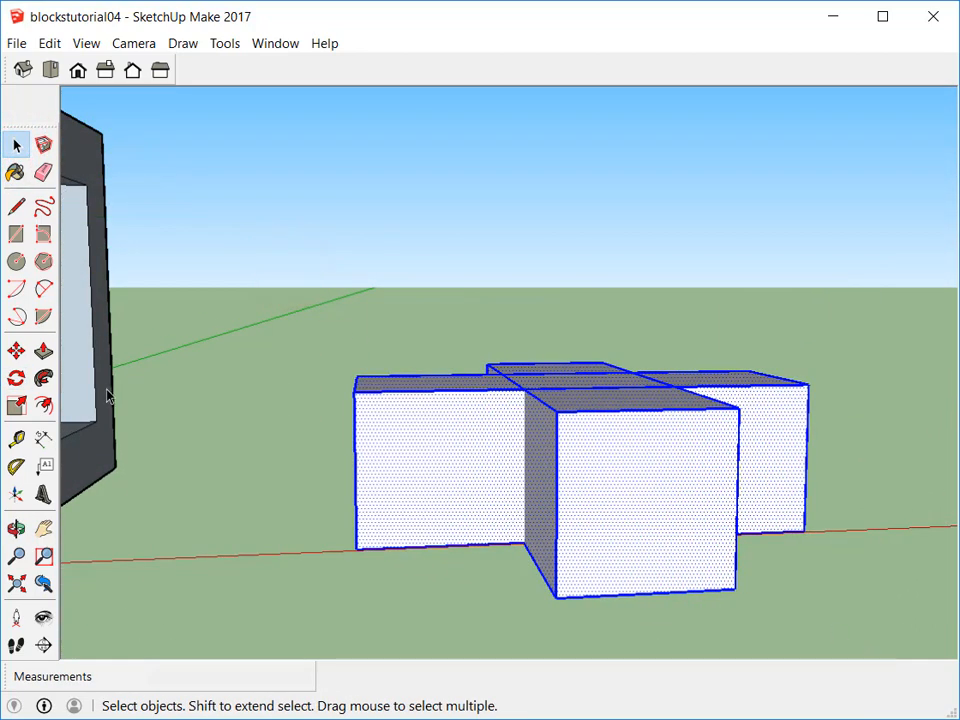
pyautogui.click(20, 380)
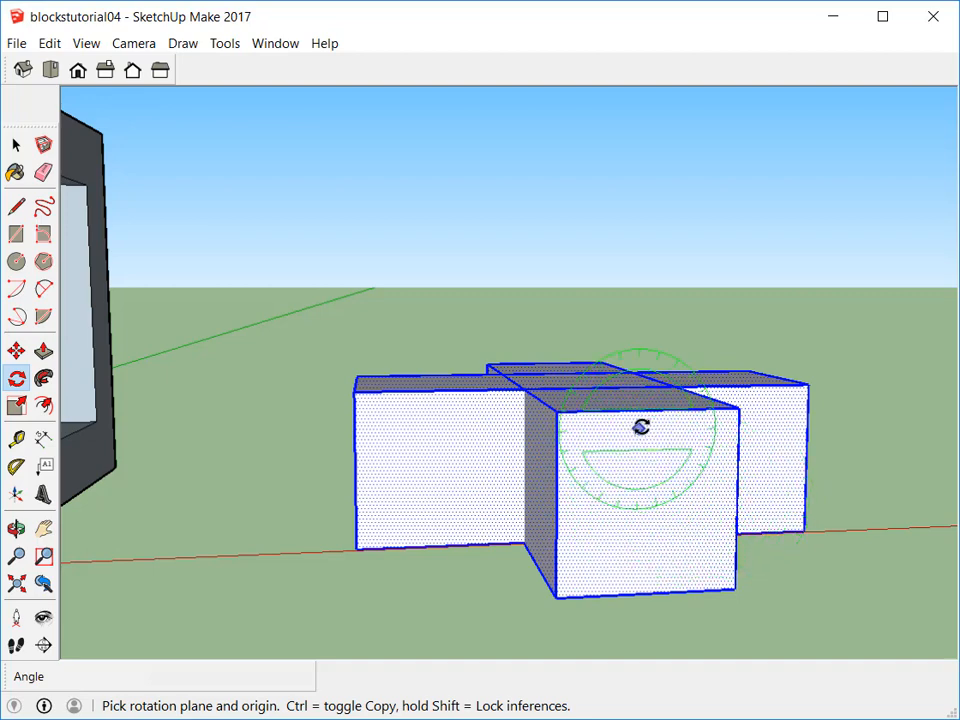
pyautogui.click(650, 503)
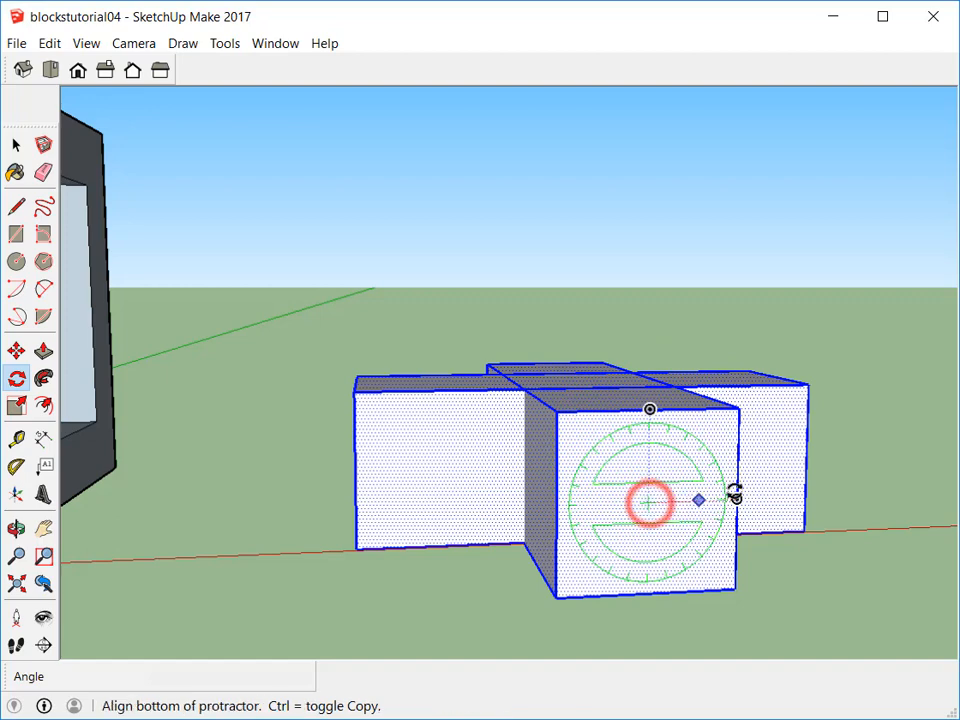
pyautogui.click(889, 480)
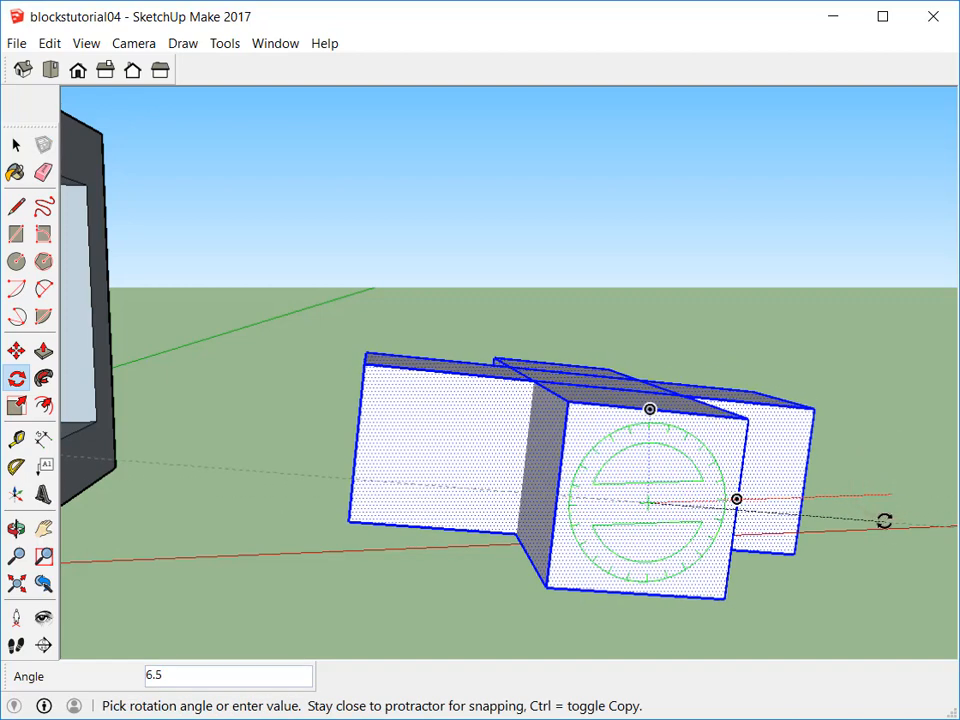
pyautogui.click(833, 600)
# Make the complete three-way cross into a component named temp, replacing the selection
pyautogui.scroll(-4, 620, 460)
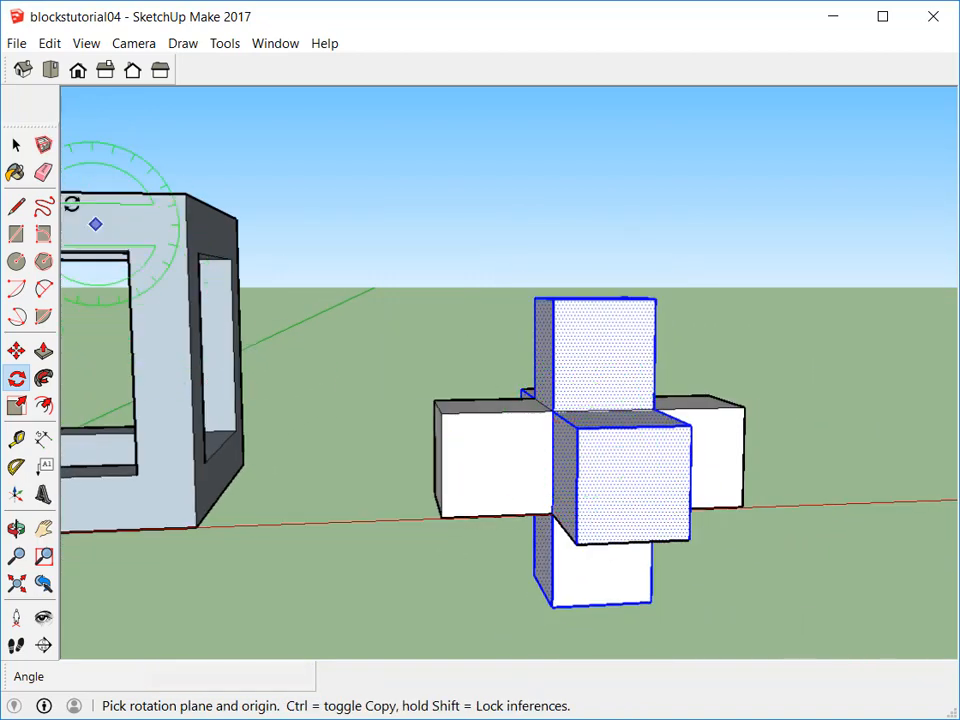
pyautogui.click(16, 145)
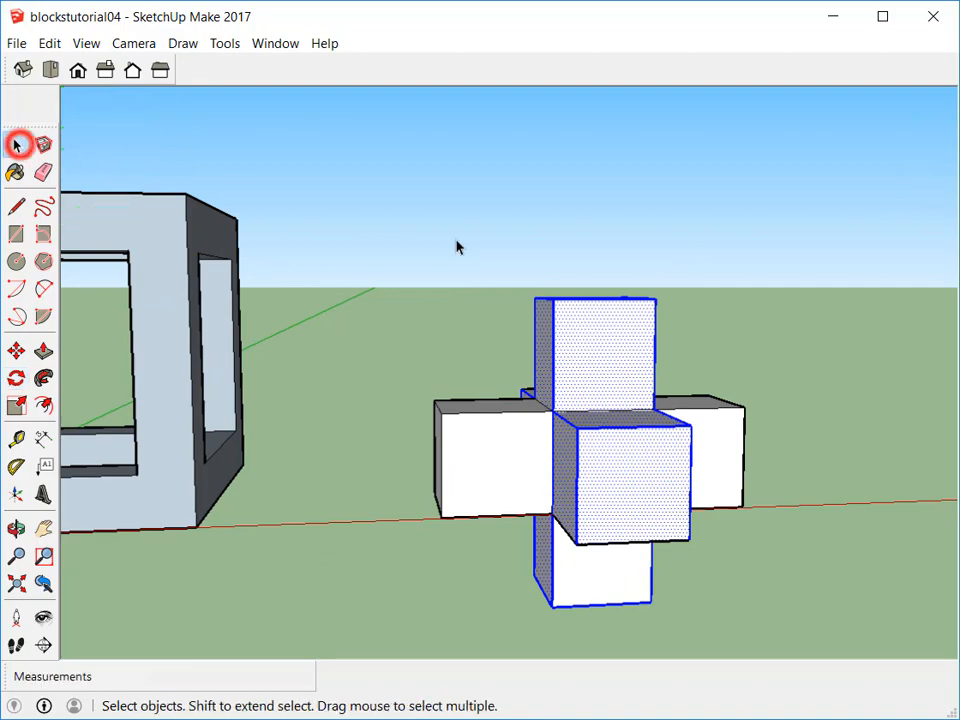
pyautogui.moveTo(549, 435); pyautogui.dragTo(533, 494, button='middle')
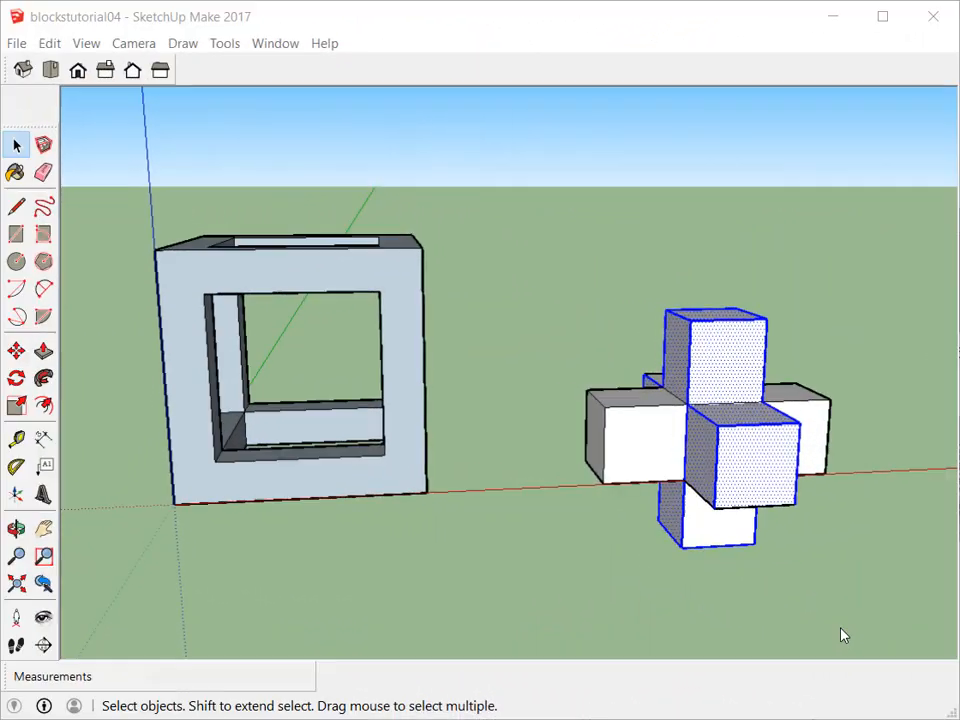
pyautogui.moveTo(543, 260); pyautogui.dragTo(888, 598)
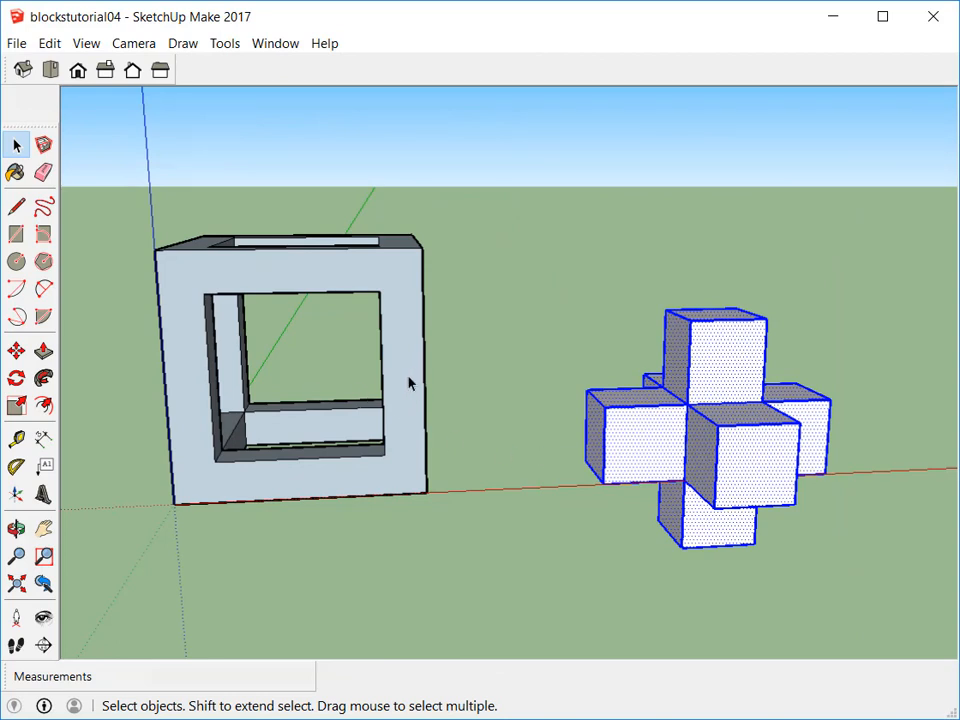
pyautogui.click(49, 43)
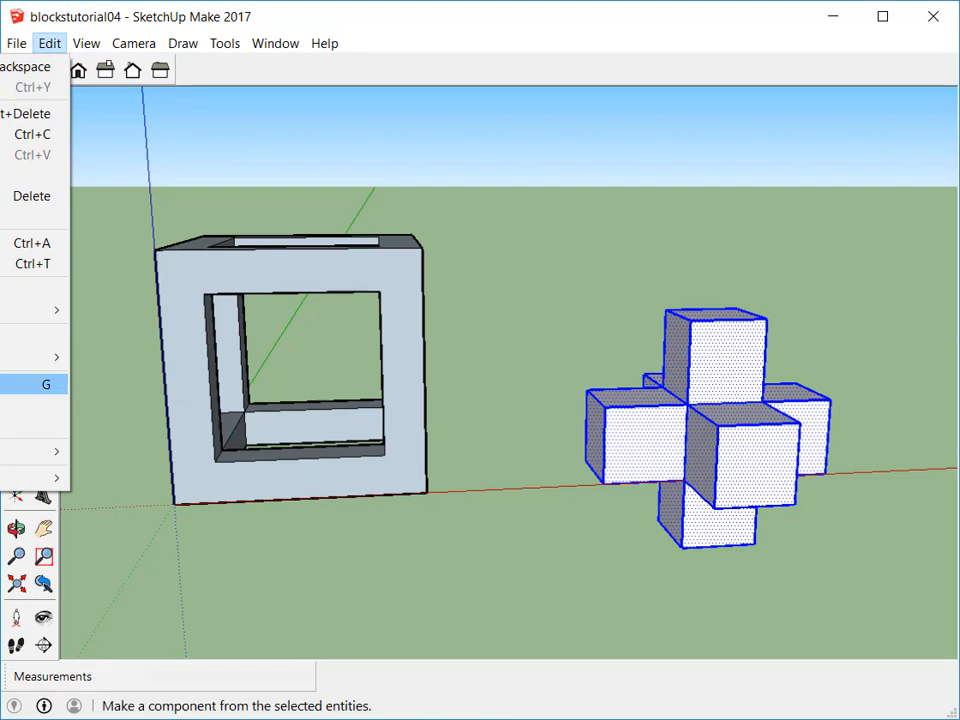
pyautogui.click(35, 384)
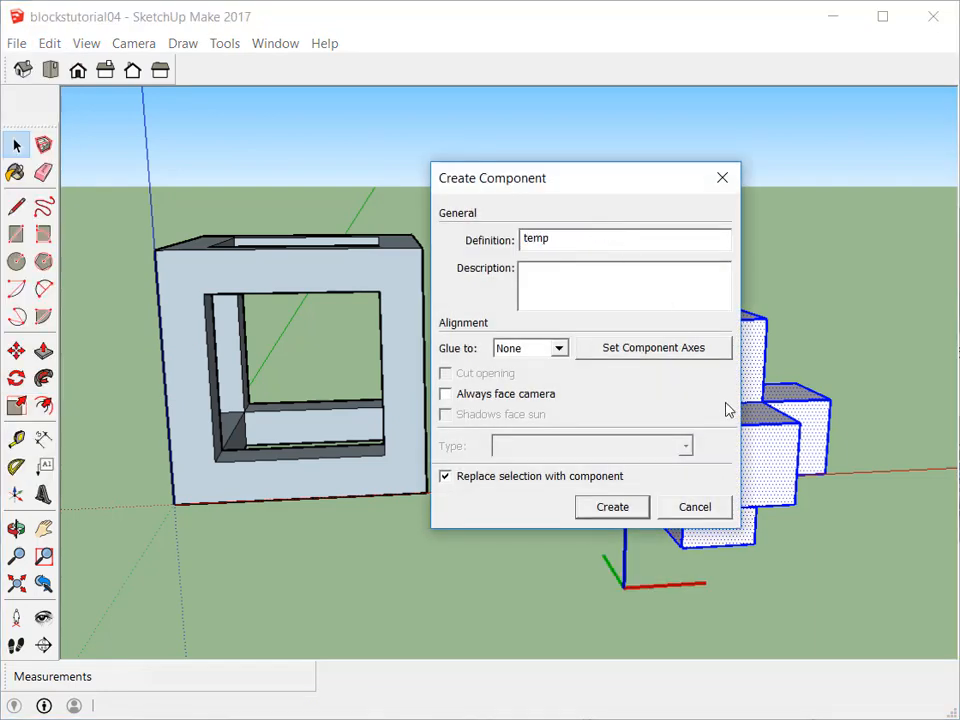
pyautogui.click(634, 510)
# Move the cross component by its front block's lower corner to the matching inner corner of the cube frame's front opening
pyautogui.moveTo(693, 507); pyautogui.dragTo(740, 483, button='middle')
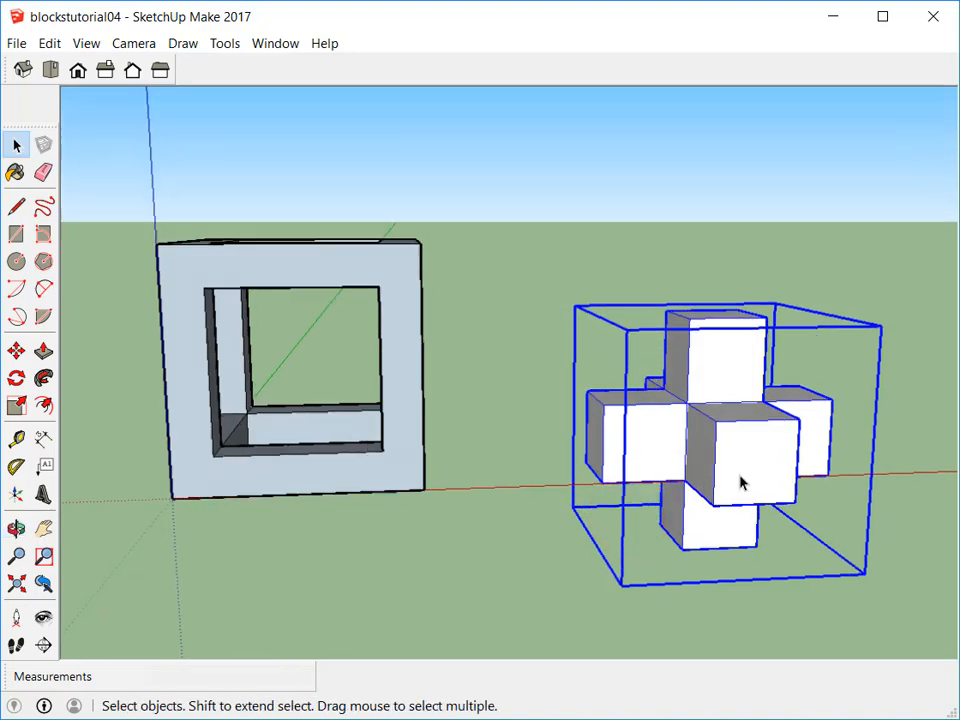
pyautogui.moveTo(687, 452); pyautogui.dragTo(677, 540, button='middle')
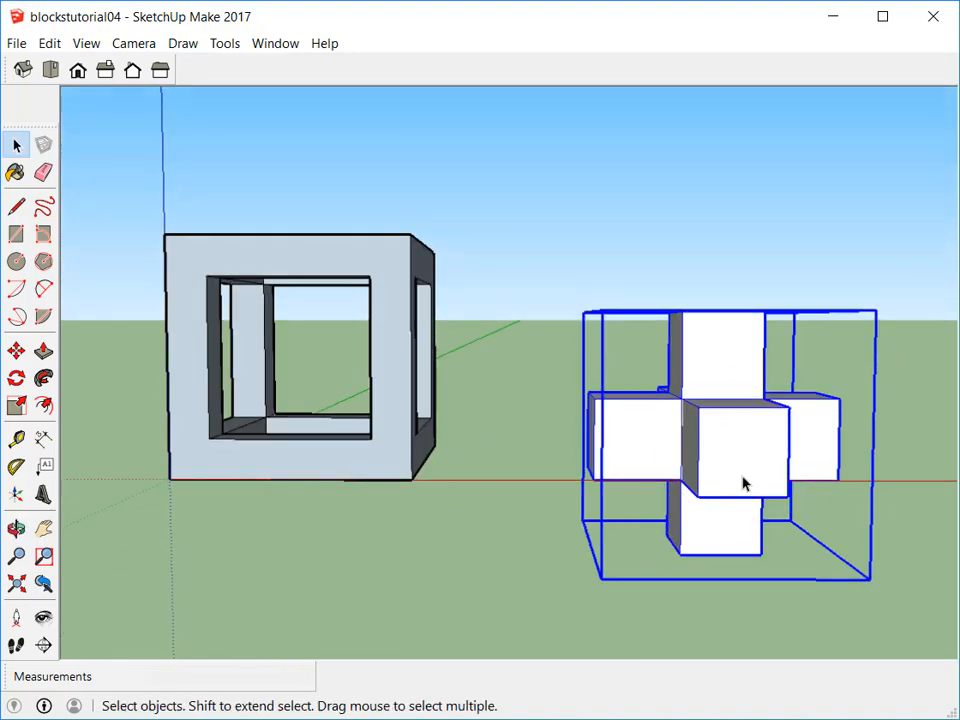
pyautogui.moveTo(743, 484); pyautogui.dragTo(536, 513, button='middle')
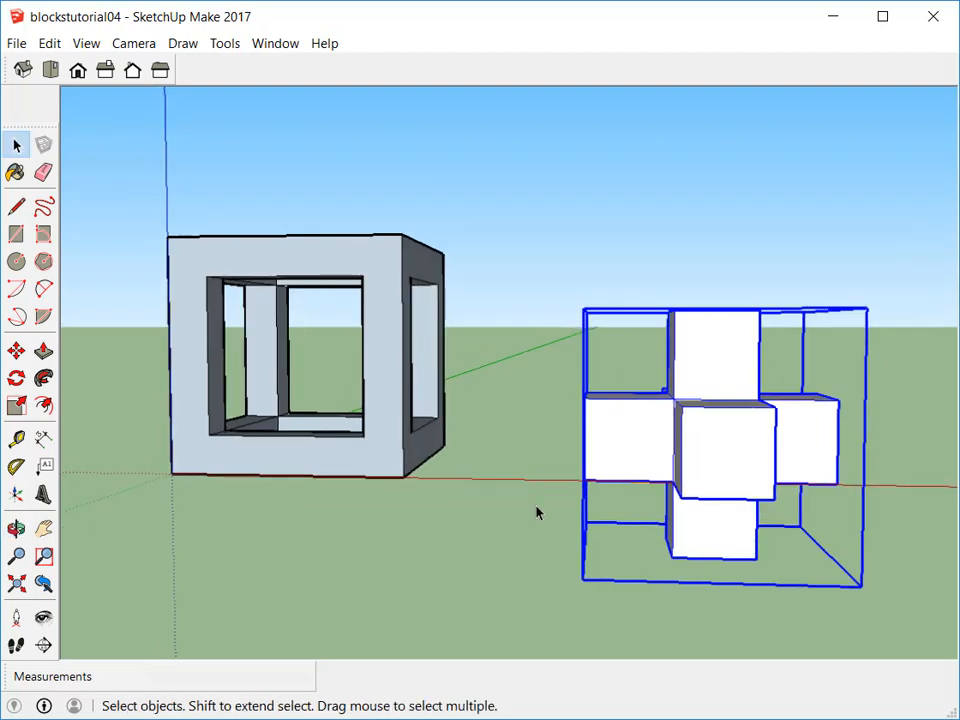
pyautogui.click(16, 350)
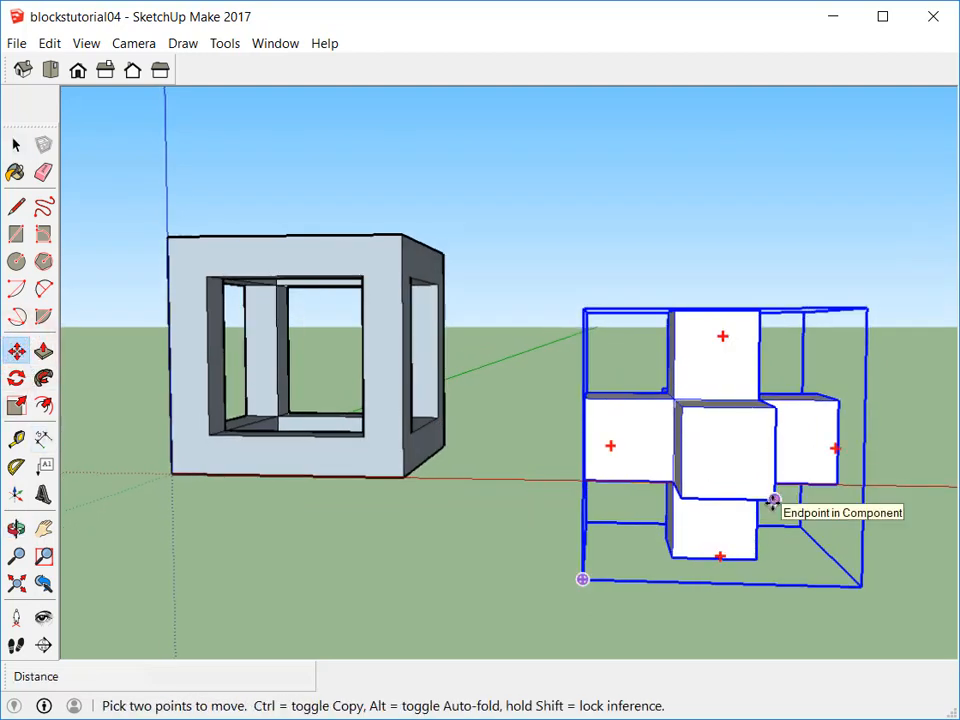
pyautogui.moveTo(773, 500); pyautogui.dragTo(741, 506, button='middle')
pyautogui.click(741, 507)
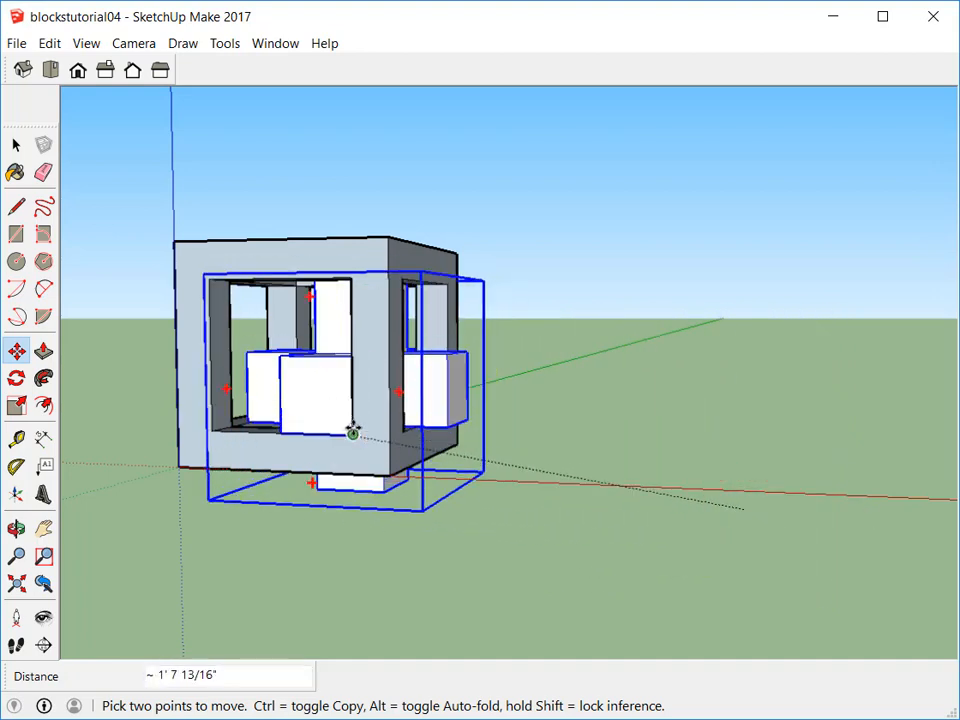
# Move the cross component up 2" and 2" along the red axis toward the origin to centre it in the front opening
pyautogui.moveTo(431, 440); pyautogui.dragTo(489, 449, button='middle')
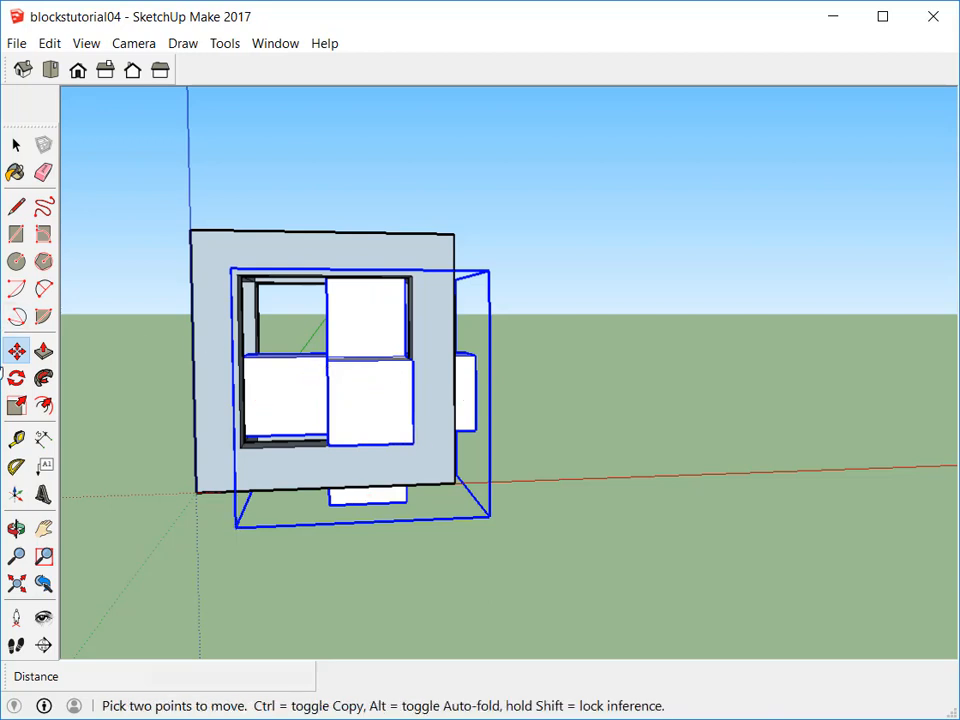
pyautogui.click(16, 350)
pyautogui.click(413, 444)
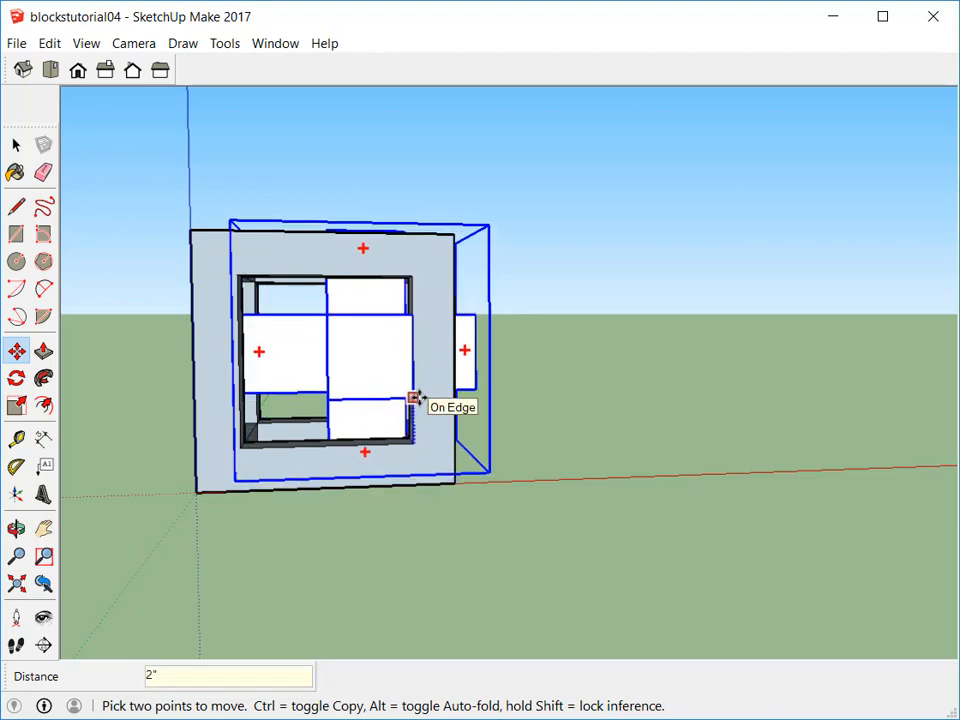
pyautogui.click(414, 398)
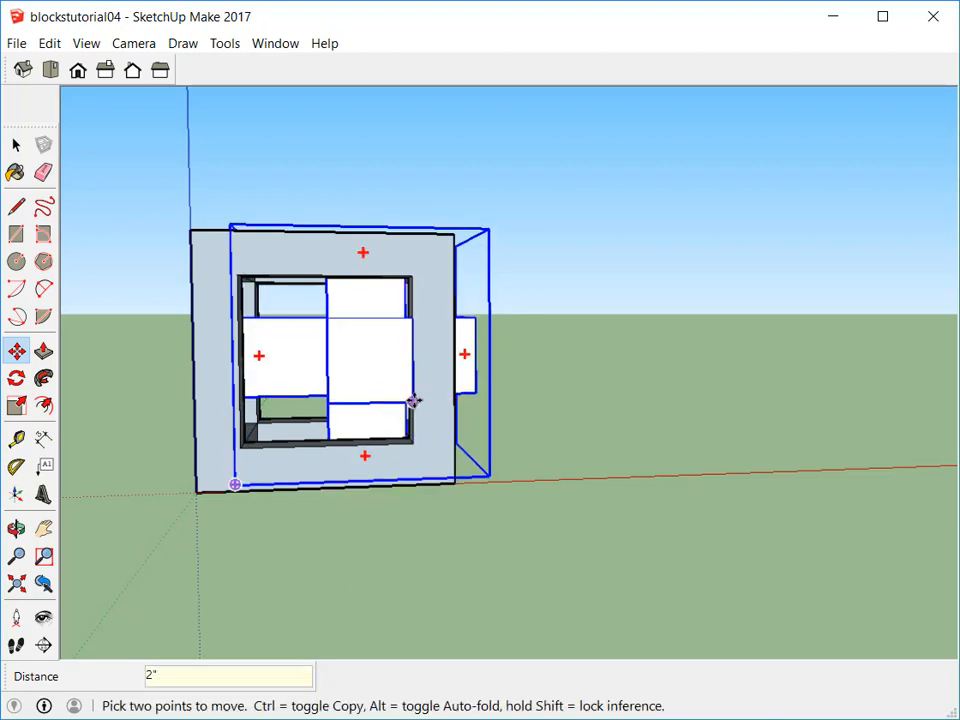
pyautogui.click(412, 398)
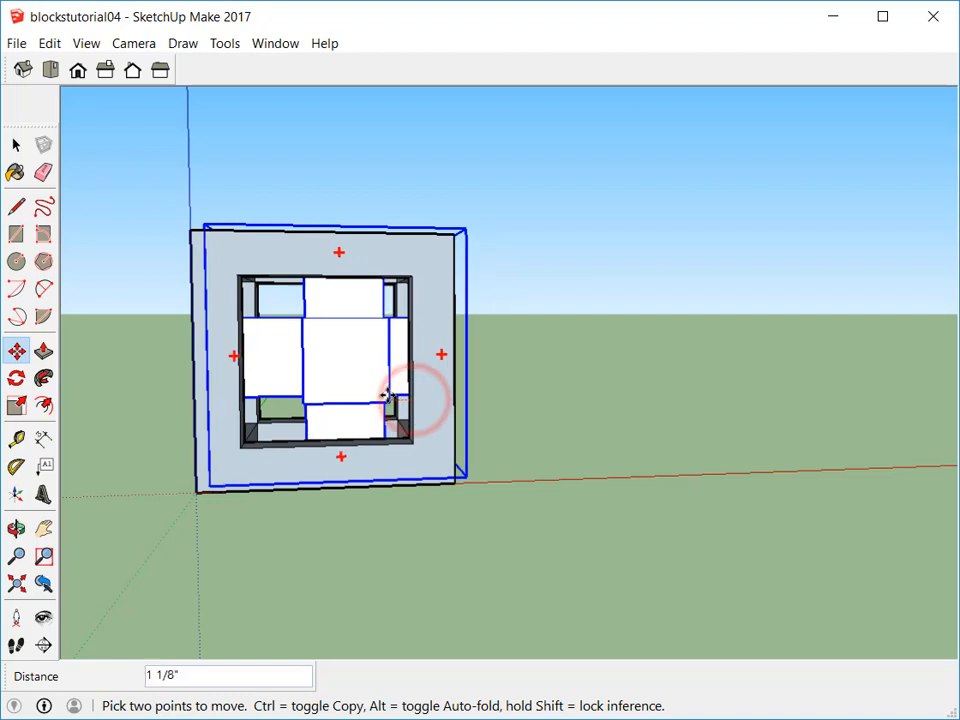
pyautogui.write('2')
pyautogui.press('Return')
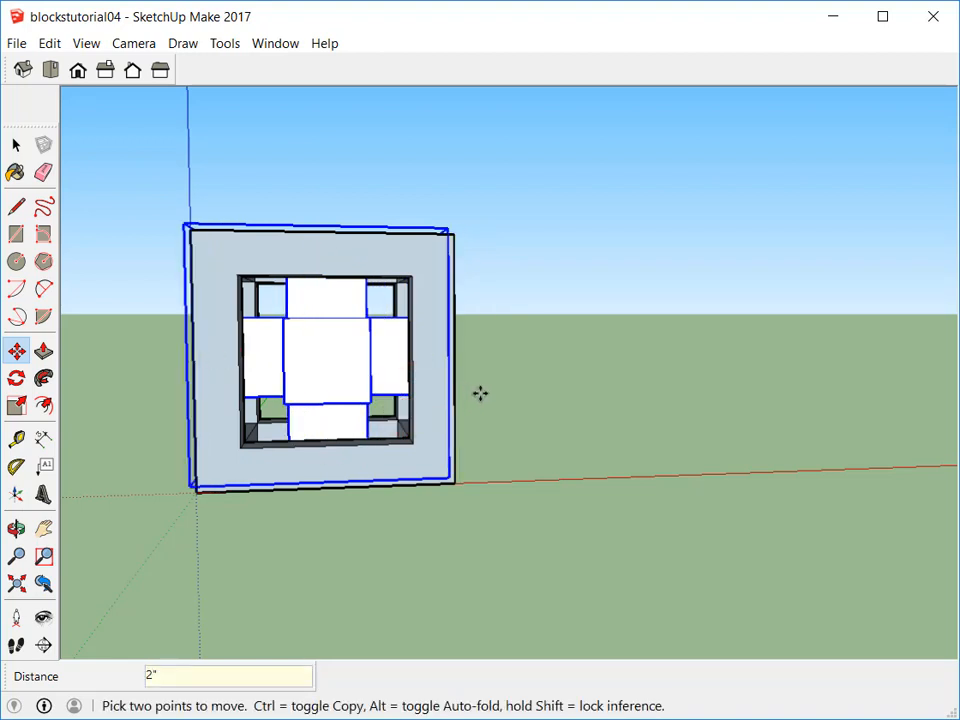
# Explode the cross component inside the cube frame back into loose geometry
pyautogui.moveTo(483, 398); pyautogui.dragTo(326, 305, button='middle')
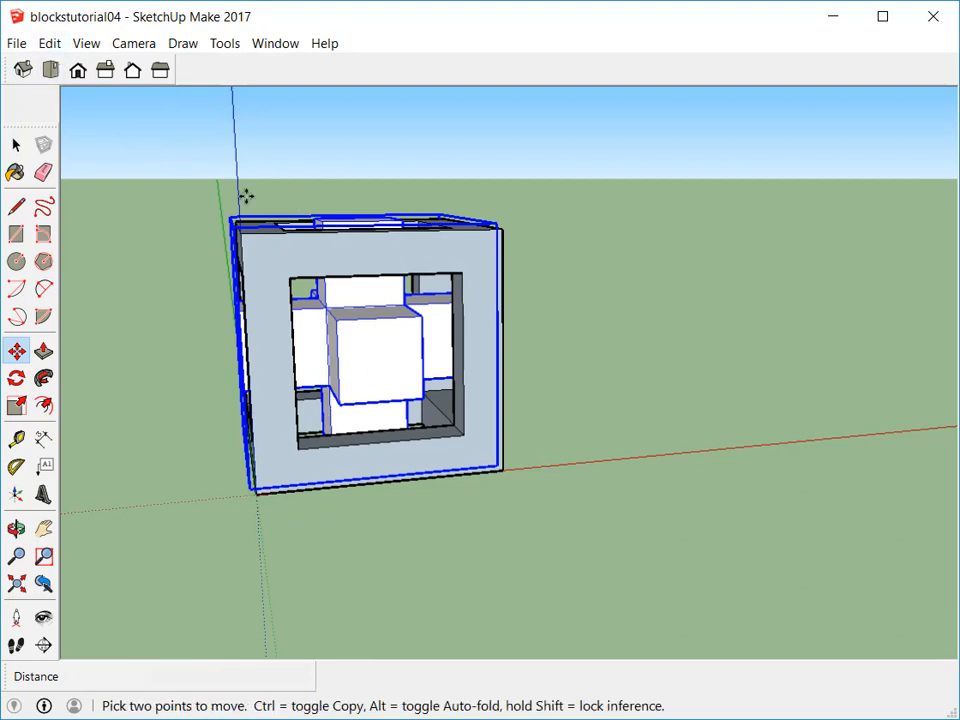
pyautogui.click(50, 45)
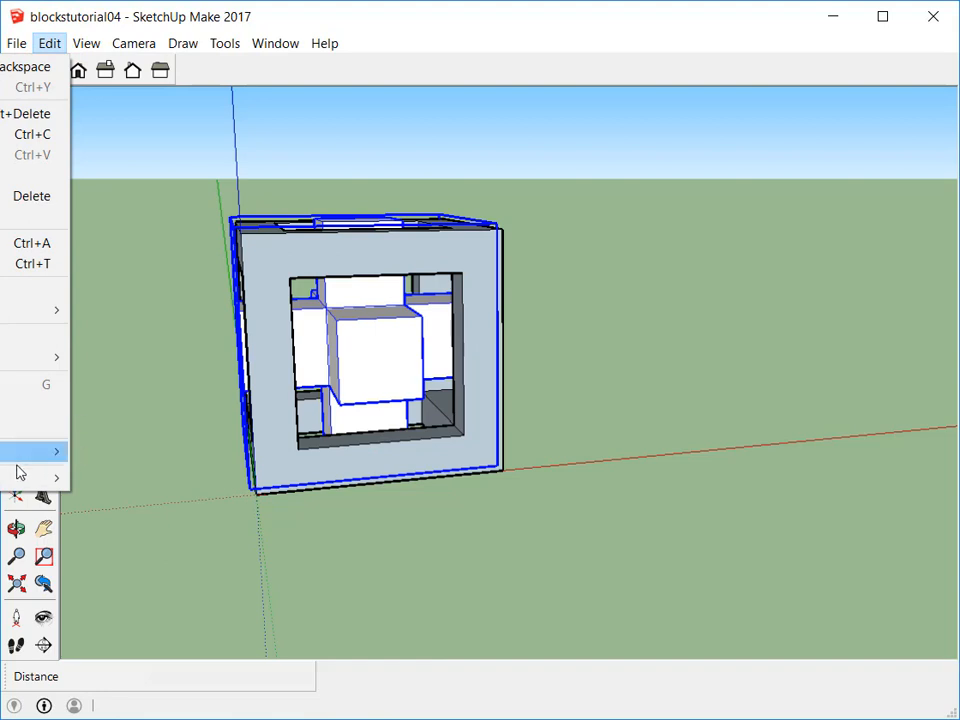
pyautogui.moveTo(12, 476)
pyautogui.click(110, 519)
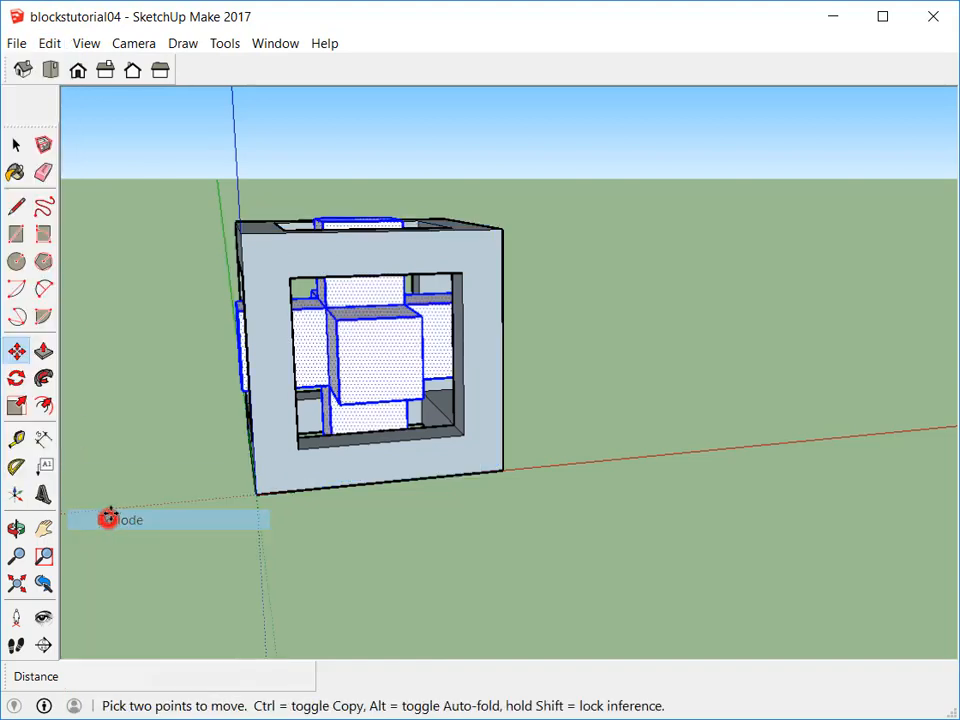
pyautogui.click(141, 229)
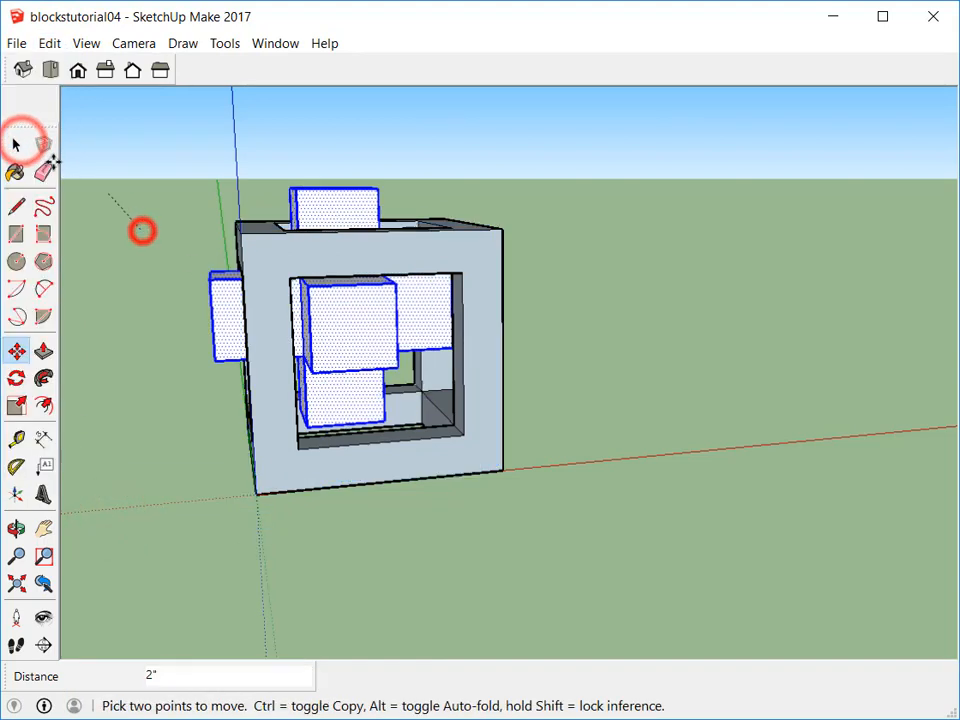
pyautogui.press('Escape')
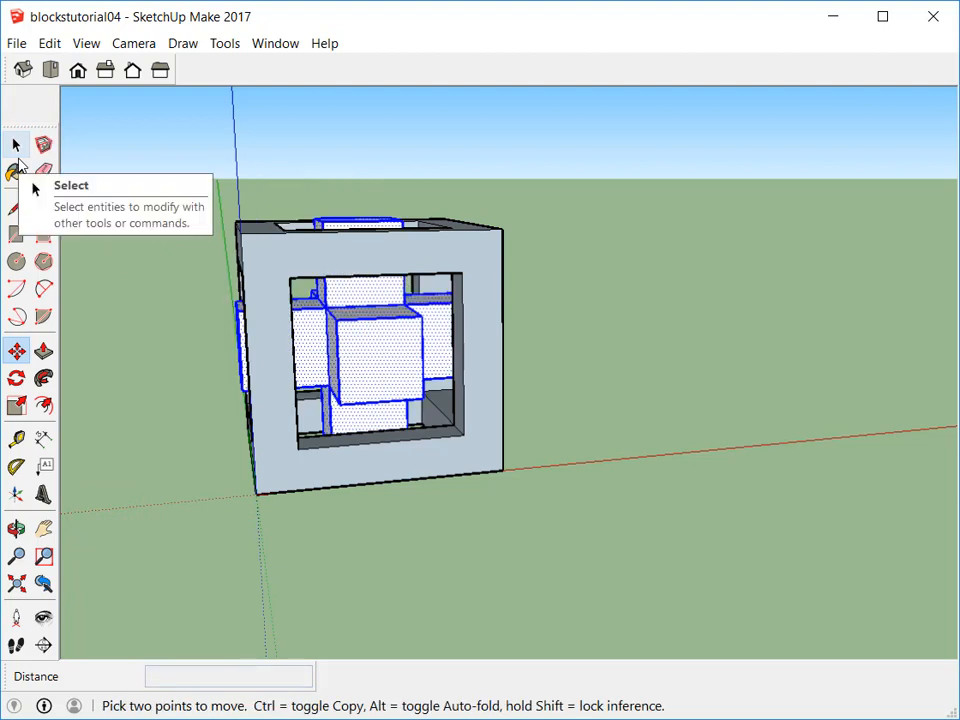
pyautogui.click(16, 145)
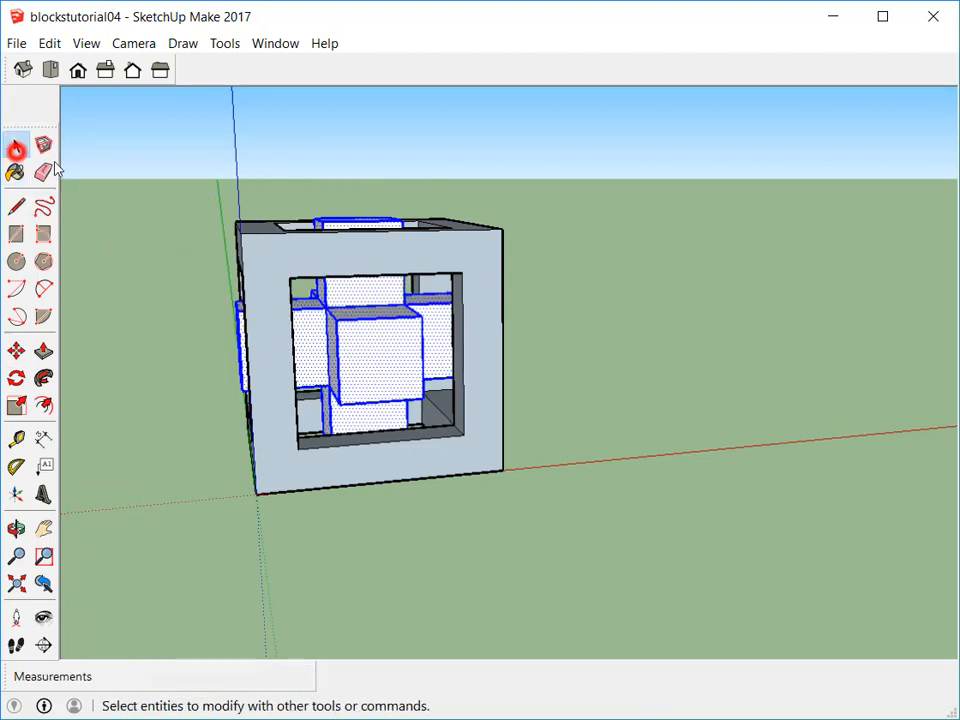
pyautogui.click(144, 230)
# Try to make the whole cube frame and inner cross into a single component named cube
pyautogui.moveTo(176, 171); pyautogui.dragTo(553, 548)
pyautogui.click(49, 43)
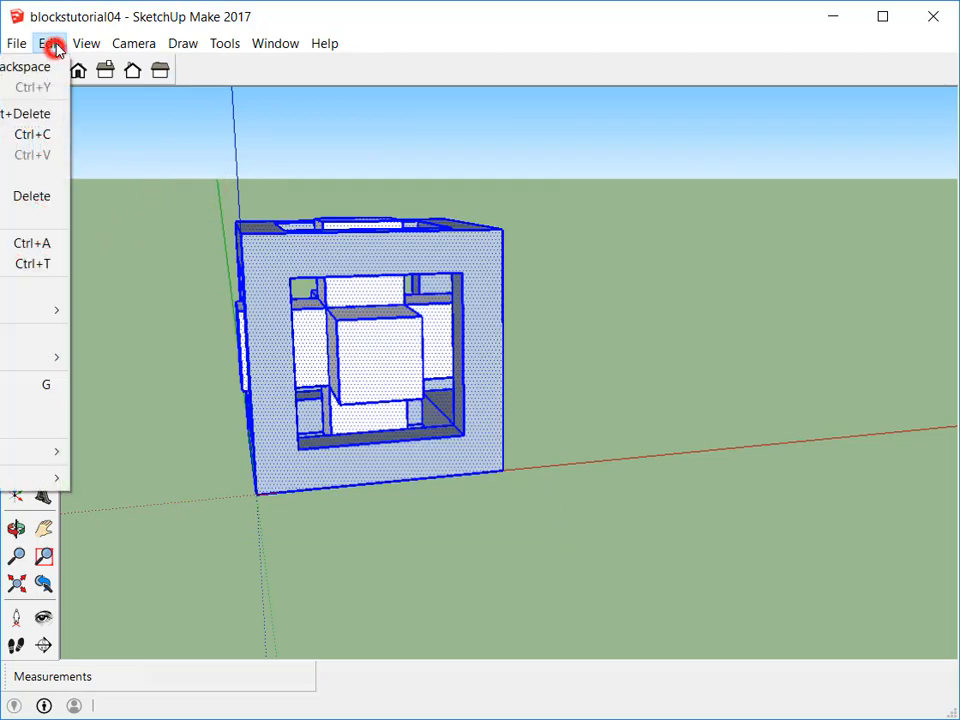
pyautogui.click(35, 384)
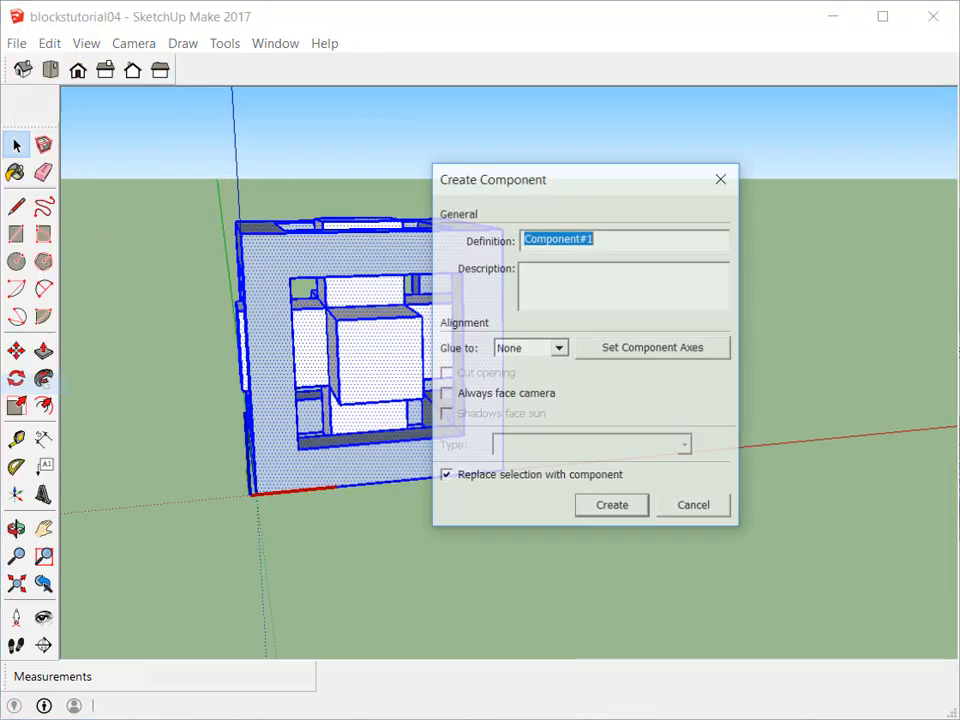
pyautogui.write('cube')
pyautogui.press('Return')
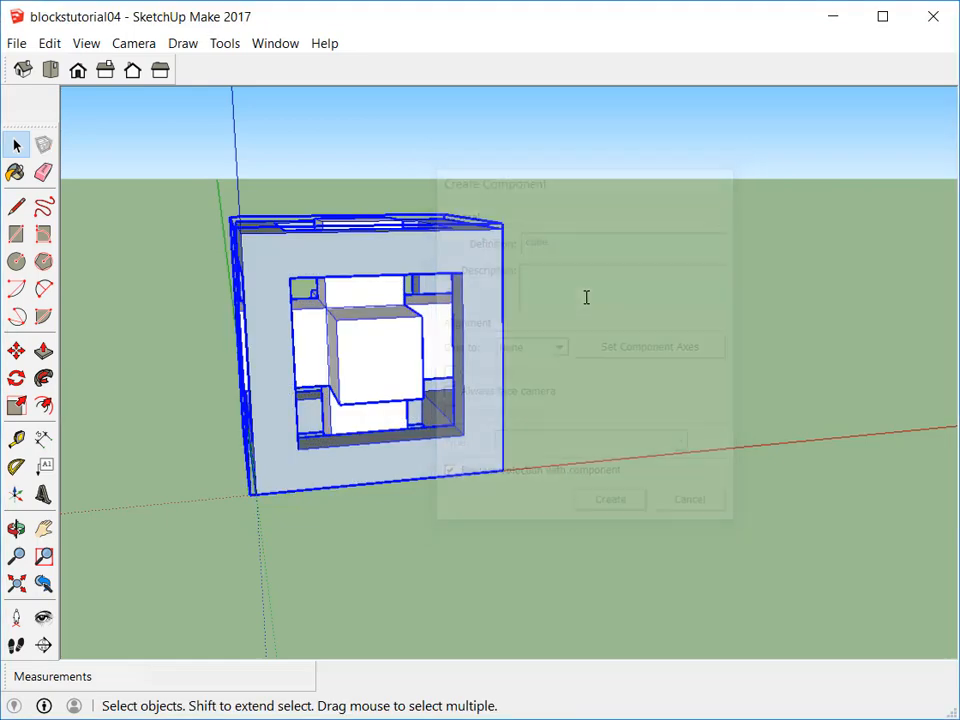
pyautogui.moveTo(596, 392); pyautogui.dragTo(624, 452, button='middle')
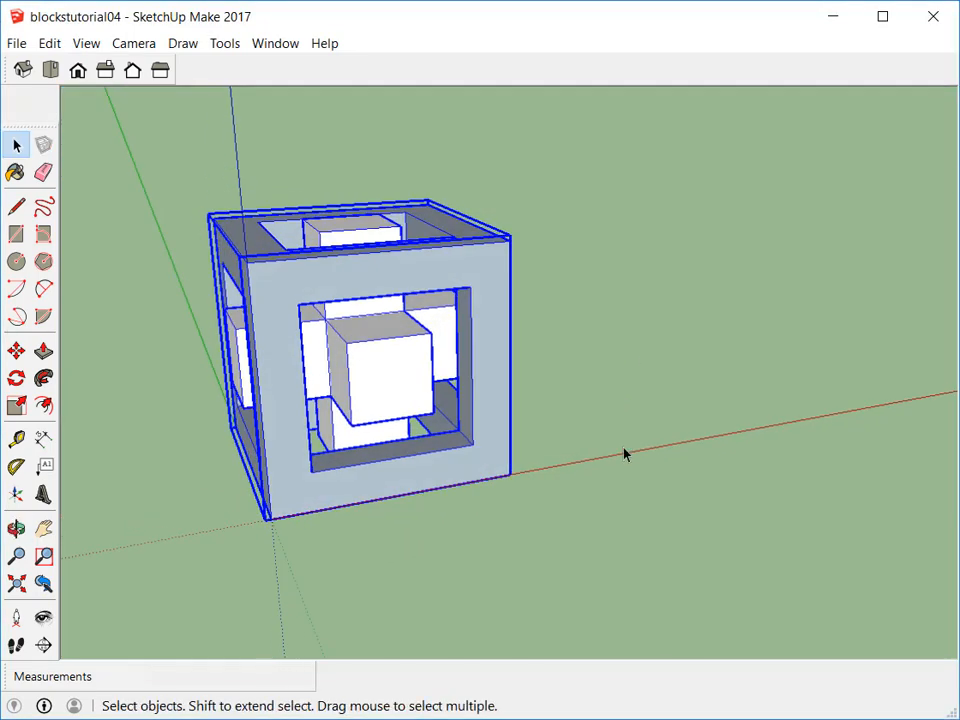
pyautogui.click(624, 453)
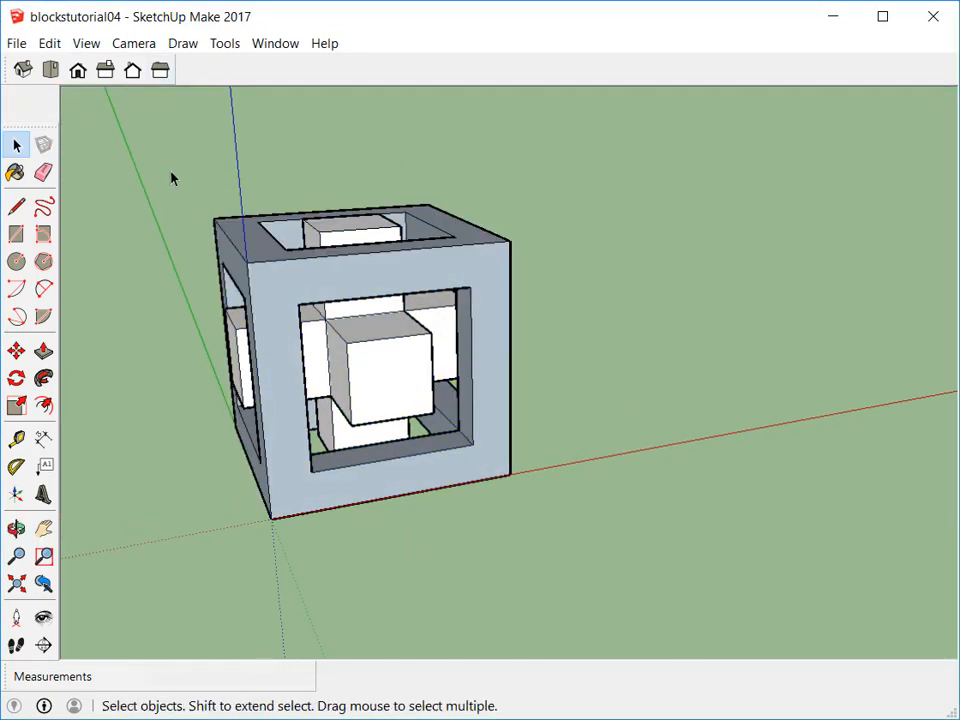
# Paint the entire cube frame and inner cross with the light lavender material Color I01
pyautogui.moveTo(168, 180); pyautogui.dragTo(559, 556)
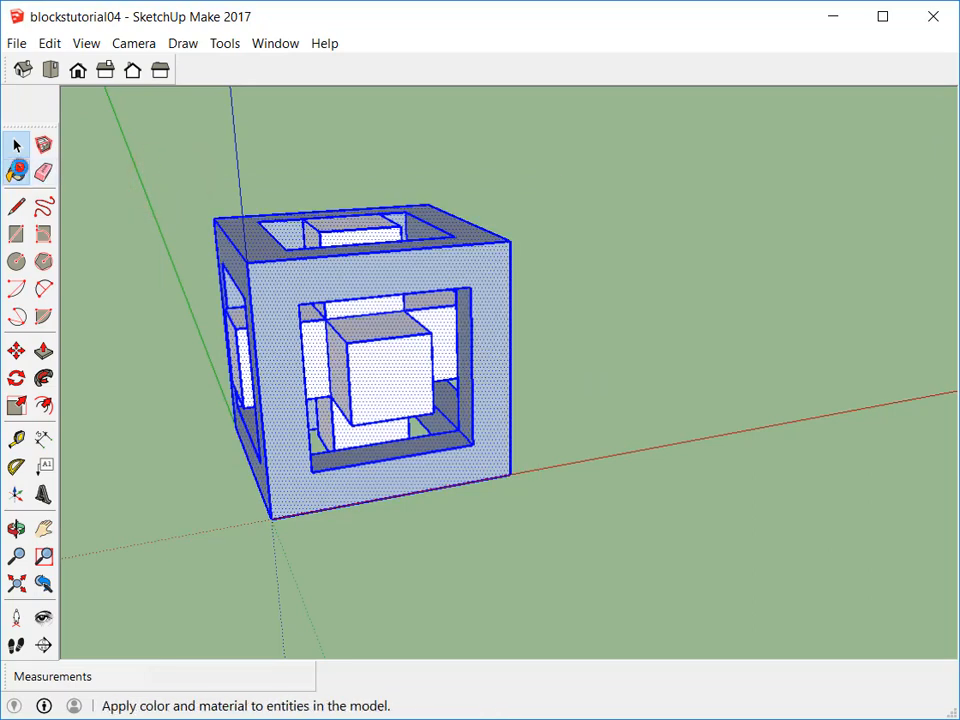
pyautogui.click(15, 172)
pyautogui.click(896, 418)
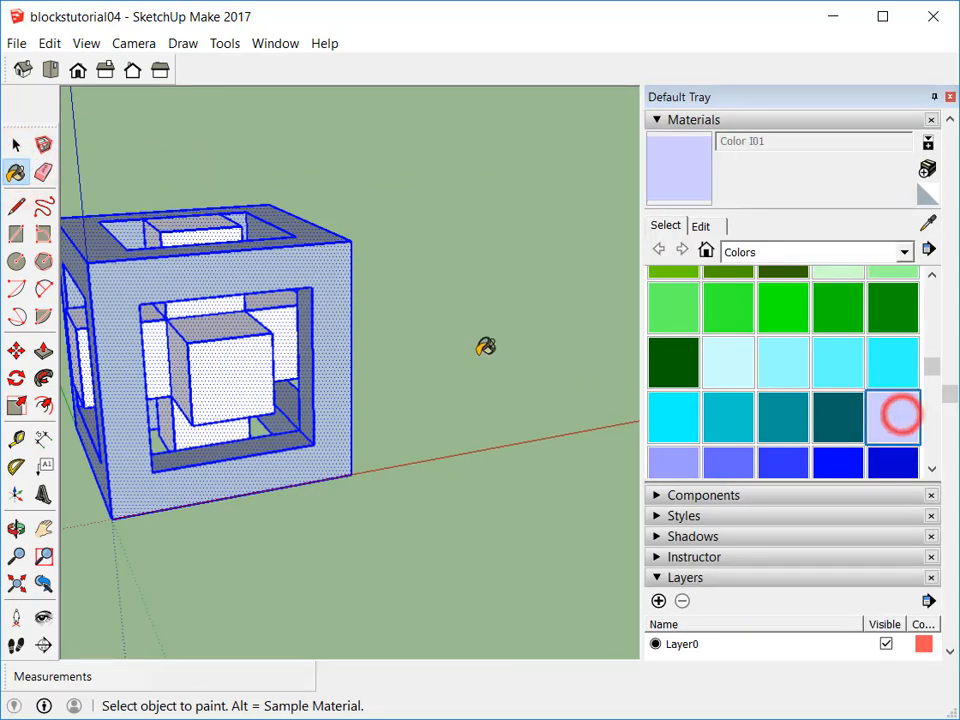
pyautogui.click(334, 315)
# Examine the painted block from several sides and check whether its faces and edges are still loose geometry
pyautogui.moveTo(336, 316)
pyautogui.mouseDown(button='middle')
pyautogui.moveTo(340, 336)
pyautogui.moveTo(281, 369)
pyautogui.moveTo(369, 379)
pyautogui.moveTo(539, 360)
pyautogui.moveTo(489, 373)
pyautogui.moveTo(530, 345)
pyautogui.mouseUp(button='middle')
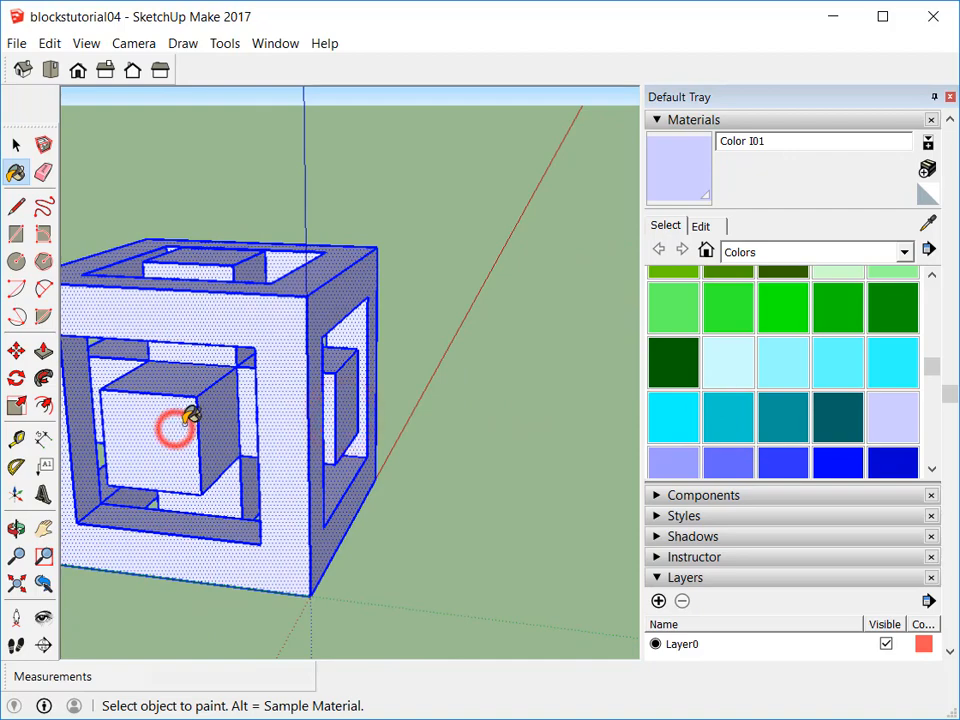
pyautogui.moveTo(190, 415); pyautogui.dragTo(229, 323, button='middle')
pyautogui.click(17, 145)
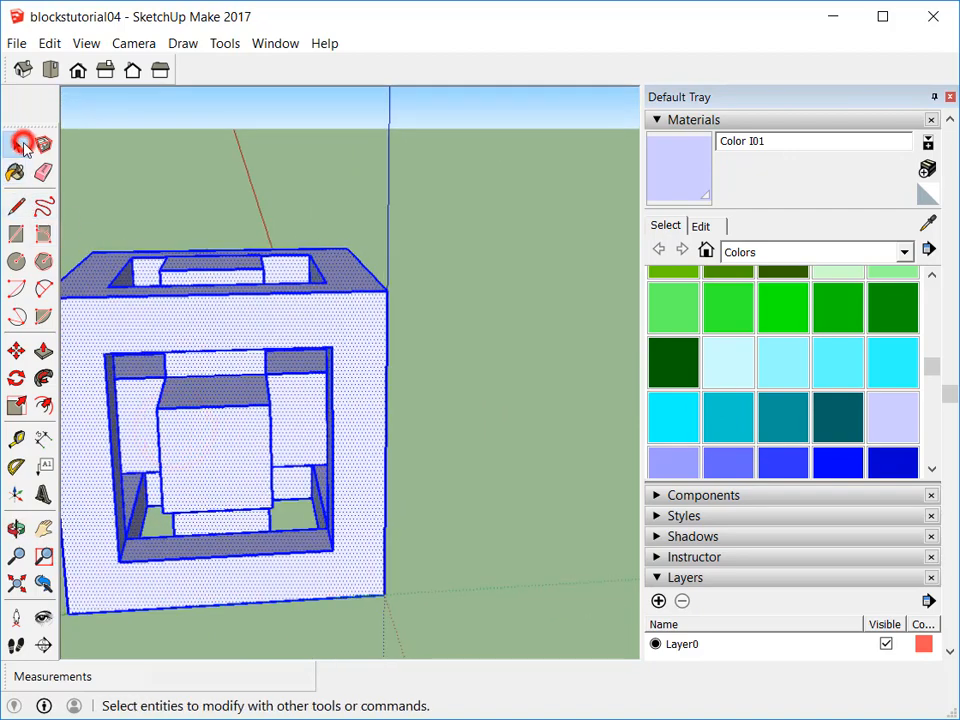
pyautogui.click(243, 402)
pyautogui.moveTo(255, 443); pyautogui.dragTo(565, 400, button='middle')
pyautogui.scroll(-2, 281, 331)
pyautogui.moveTo(281, 331); pyautogui.dragTo(350, 450, button='middle')
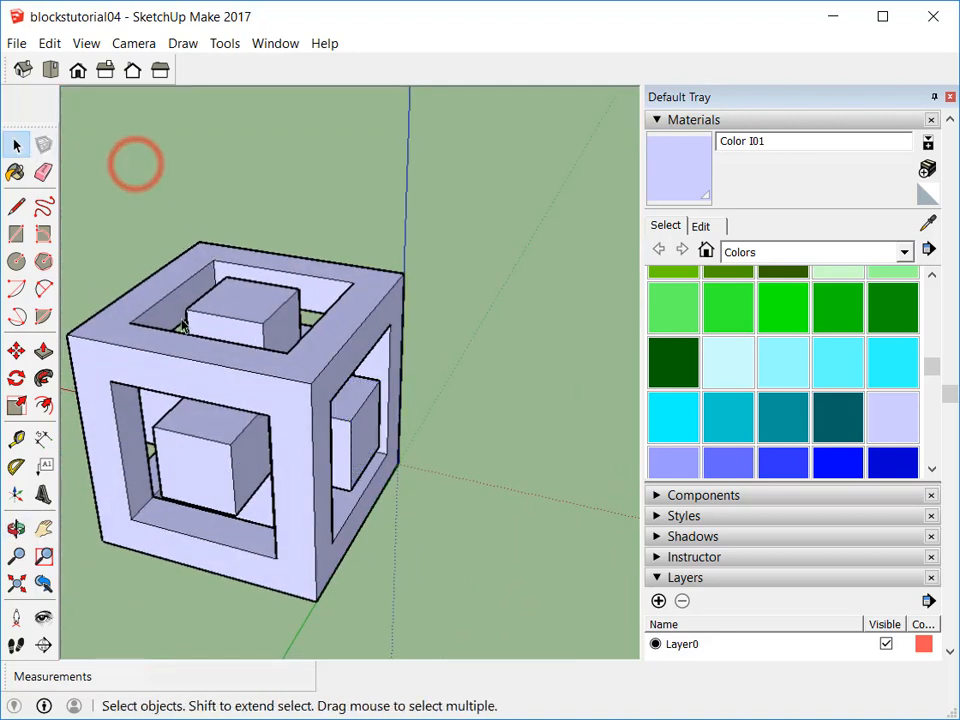
pyautogui.click(162, 303)
pyautogui.click(194, 362)
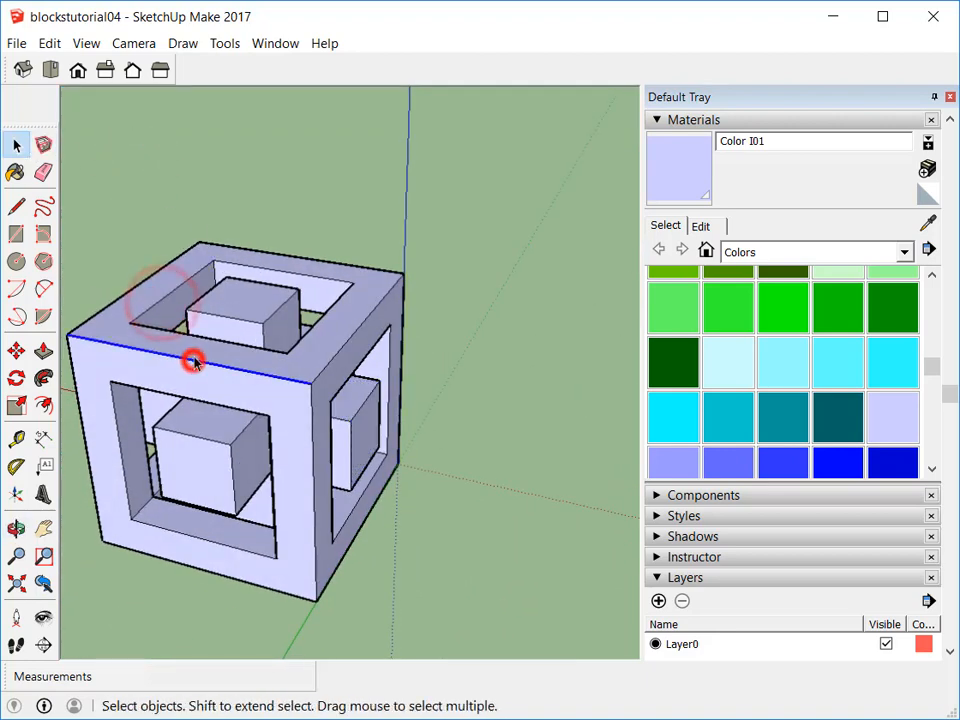
pyautogui.click(145, 209)
pyautogui.click(164, 198)
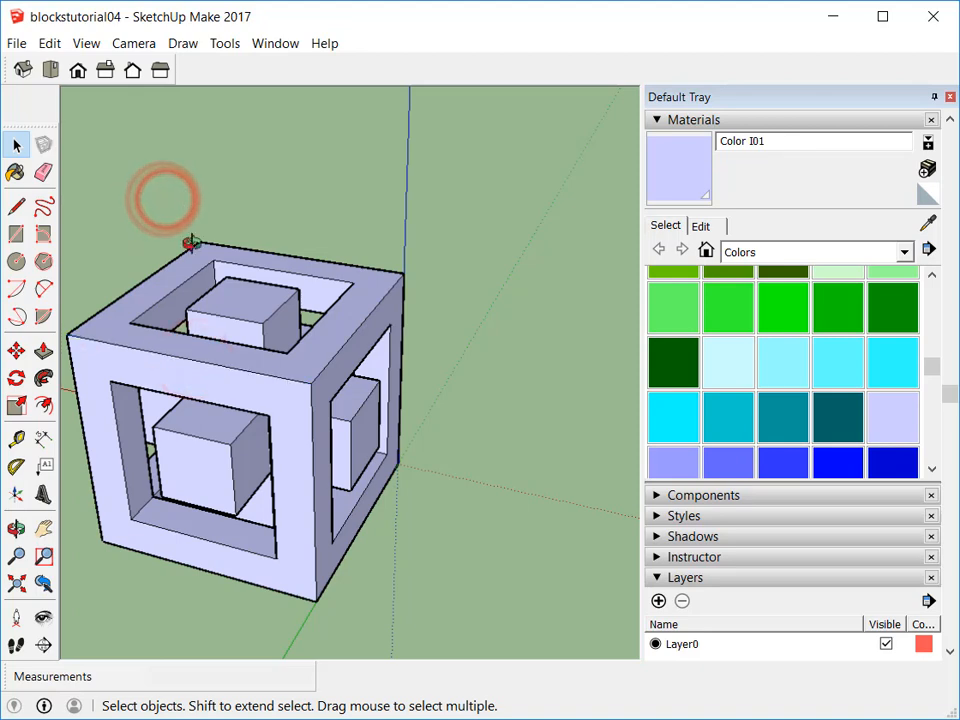
pyautogui.moveTo(192, 243); pyautogui.dragTo(418, 254, button='middle')
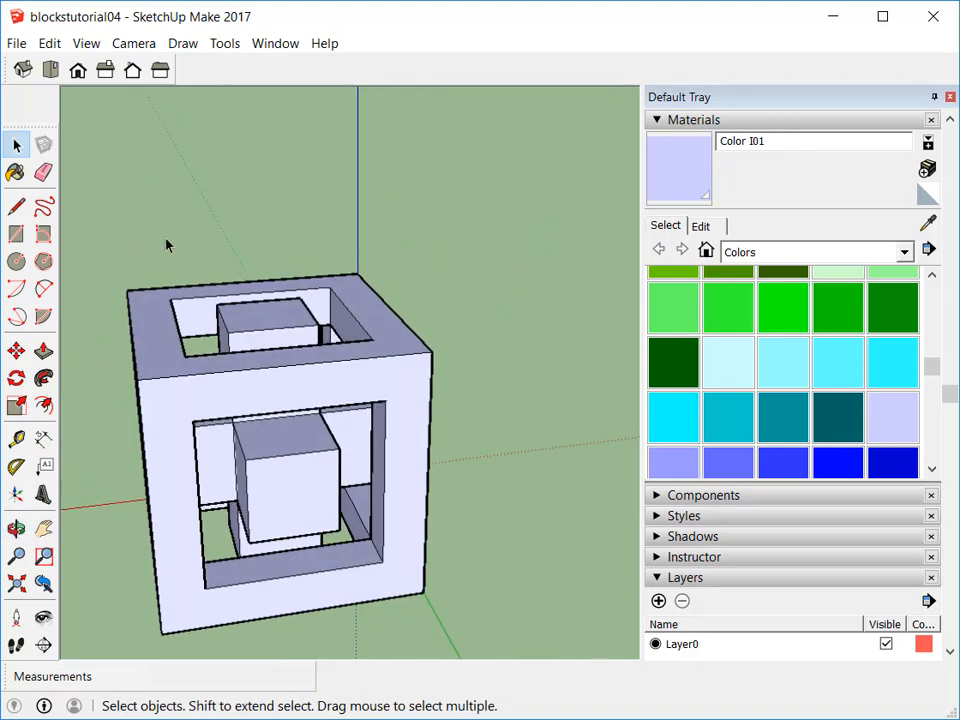
# Make the entire painted block into a component named blockk, replacing the selection
pyautogui.moveTo(498, 597); pyautogui.dragTo(551, 656)
pyautogui.click(49, 43)
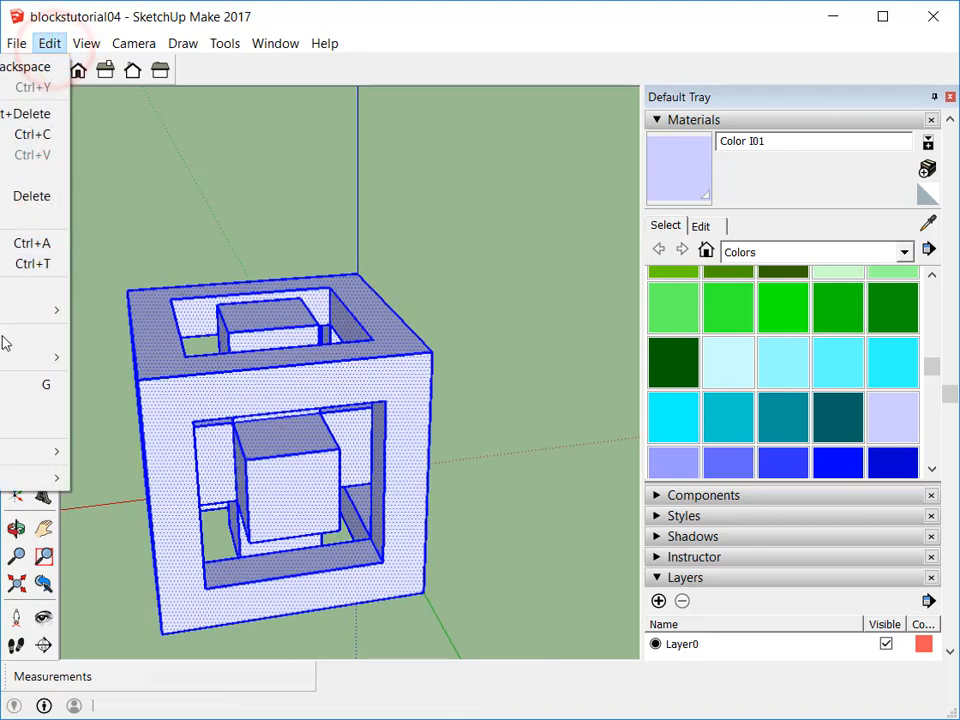
pyautogui.click(12, 388)
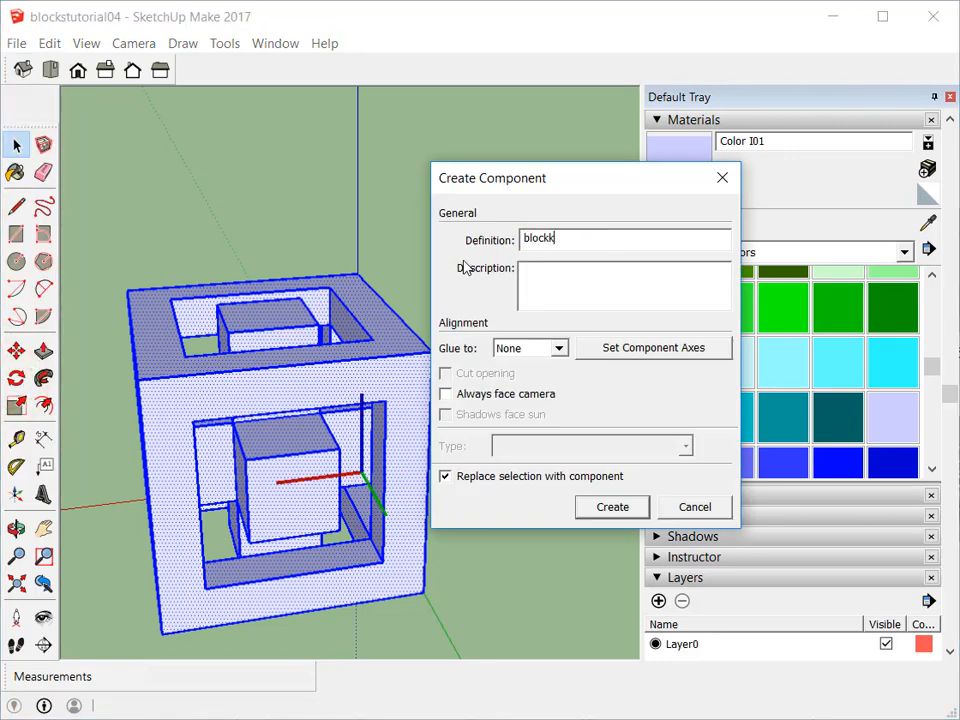
pyautogui.write('blockk')
pyautogui.press('Return')
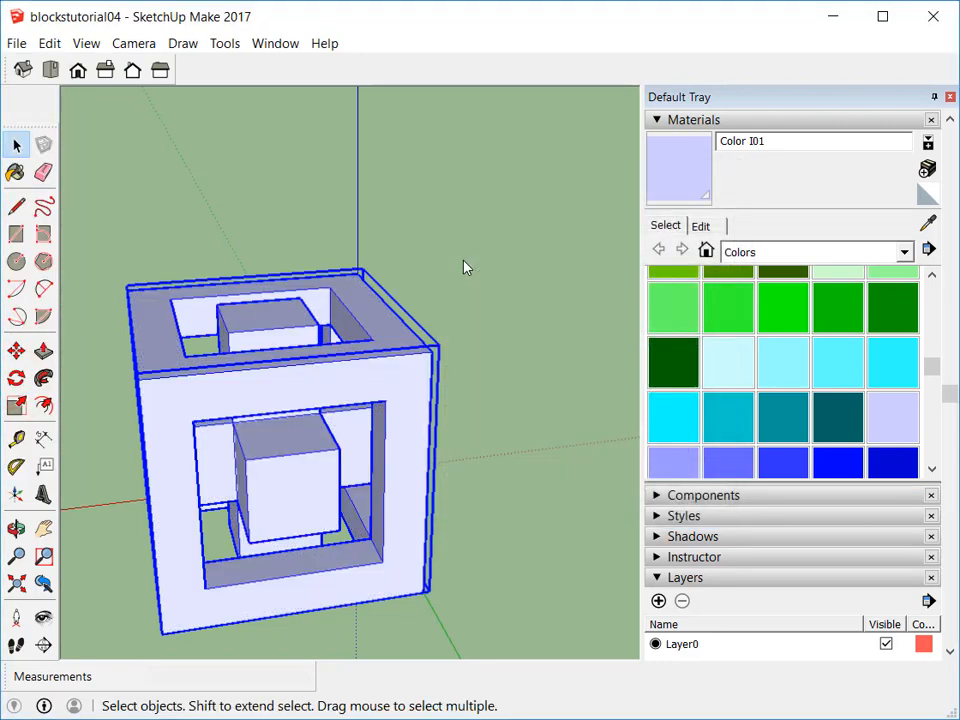
# Copy the painted block component 1'2" along the positive green axis, using its lower corner at the origin as base point
pyautogui.scroll(-4, 465, 266)
pyautogui.moveTo(449, 313); pyautogui.dragTo(162, 407, button='middle')
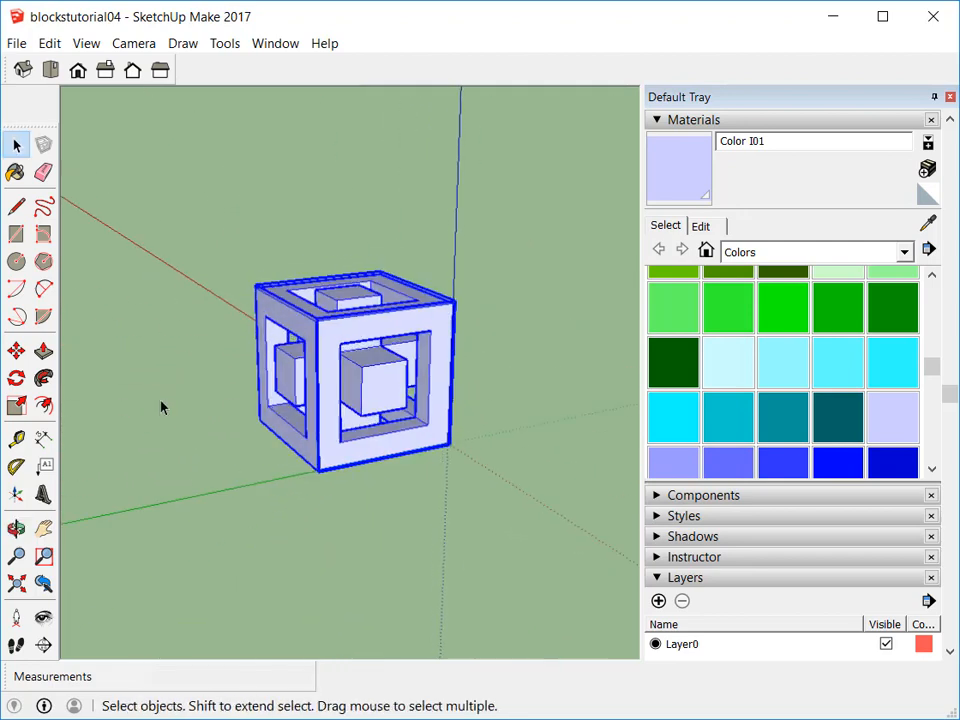
pyautogui.click(950, 97)
pyautogui.moveTo(628, 338); pyautogui.dragTo(561, 373, button='middle')
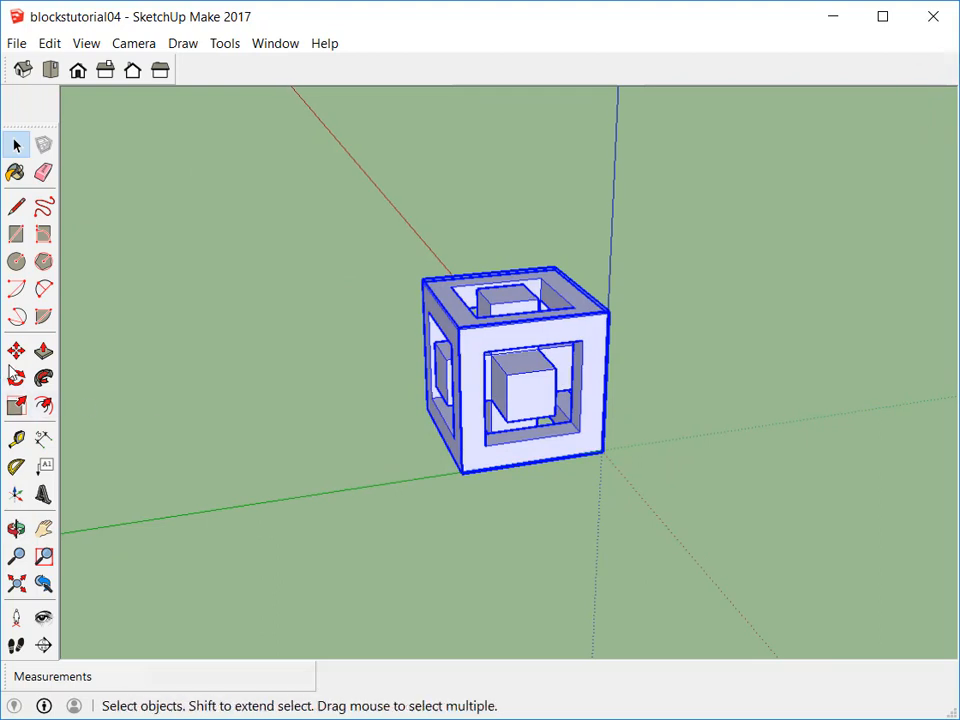
pyautogui.click(16, 354)
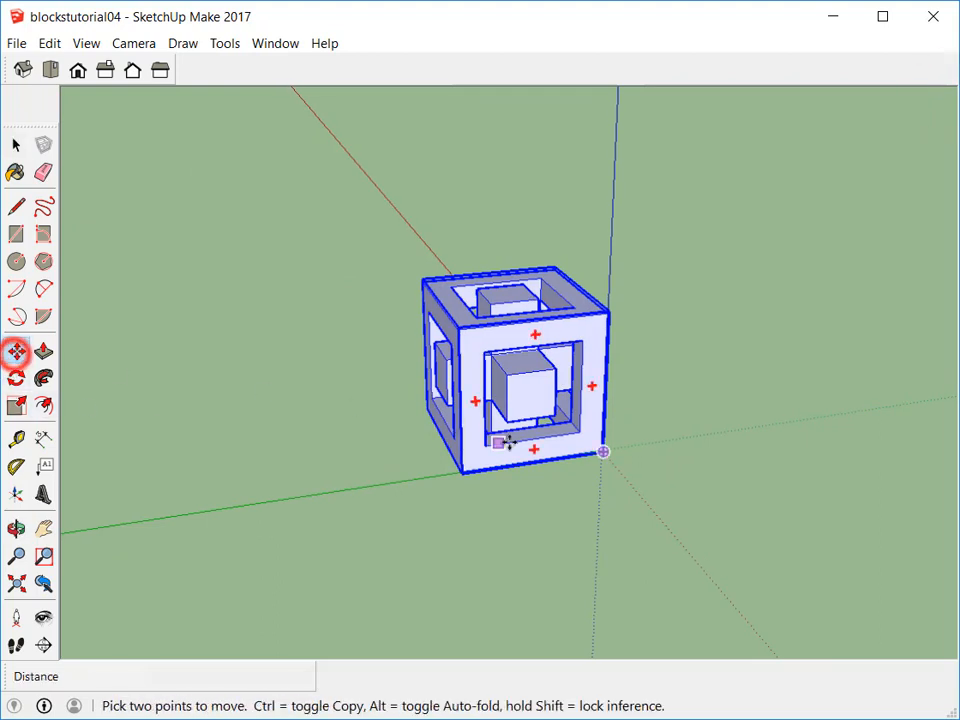
pyautogui.click(608, 451)
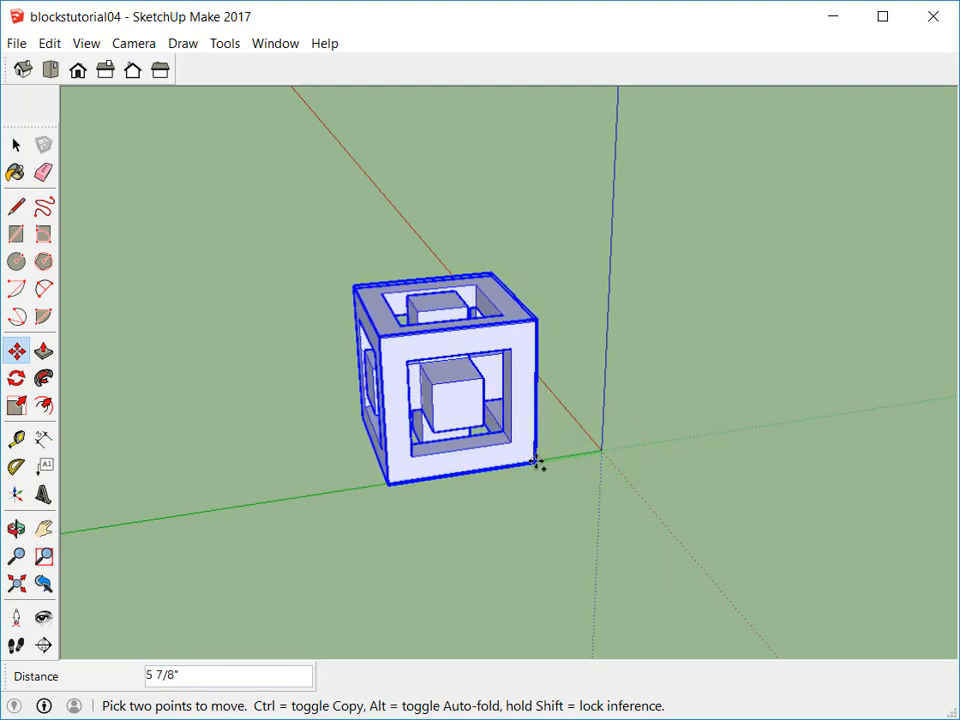
pyautogui.press('ctrl')
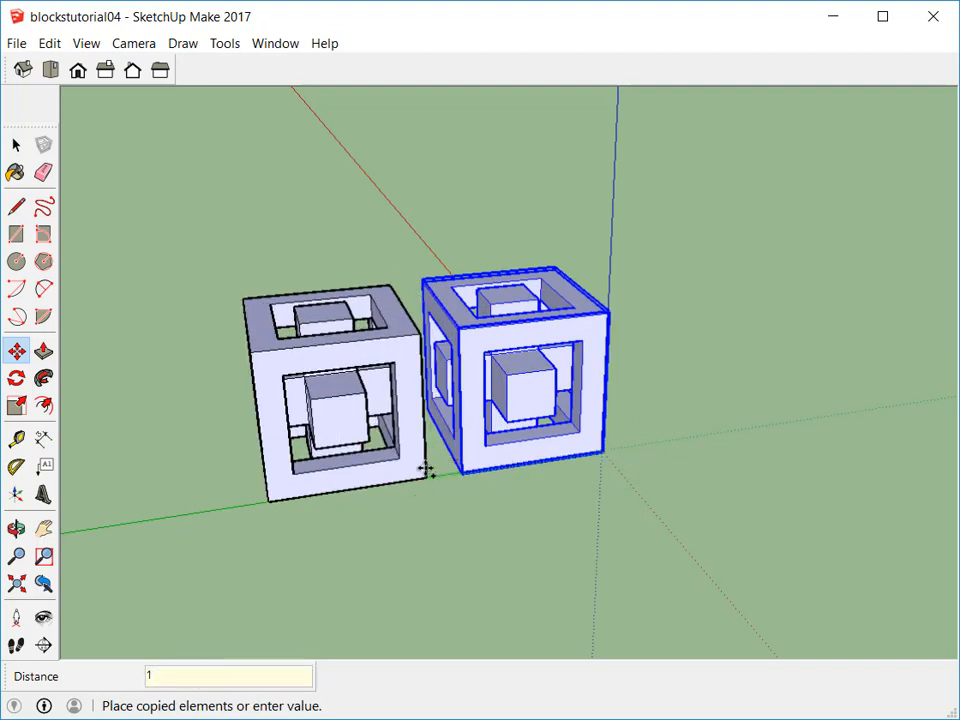
pyautogui.write('1\',2"')
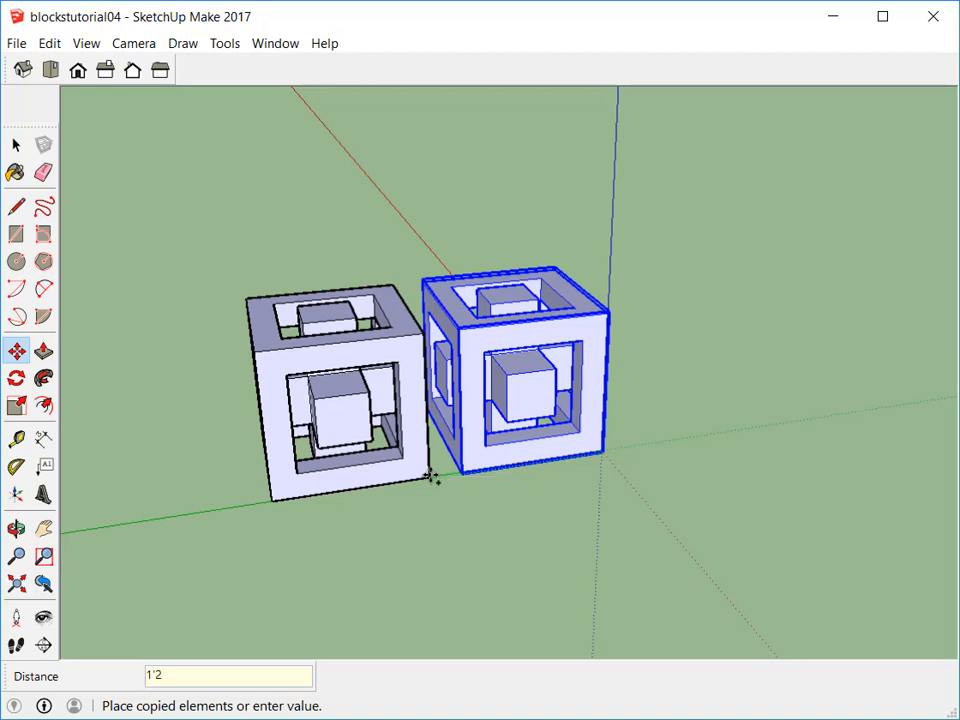
pyautogui.write('"')
pyautogui.press('Return')
# Repeat the block copy as a 5x array along the green axis
pyautogui.write('5')
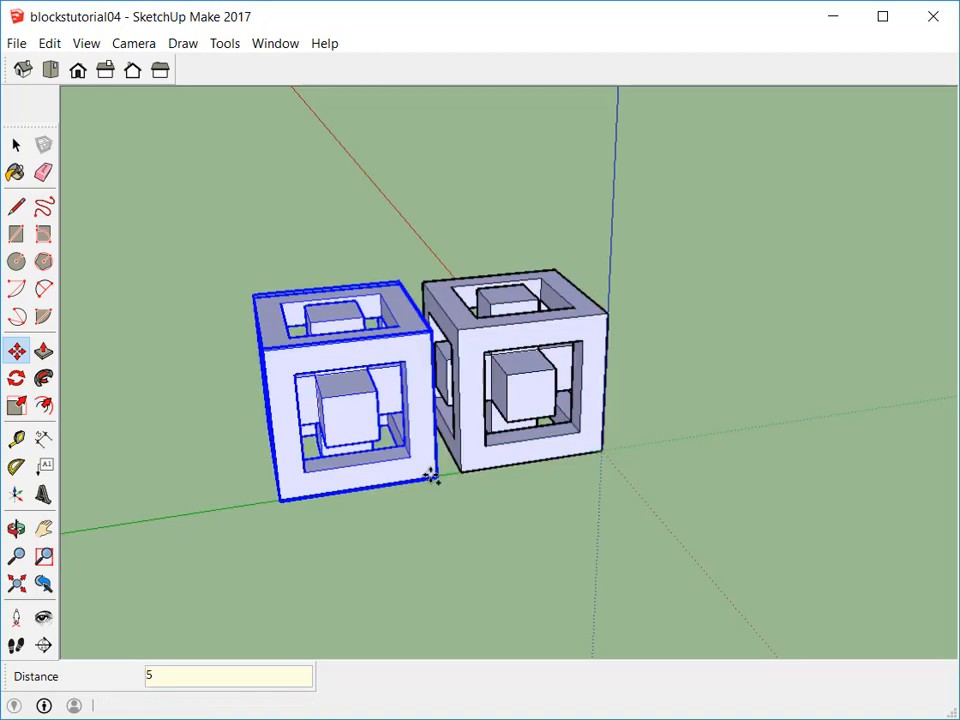
pyautogui.write('x')
pyautogui.press('Return')
# Copy the entire row of blocks 1'2" along the positive red axis to form a second parallel row
pyautogui.scroll(-8, 432, 477)
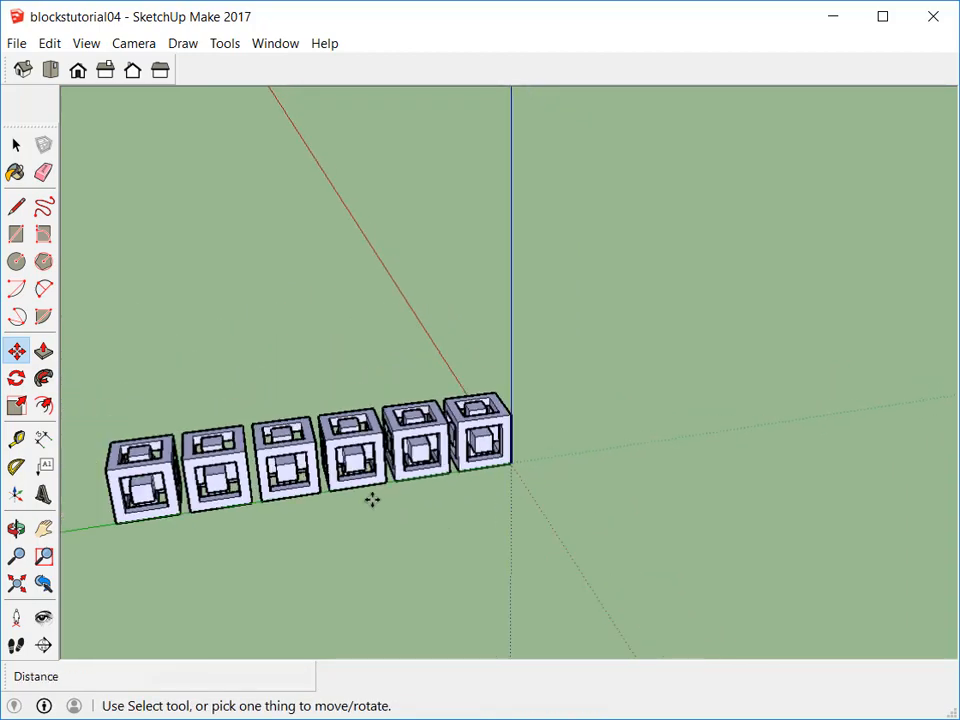
pyautogui.moveTo(371, 499); pyautogui.dragTo(456, 474, button='middle')
pyautogui.scroll(3, 346, 486)
pyautogui.moveTo(350, 485); pyautogui.dragTo(595, 480, button='middle')
pyautogui.click(16, 145)
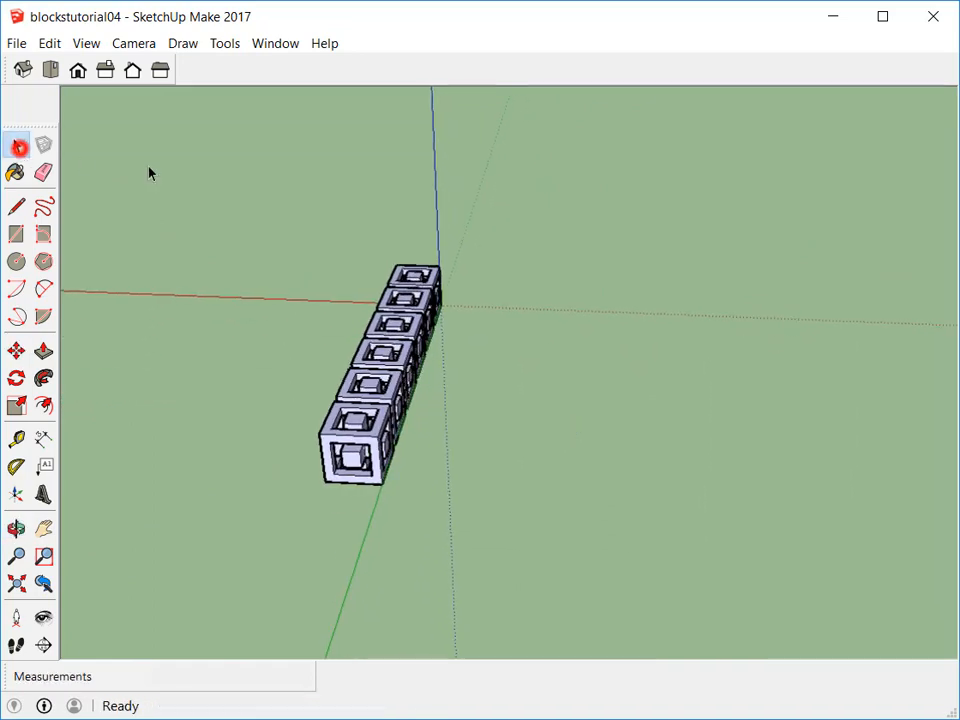
pyautogui.moveTo(214, 181); pyautogui.dragTo(546, 582)
pyautogui.moveTo(525, 504); pyautogui.dragTo(512, 402, button='middle')
pyautogui.scroll(5, 512, 402)
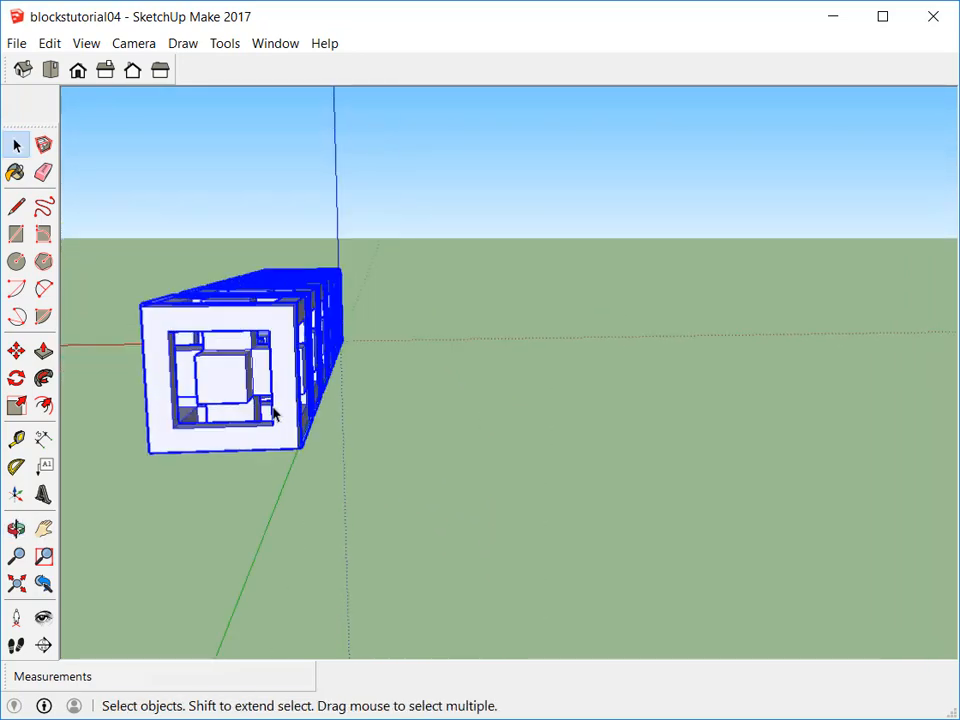
pyautogui.moveTo(280, 418); pyautogui.dragTo(358, 441, button='middle')
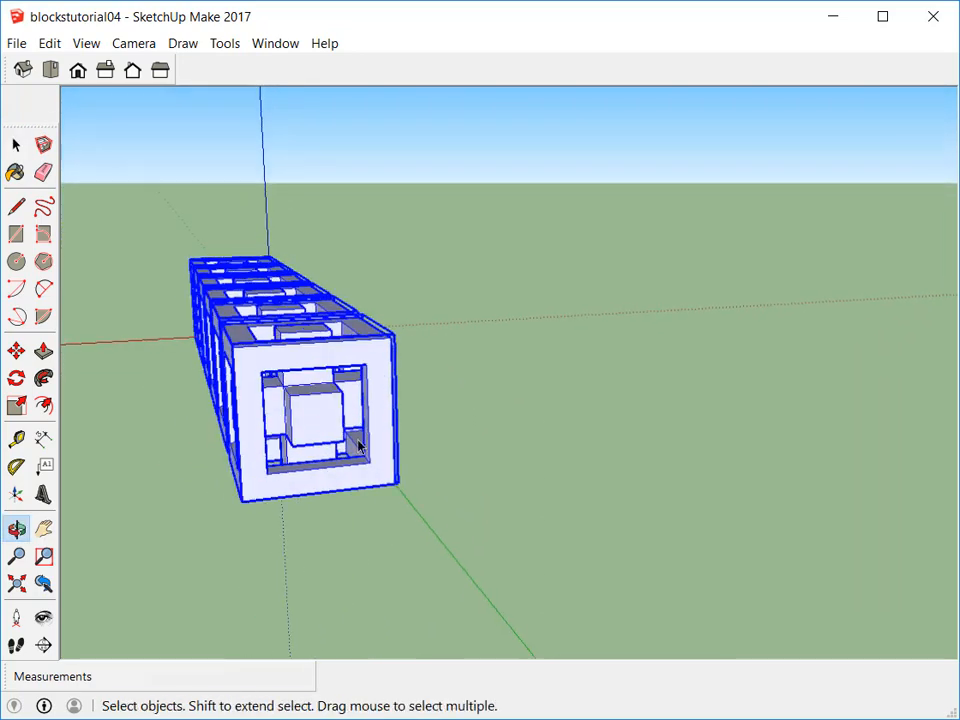
pyautogui.click(16, 350)
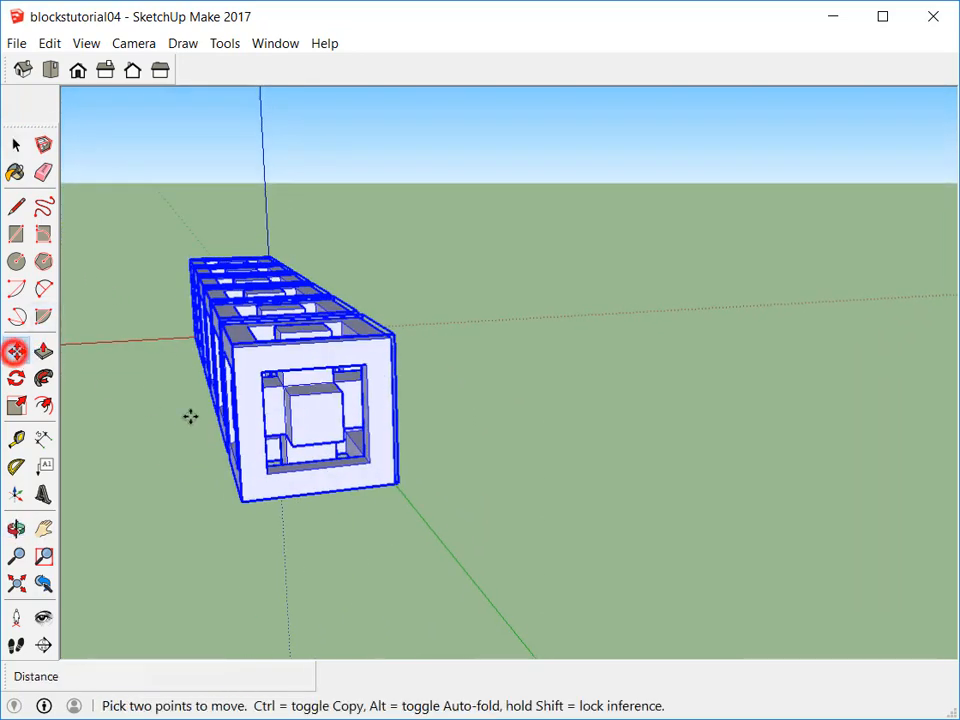
pyautogui.click(393, 481)
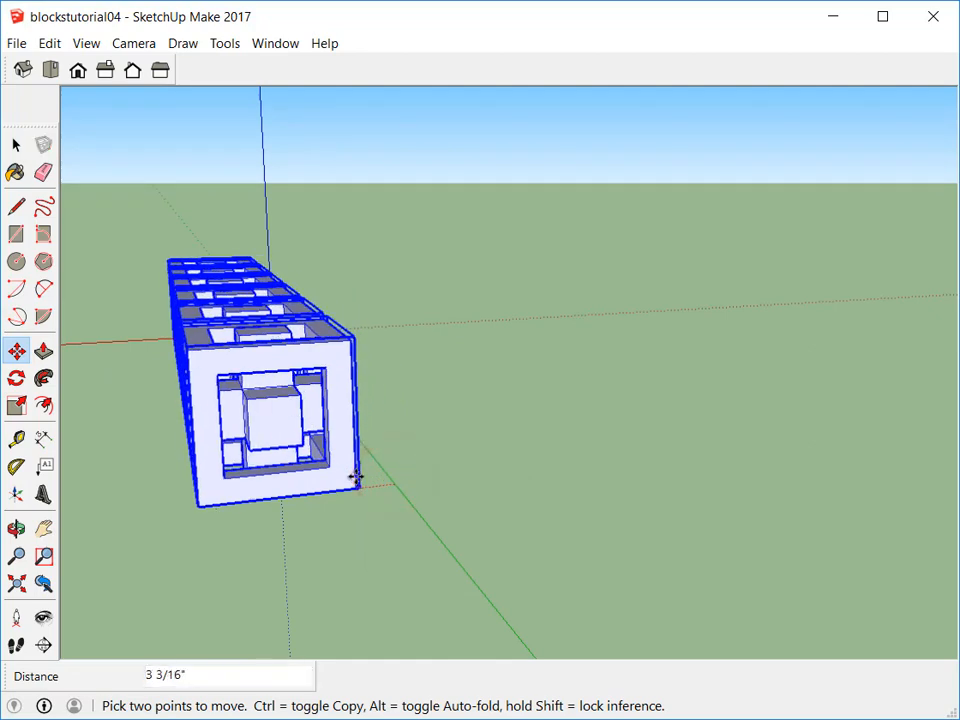
pyautogui.press('ctrl')
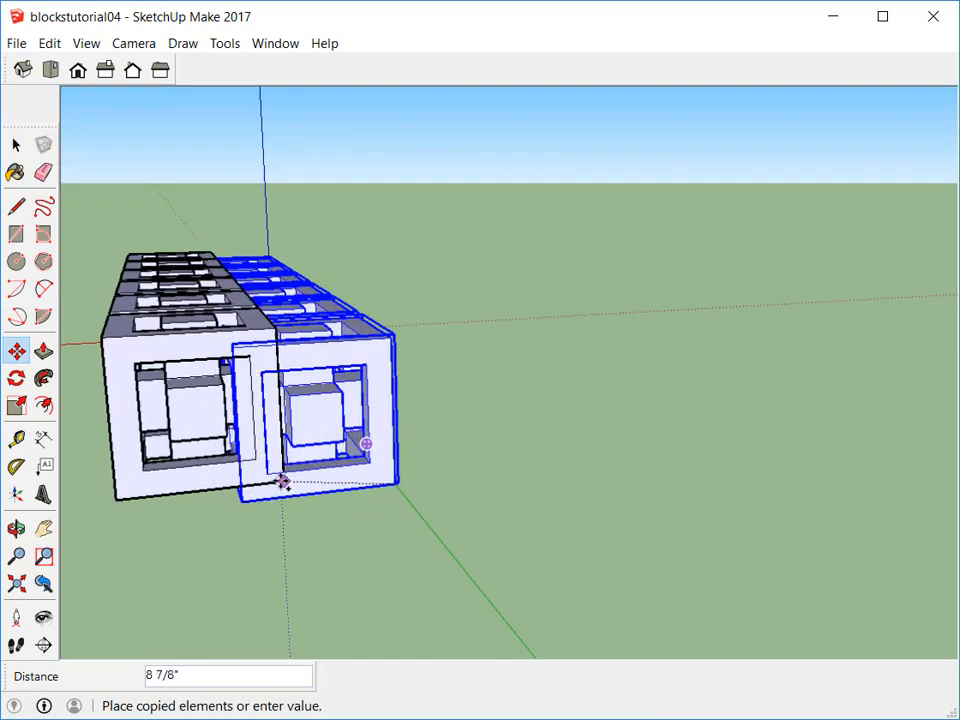
pyautogui.write("1'2")
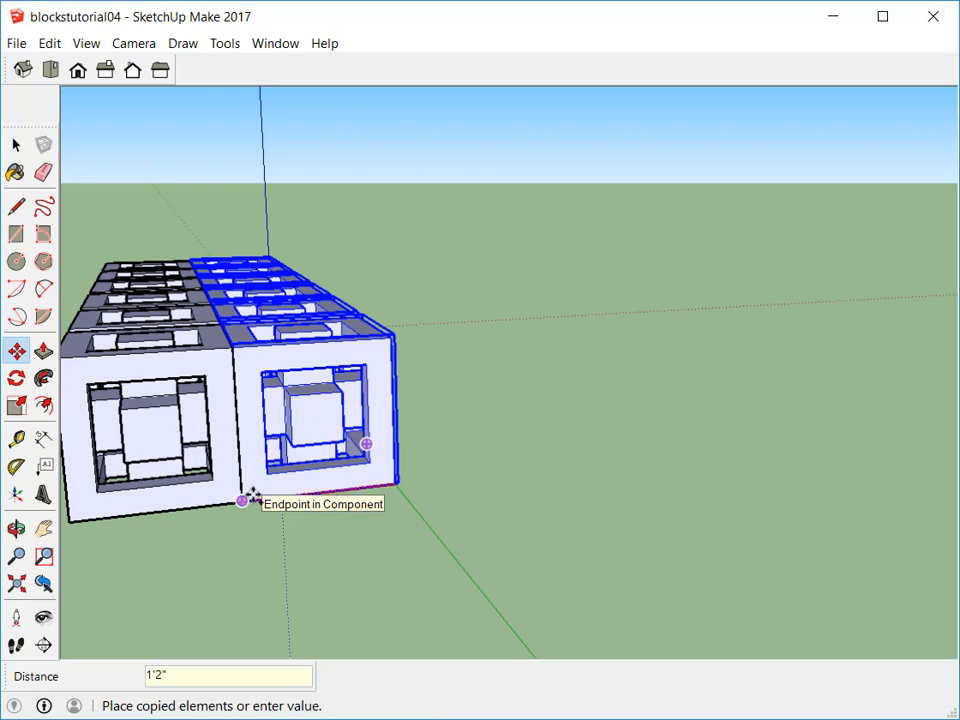
pyautogui.press('Return')
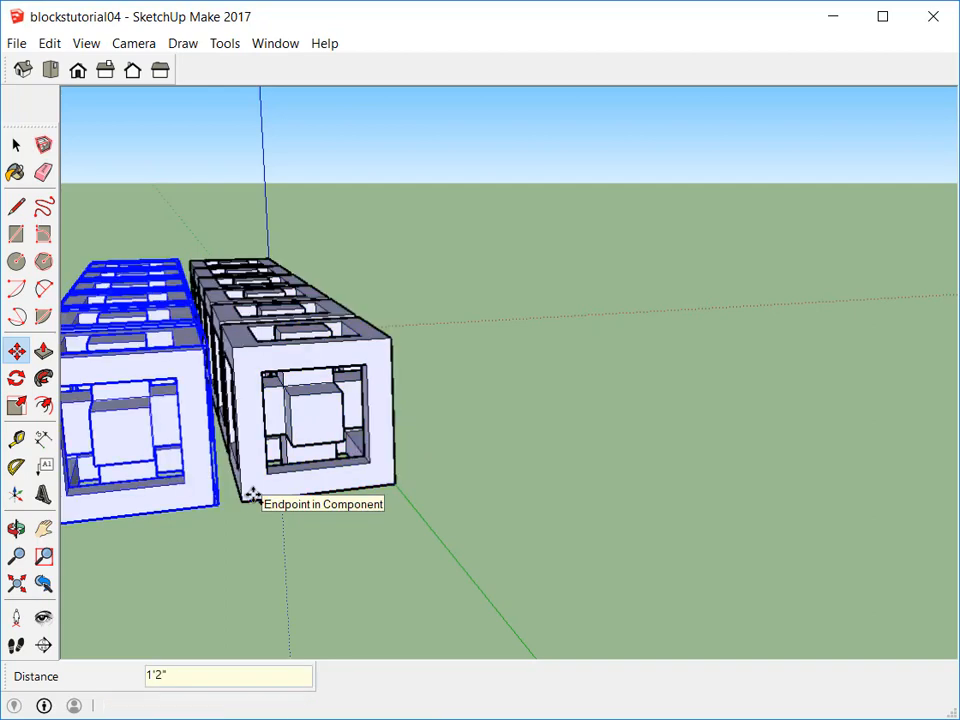
# Repeat the row copy as a 5x array along the red axis and clear the selection
pyautogui.write('5x')
pyautogui.press('Return')
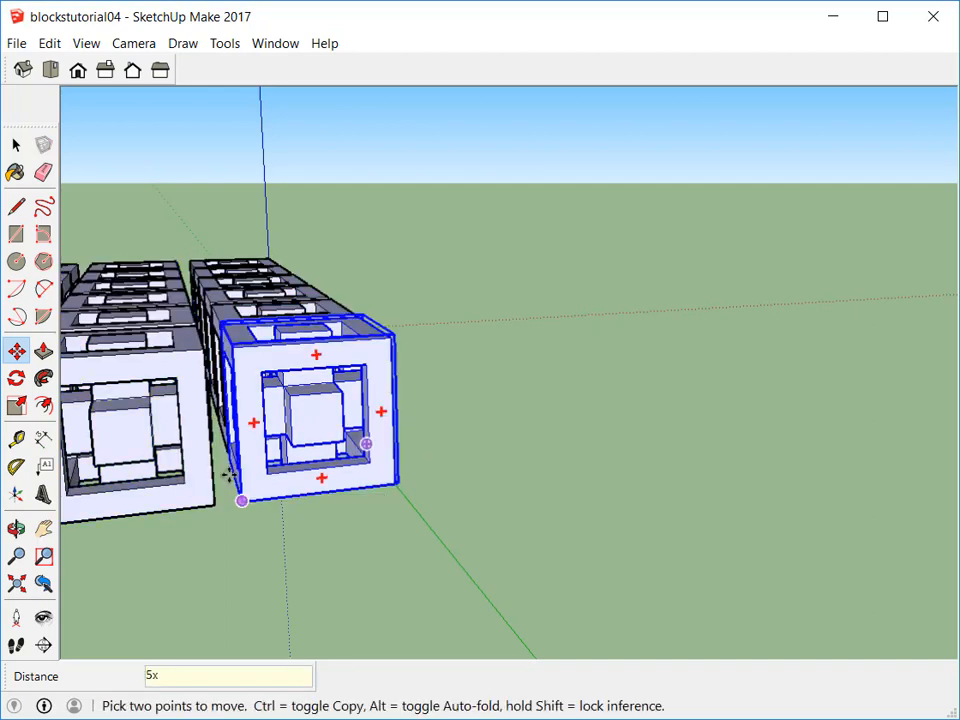
pyautogui.scroll(-3, 240, 474)
pyautogui.keyDown('shift'); pyautogui.moveTo(240, 474); pyautogui.dragTo(808, 472, button='middle'); pyautogui.keyUp('shift')
pyautogui.scroll(-3, 808, 472)
pyautogui.hotkey('ctrl', 't')
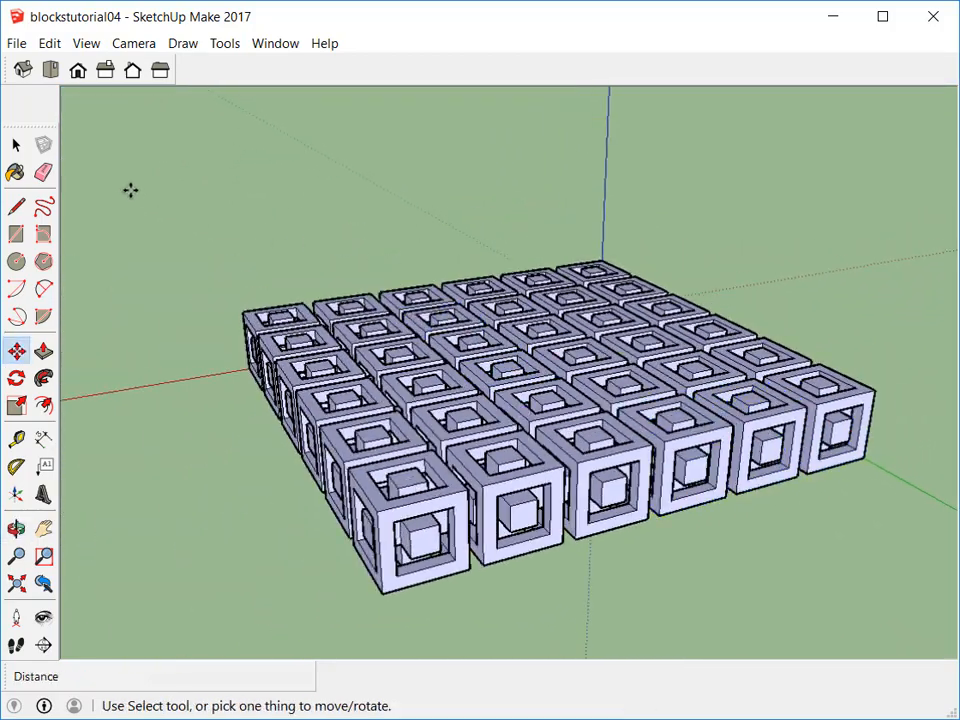
# Copy the entire layer of blocks 1'2" upward along the blue axis, using the front block's lower outer corner as base point
pyautogui.click(15, 143)
pyautogui.moveTo(144, 158); pyautogui.dragTo(921, 614)
pyautogui.moveTo(831, 568); pyautogui.dragTo(780, 469, button='middle')
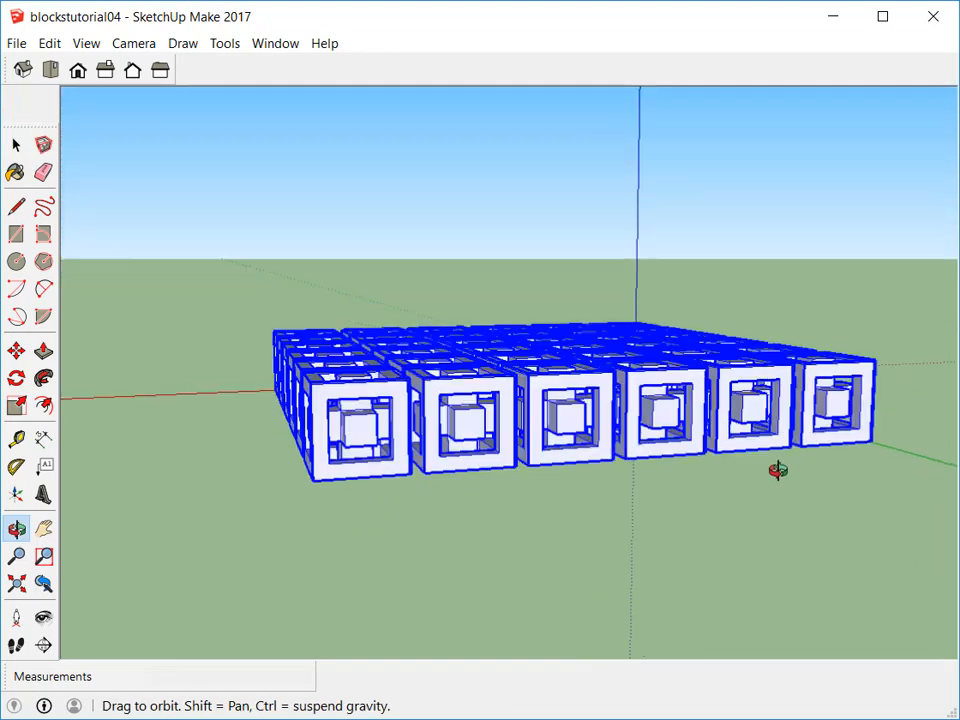
pyautogui.click(15, 350)
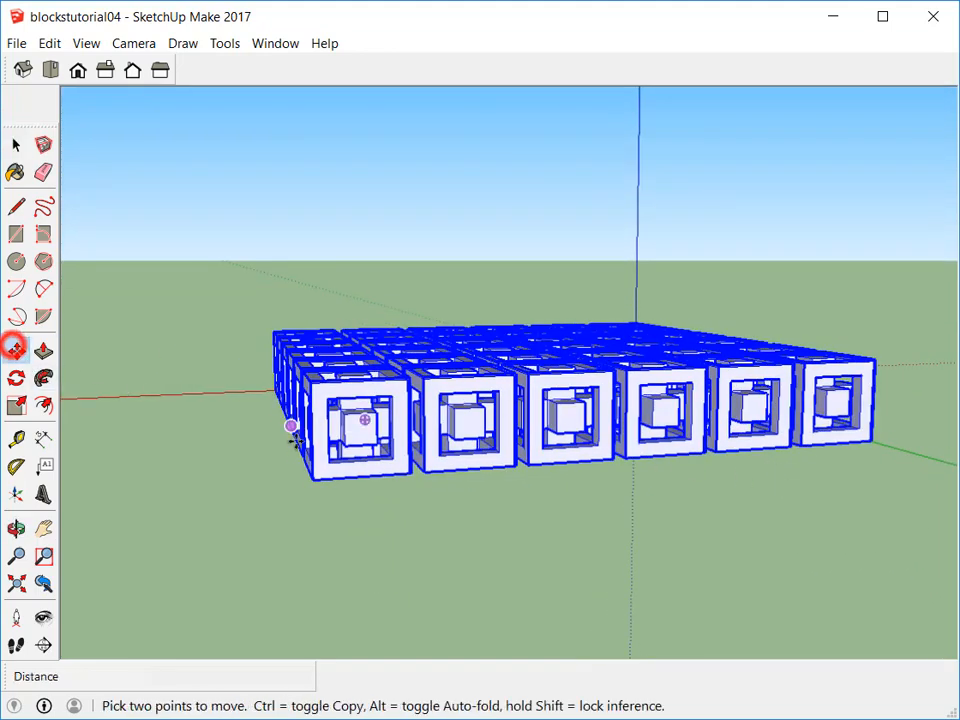
pyautogui.moveTo(362, 493); pyautogui.dragTo(262, 501, button='middle')
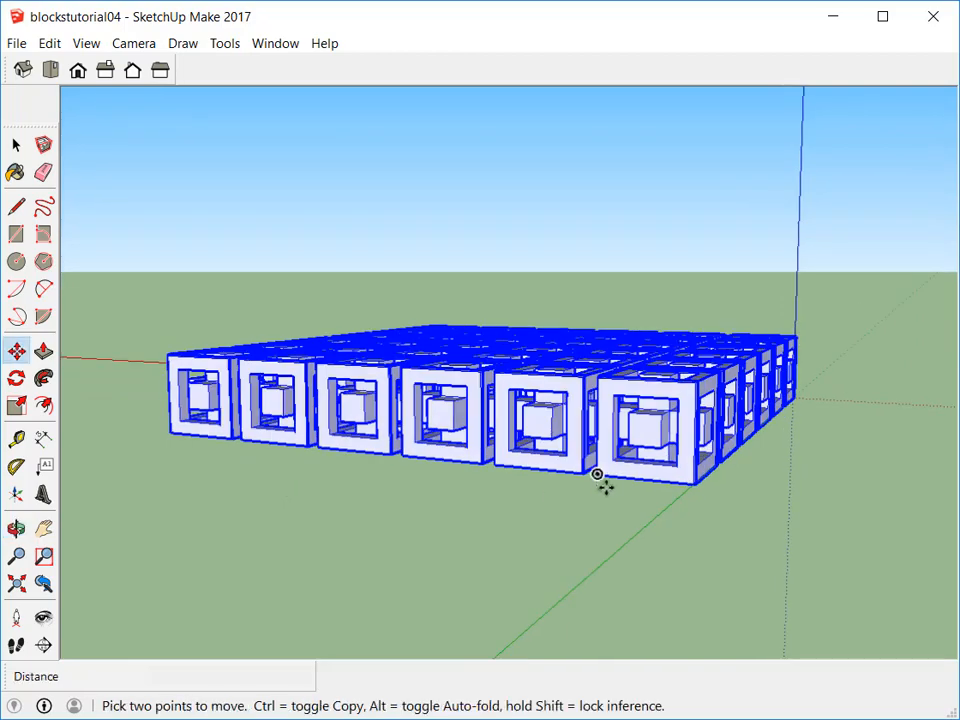
pyautogui.moveTo(630, 491); pyautogui.dragTo(634, 454, button='middle')
pyautogui.scroll(4, 670, 456)
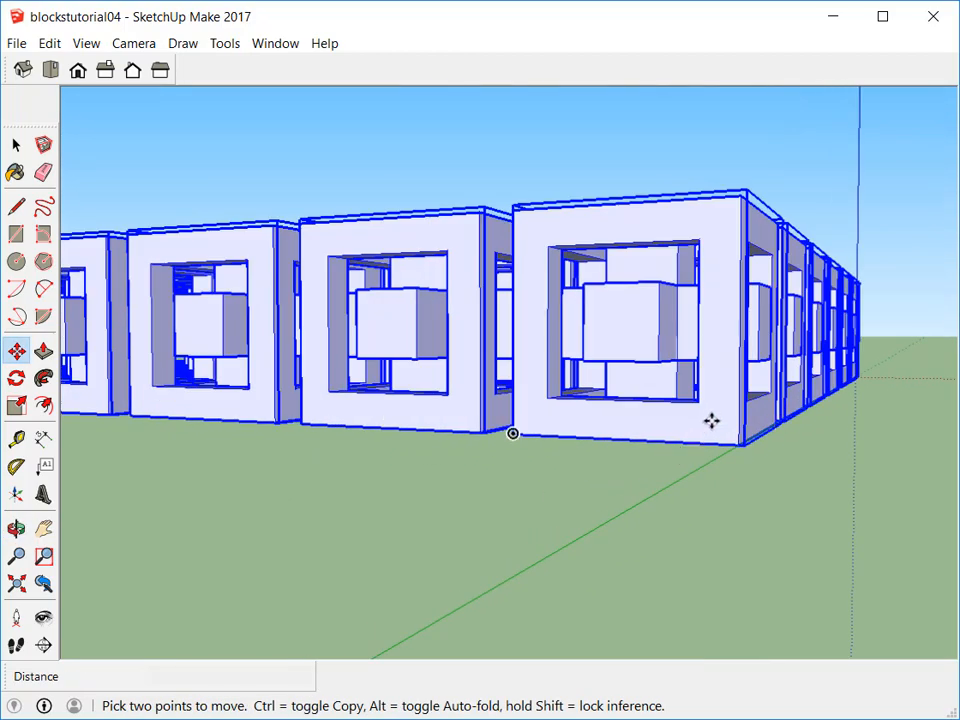
pyautogui.moveTo(713, 414); pyautogui.dragTo(729, 467, button='middle')
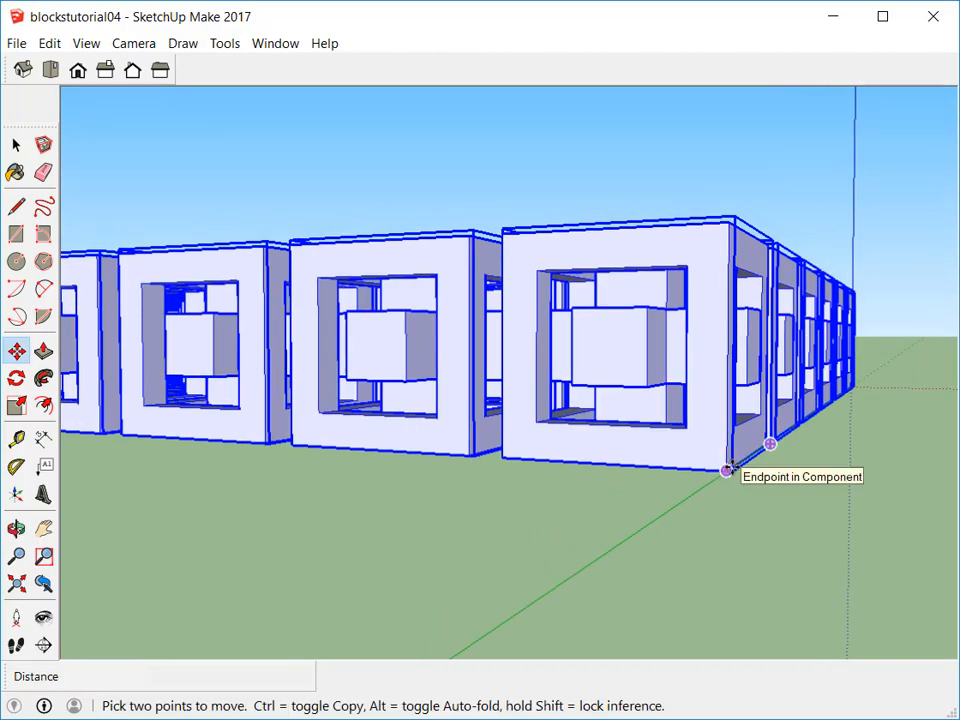
pyautogui.click(731, 463)
pyautogui.press('ctrl')
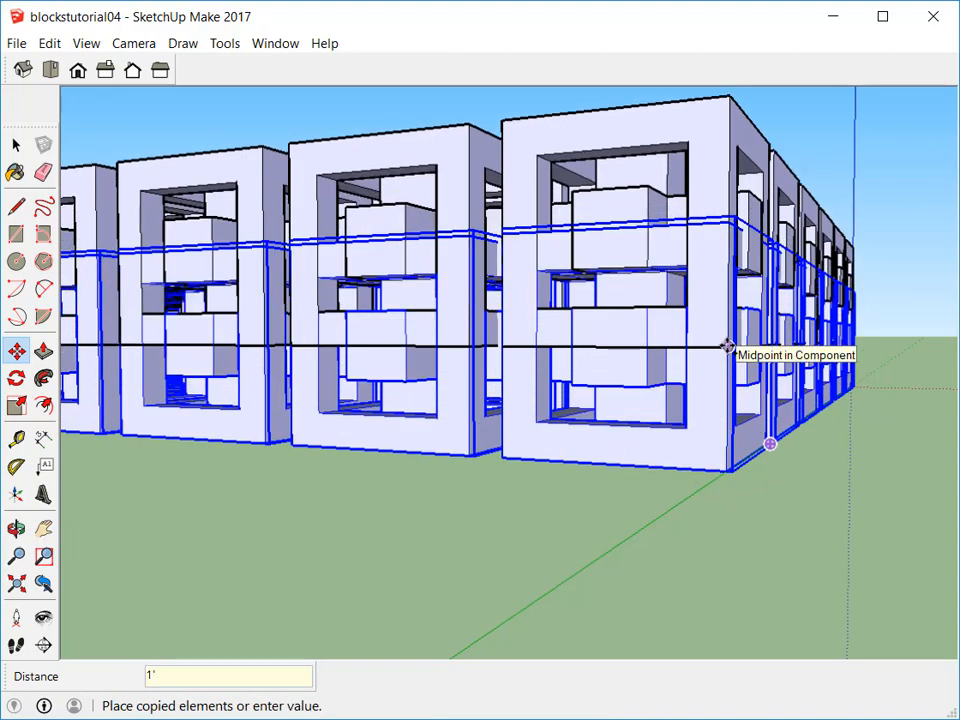
pyautogui.write('1\'2"')
pyautogui.press('Return')
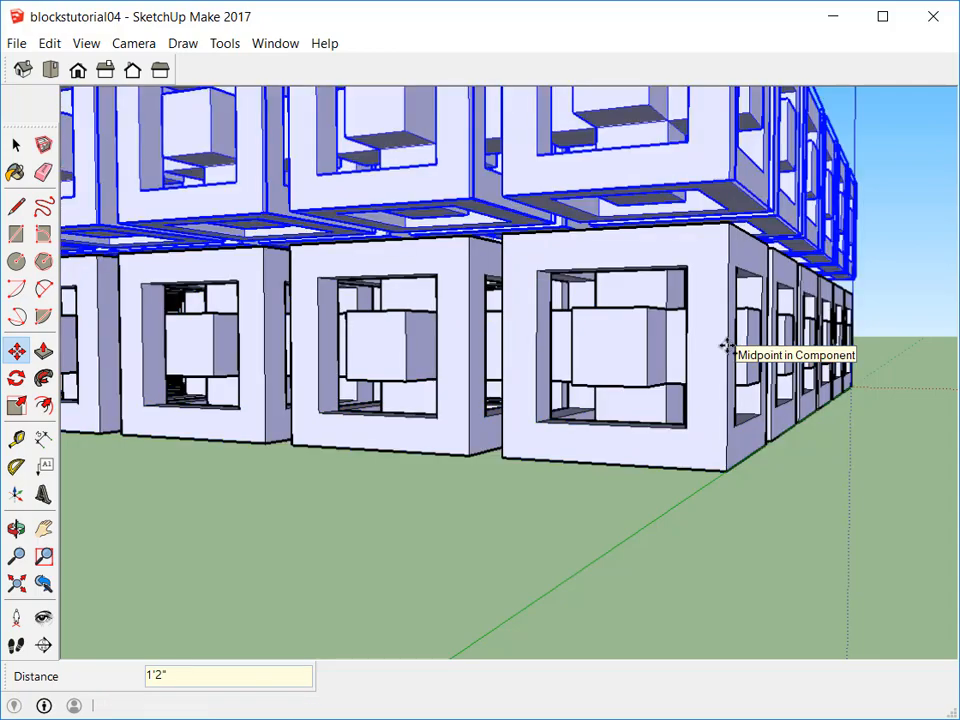
# Repeat the layer copy upward as a 5x array to stack six layers of blocks into a cube
pyautogui.press('Return')
pyautogui.scroll(-6, 725, 346)
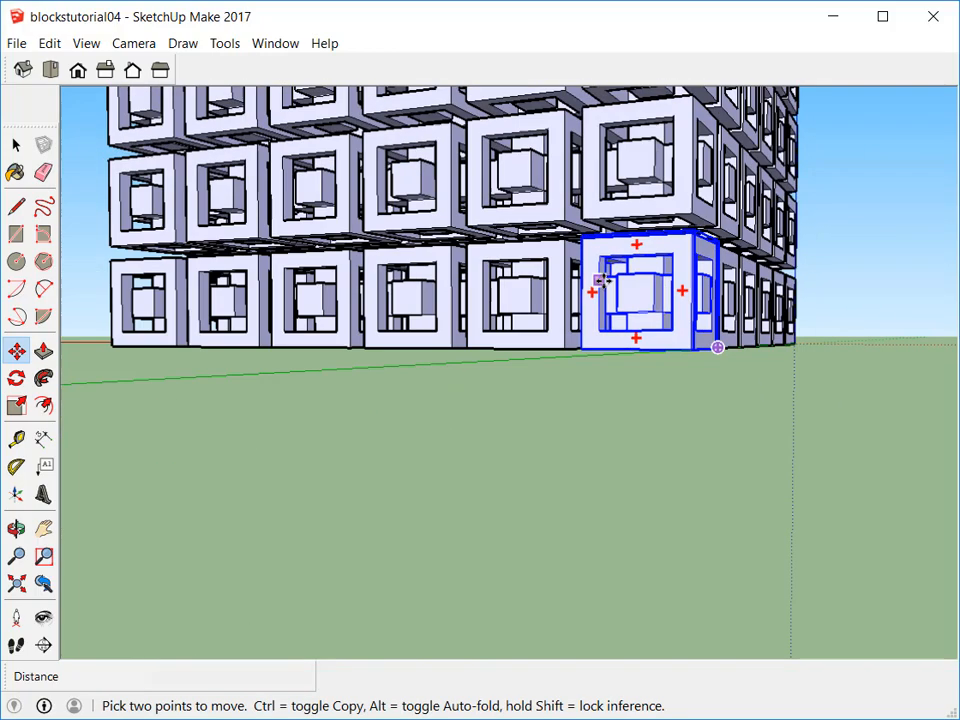
pyautogui.moveTo(500, 293); pyautogui.dragTo(666, 480, button='middle')
pyautogui.scroll(2, 651, 465)
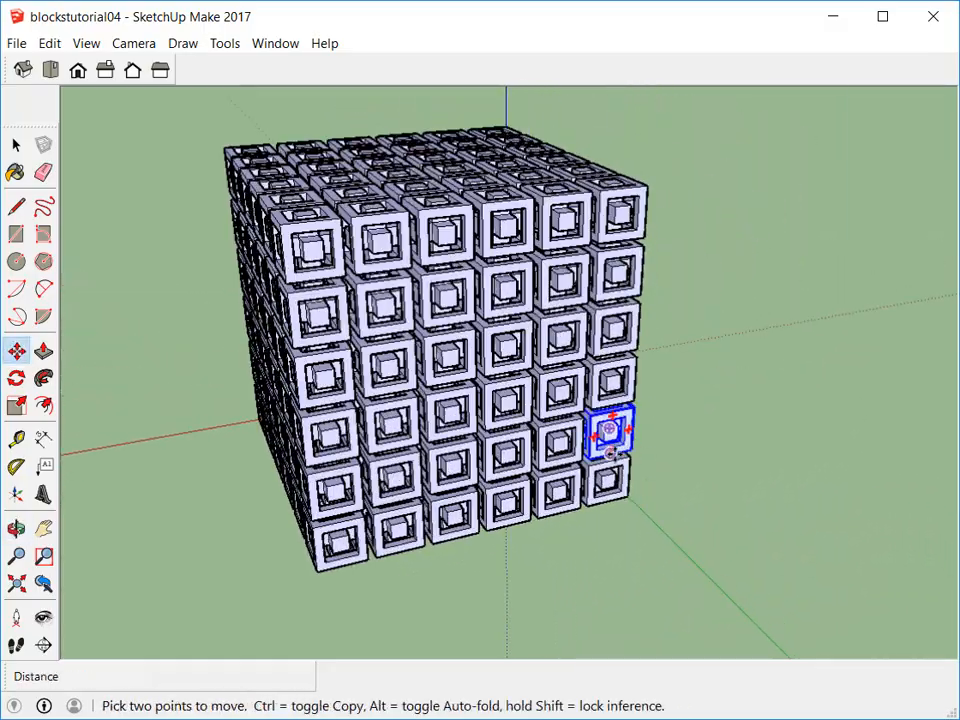
pyautogui.scroll(2, 548, 437)
pyautogui.moveTo(548, 437); pyautogui.dragTo(906, 377, button='middle')
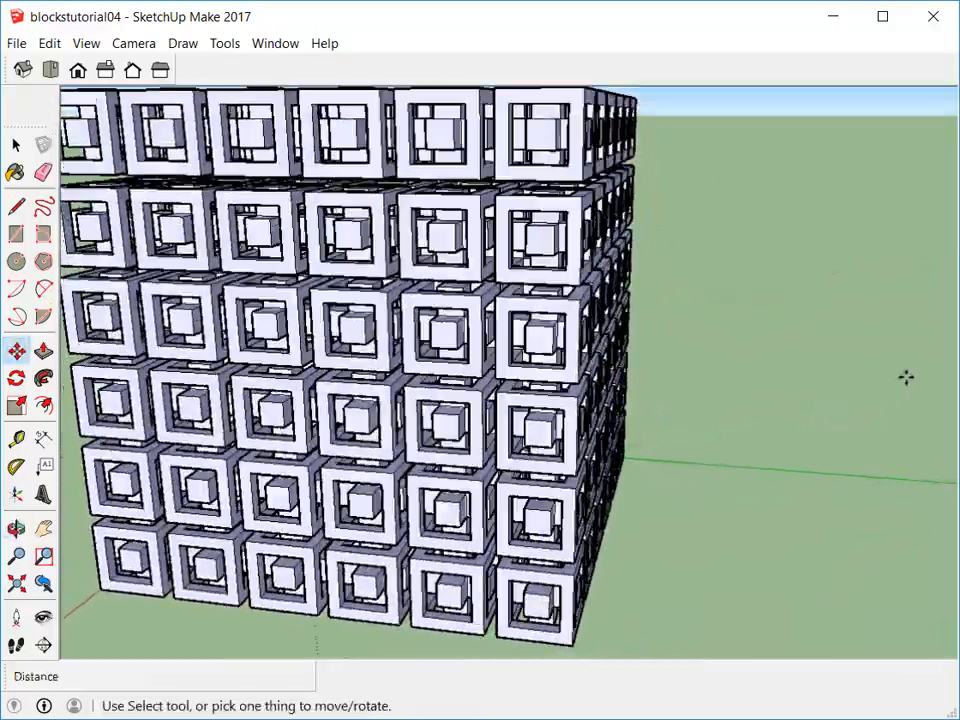